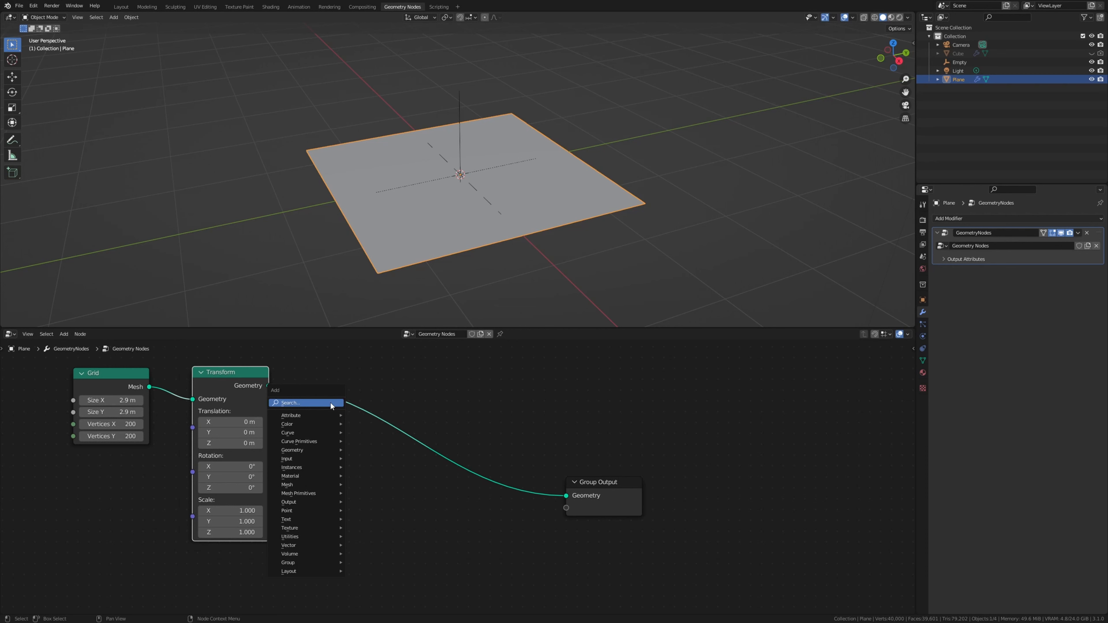
Step: Insert an Instance on Points node between the Transform and Group Output nodes
click(330, 402)
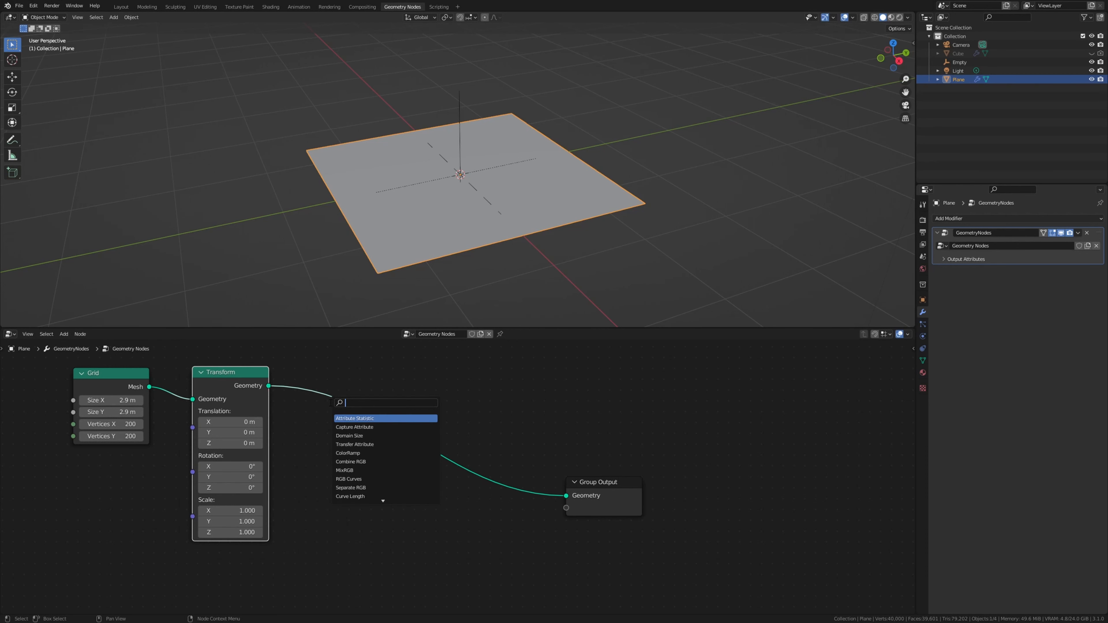
text(insta)
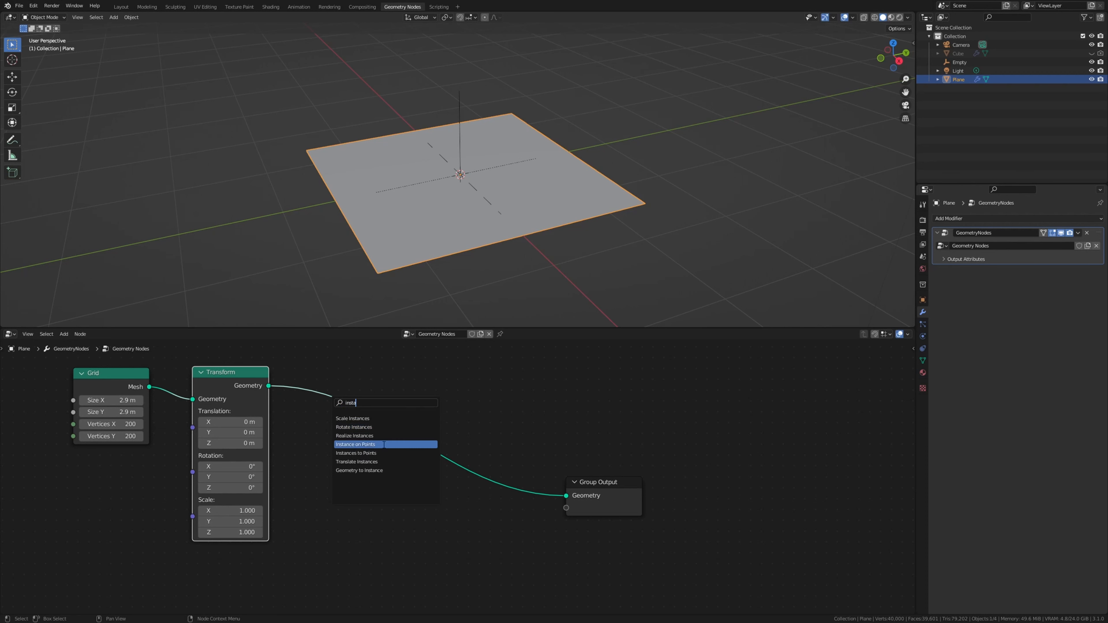
click(370, 444)
click(366, 396)
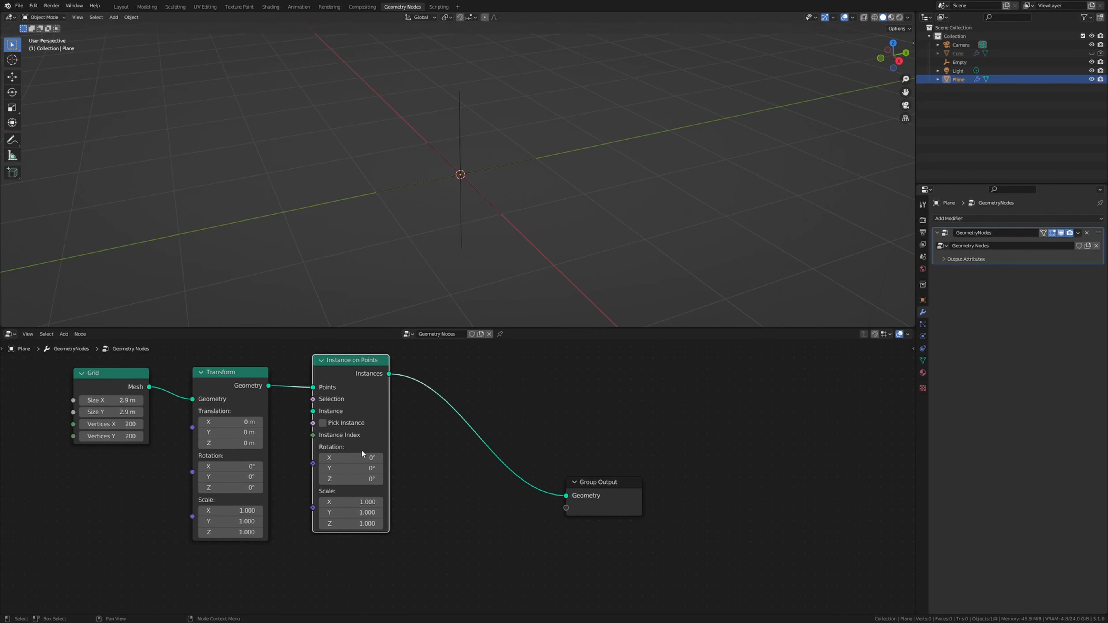
Step: Add a Cube mesh node below the Grid node and connect its Mesh output to the Instance input of Instance on Points
key(shift+a)
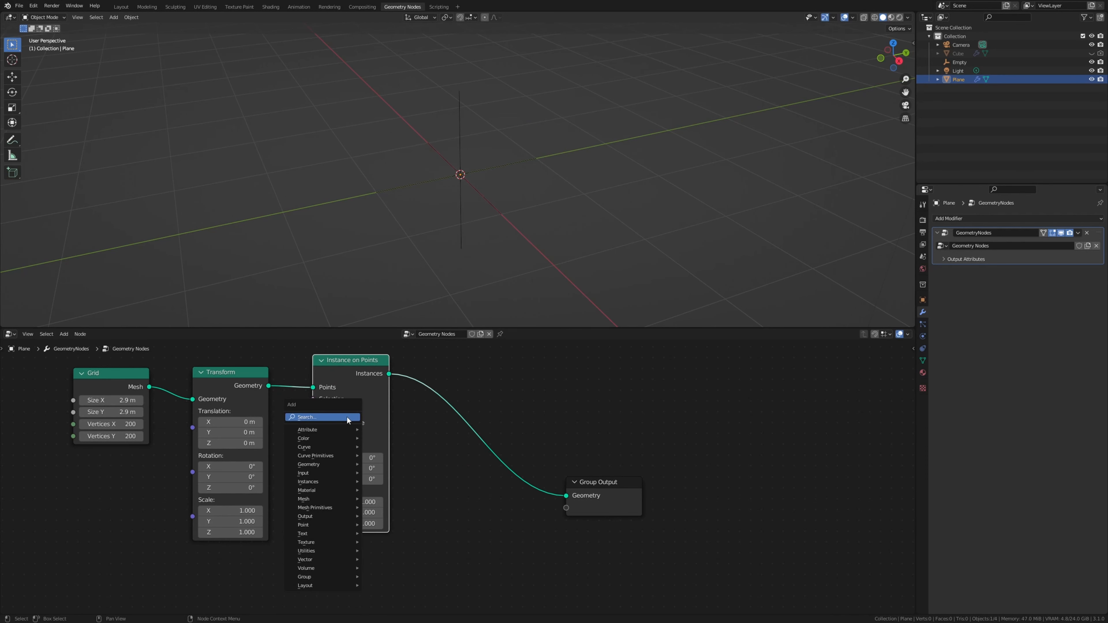
click(346, 416)
text(cu)
click(371, 429)
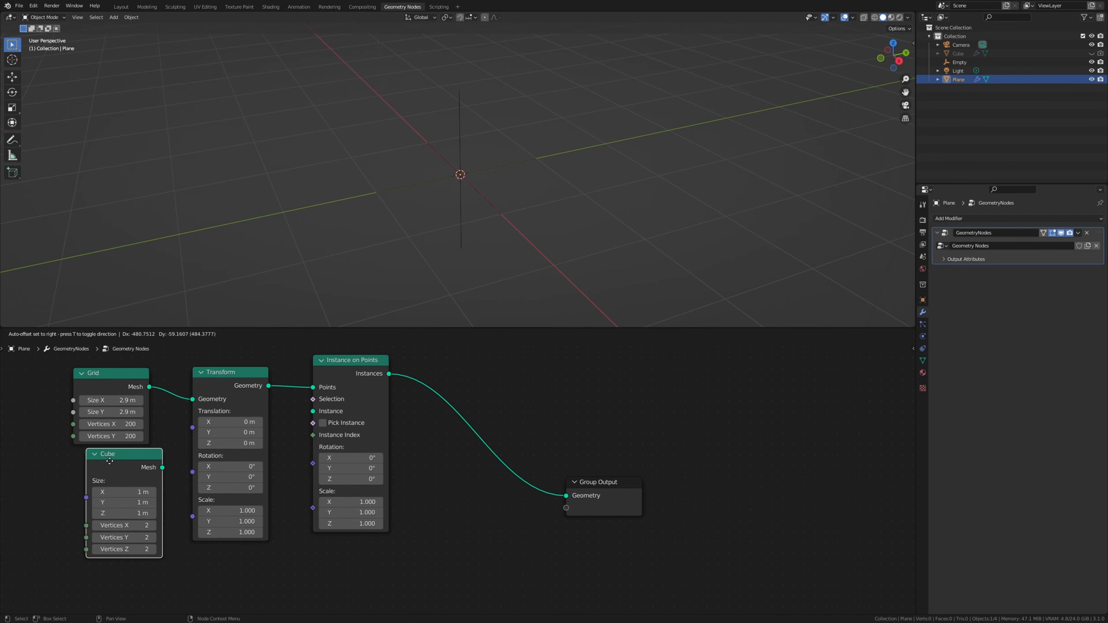
click(151, 469)
middle_drag(151, 469, 194, 435)
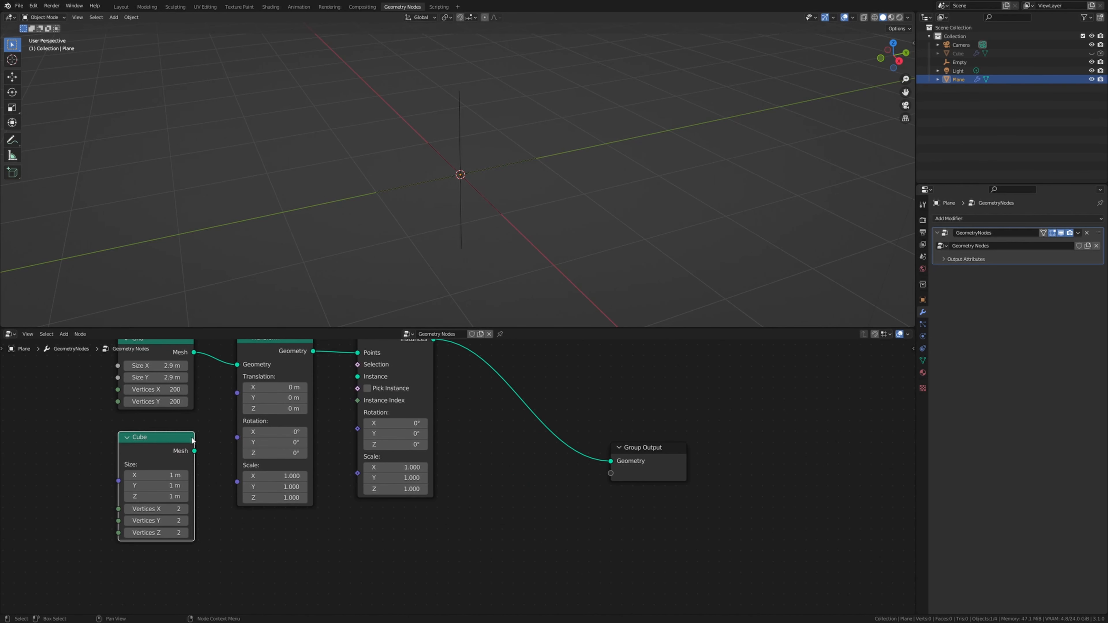
drag(195, 451, 363, 376)
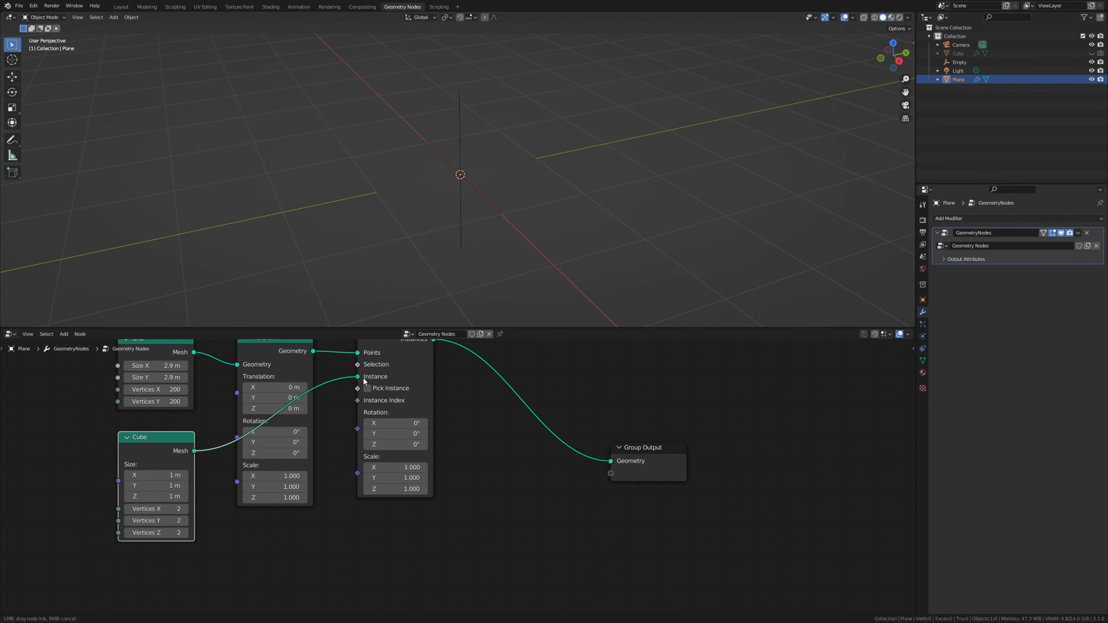
Step: Set the Cube node's X, Y and Z size to 0.025 m
middle_drag(466, 240, 412, 260)
middle_drag(179, 476, 252, 477)
click(240, 478)
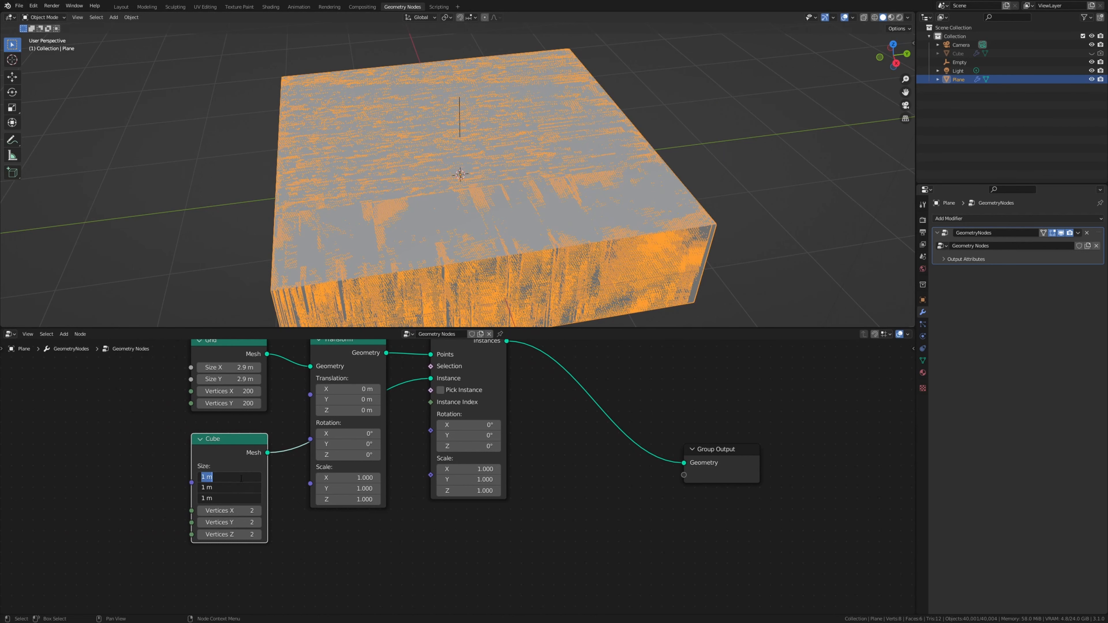
key(BackSpace)
text(.025)
key(Return)
scroll(452, 254, up, 6)
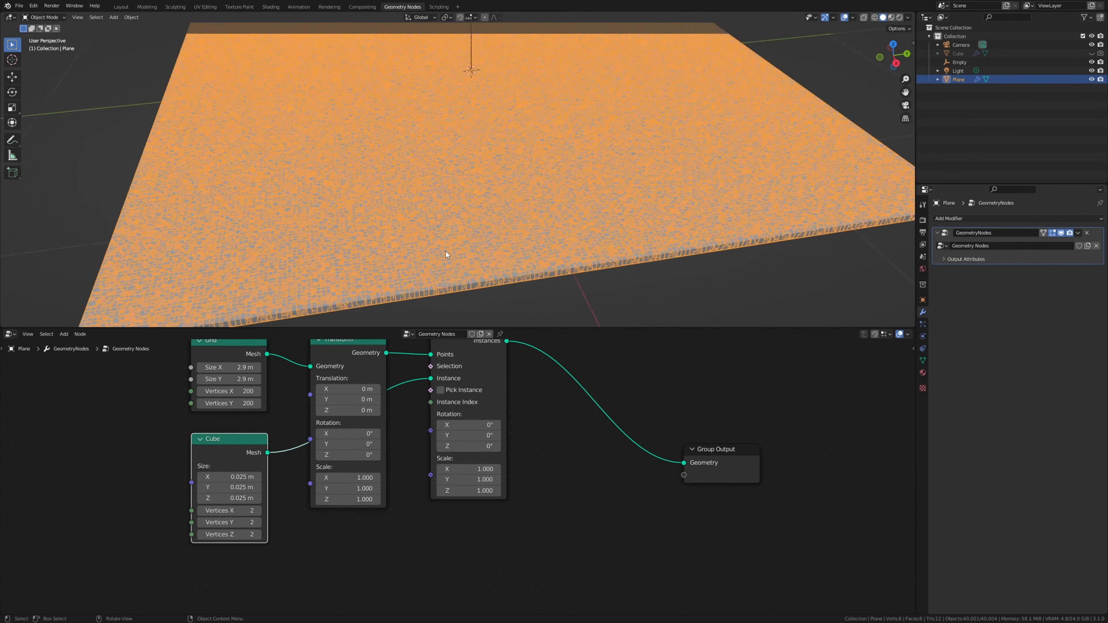
scroll(433, 258, up, 2)
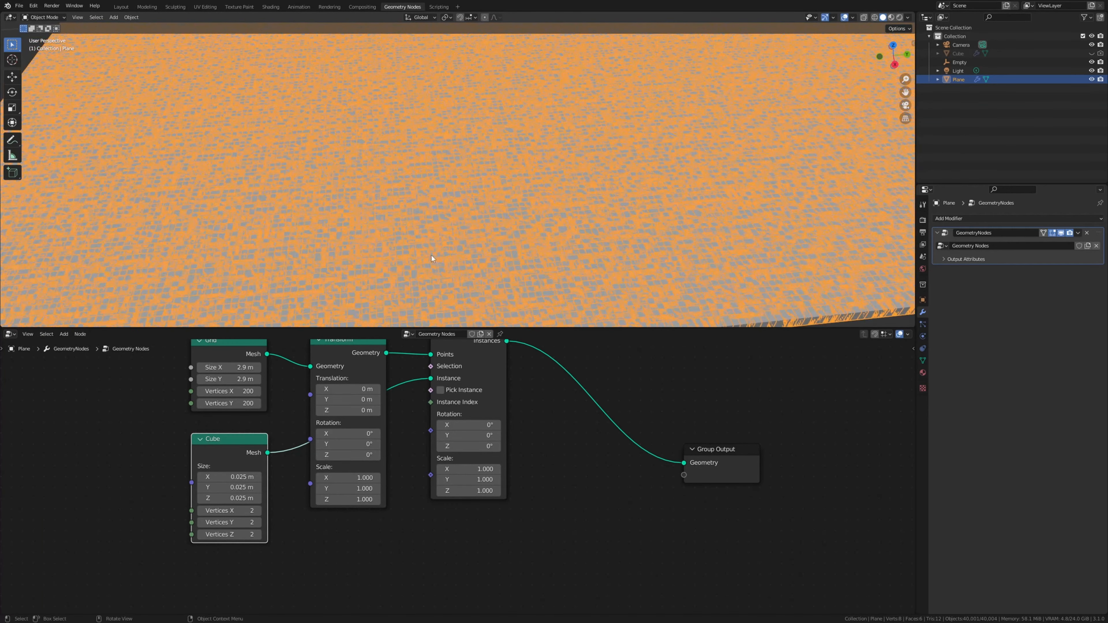
Step: Set the Transform node's X and Y scale to 4.3
middle_drag(349, 432, 372, 474)
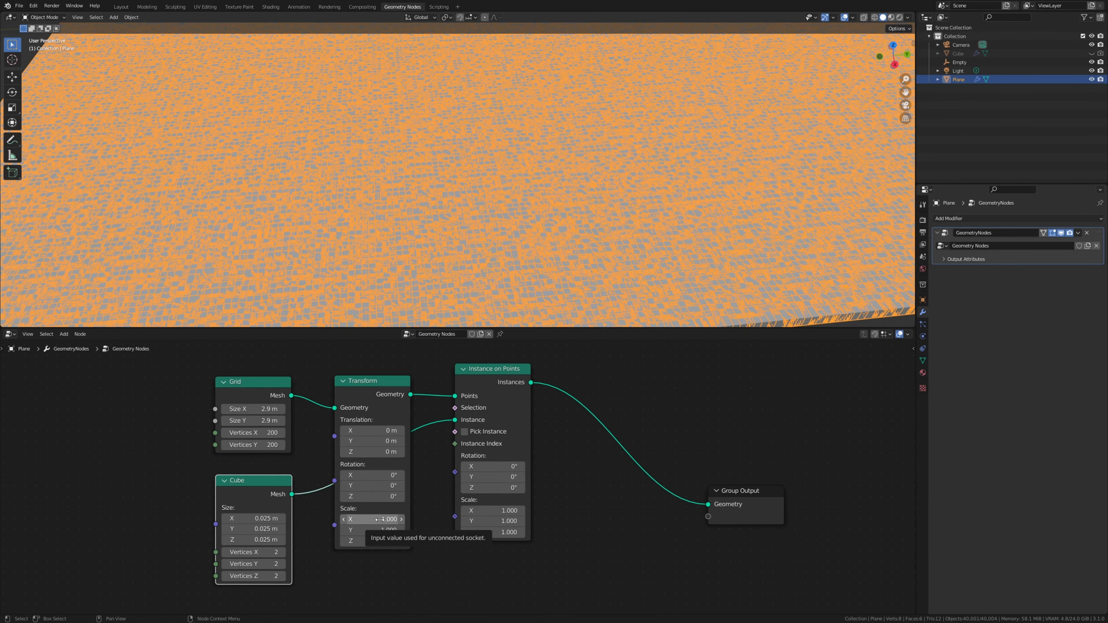
drag(380, 520, 381, 530)
text(4)
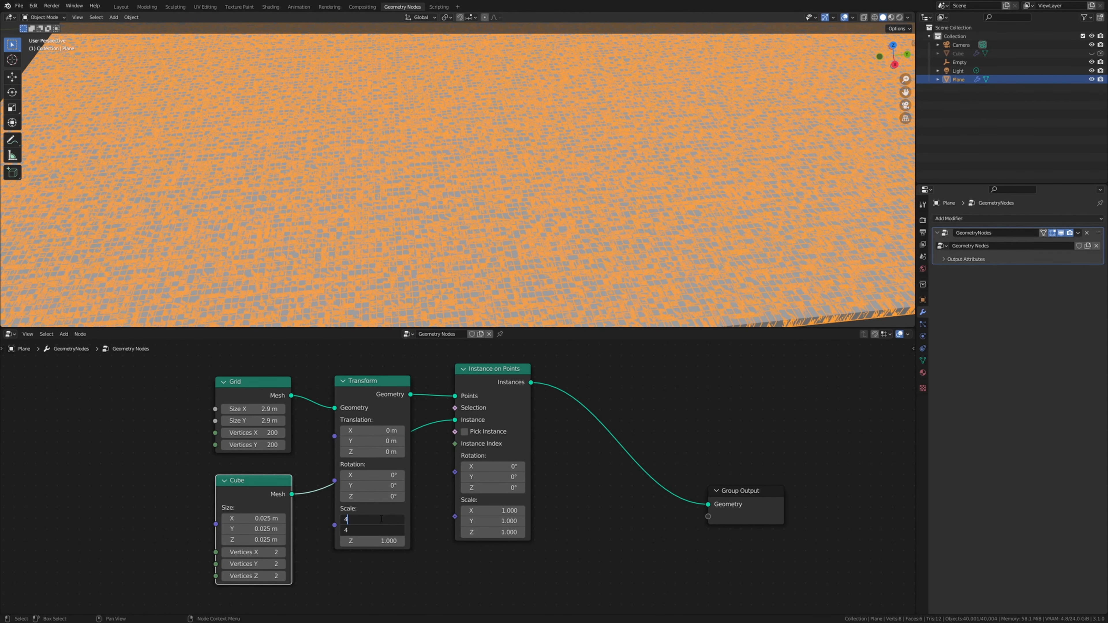
text(.3)
key(Return)
mouse_move(415, 218)
middle_down()
mouse_move(422, 211)
mouse_move(423, 222)
middle_up()
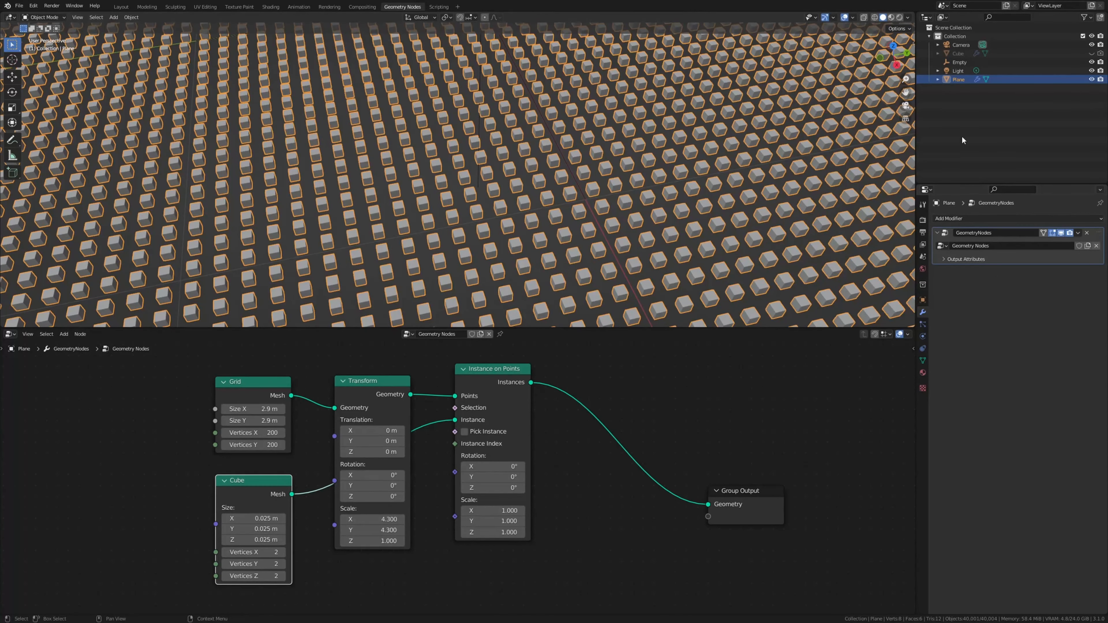
Step: Undo the trial Object Info node for the Cube object and pin the Geometry Nodes tree
drag(958, 59, 108, 434)
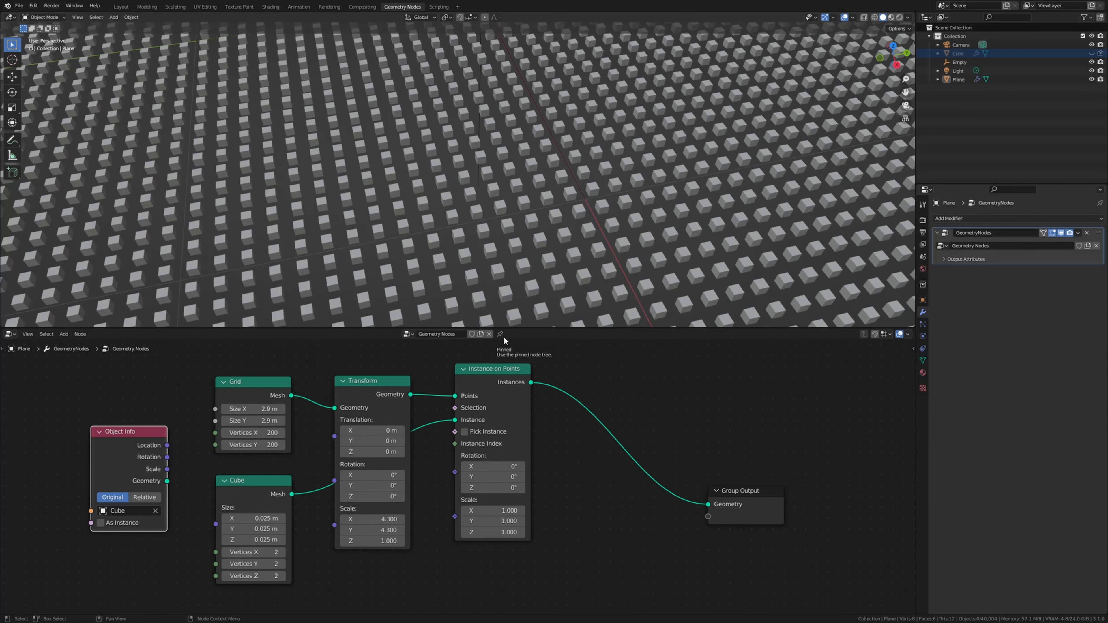
key(ctrl+z)
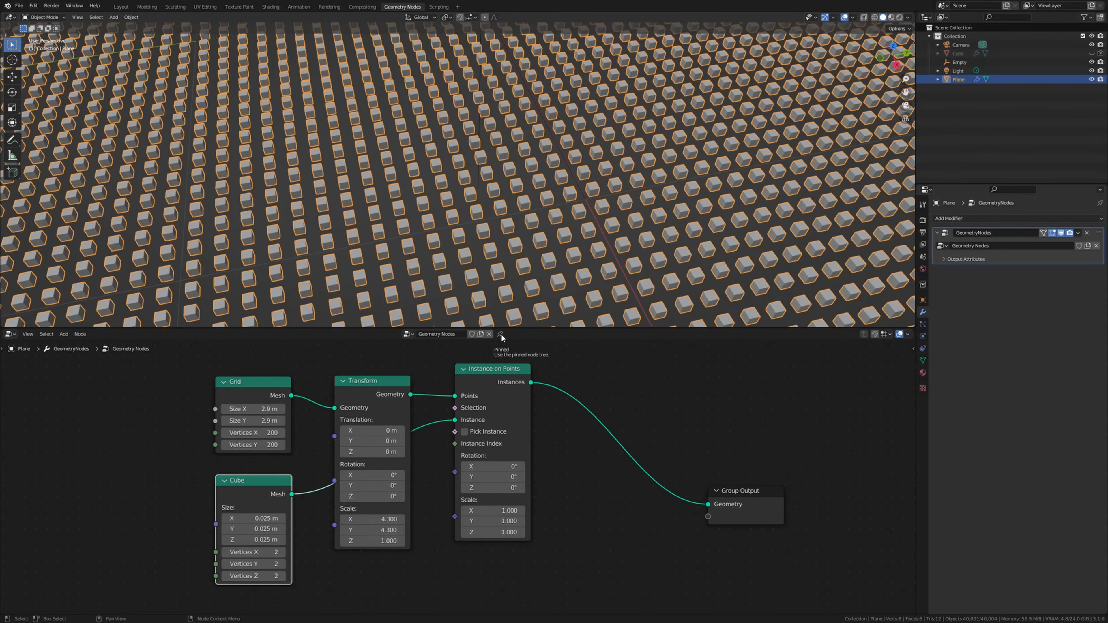
click(501, 335)
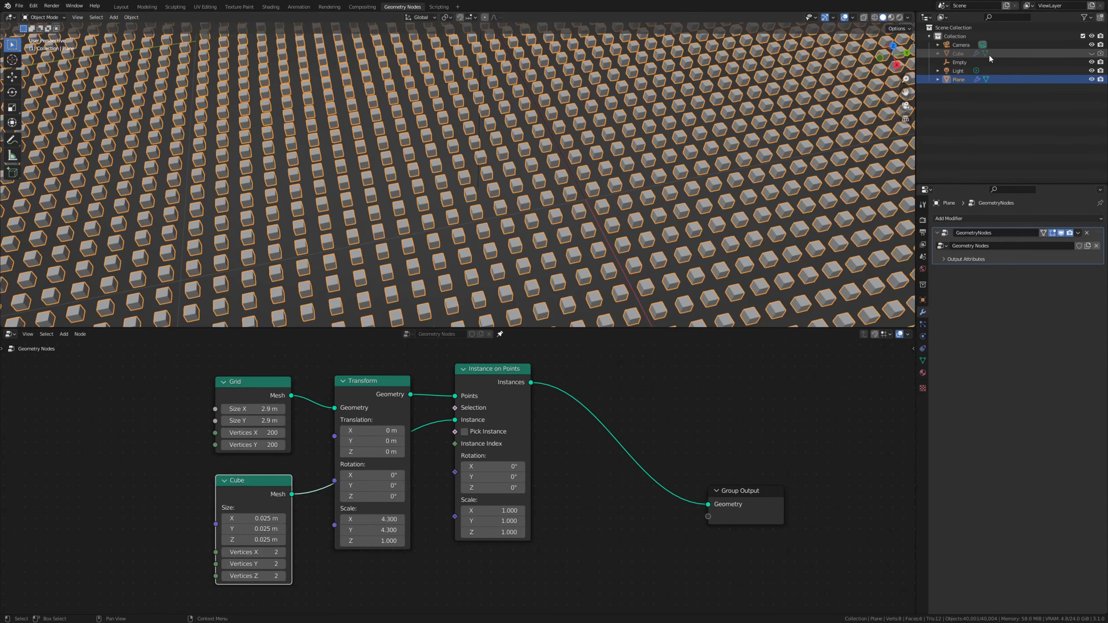
Step: Bring the Cube object into the pinned tree as an Object Info node, and unpin the tree with the Plane reselected
click(959, 61)
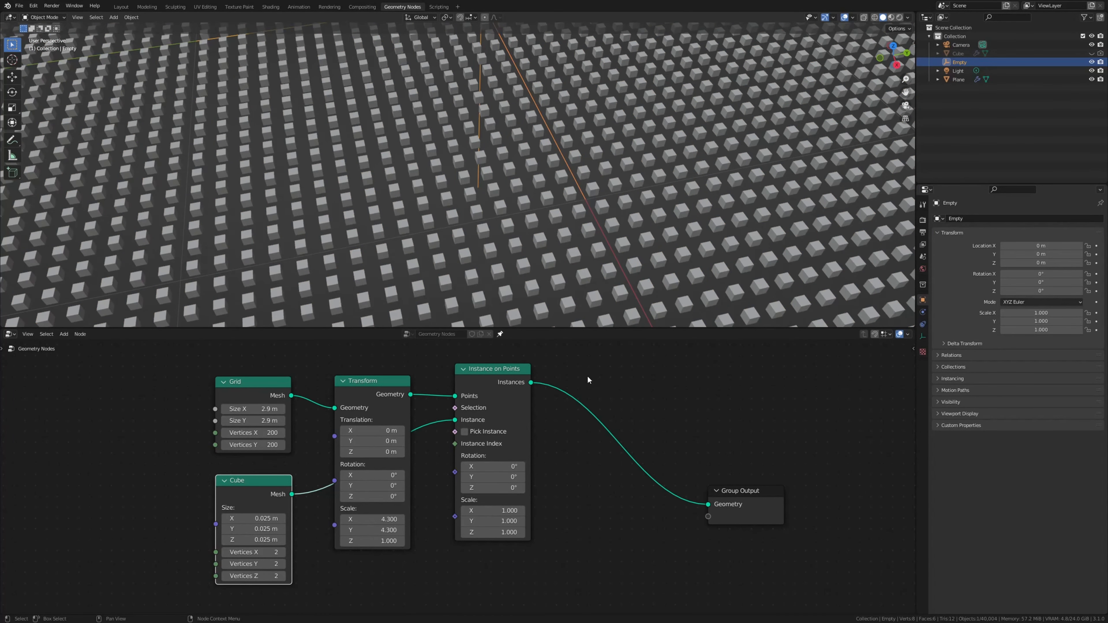
click(958, 53)
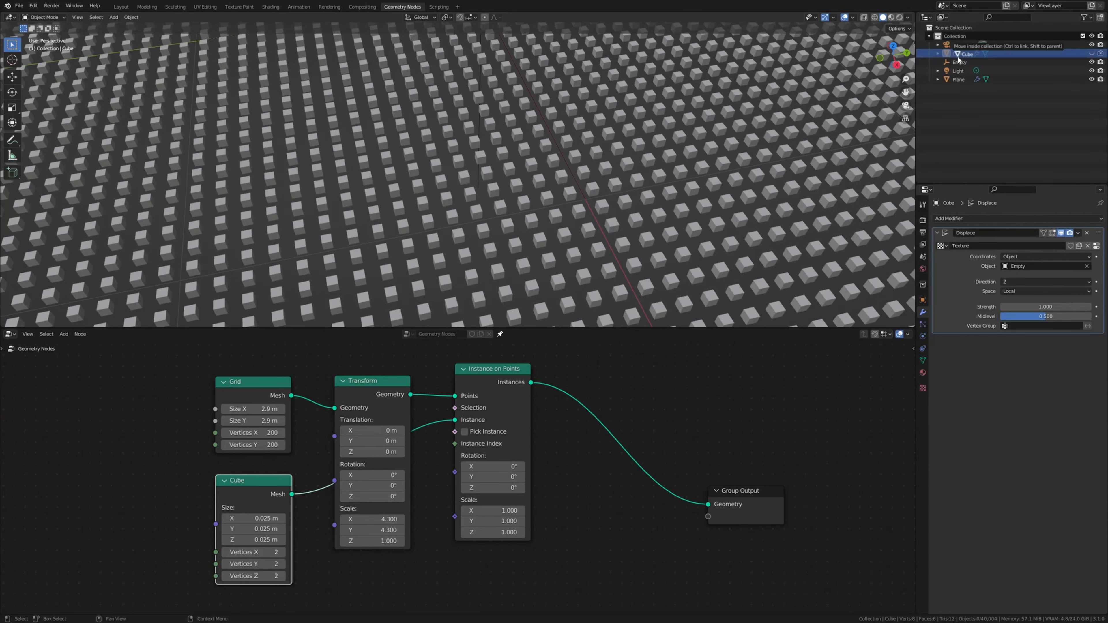
drag(566, 304, 82, 475)
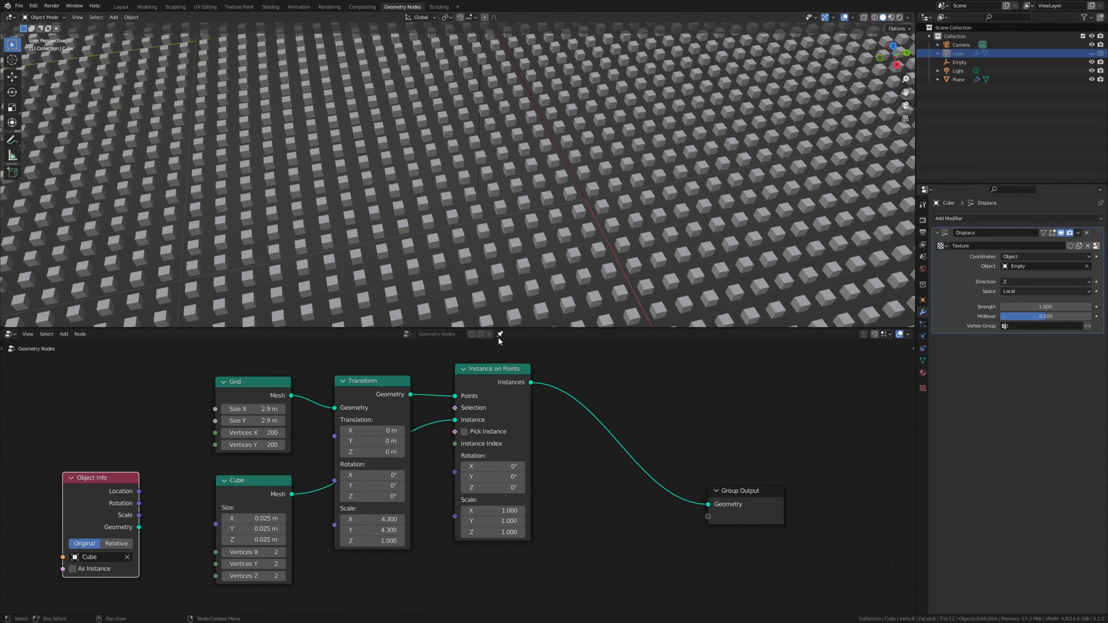
click(512, 317)
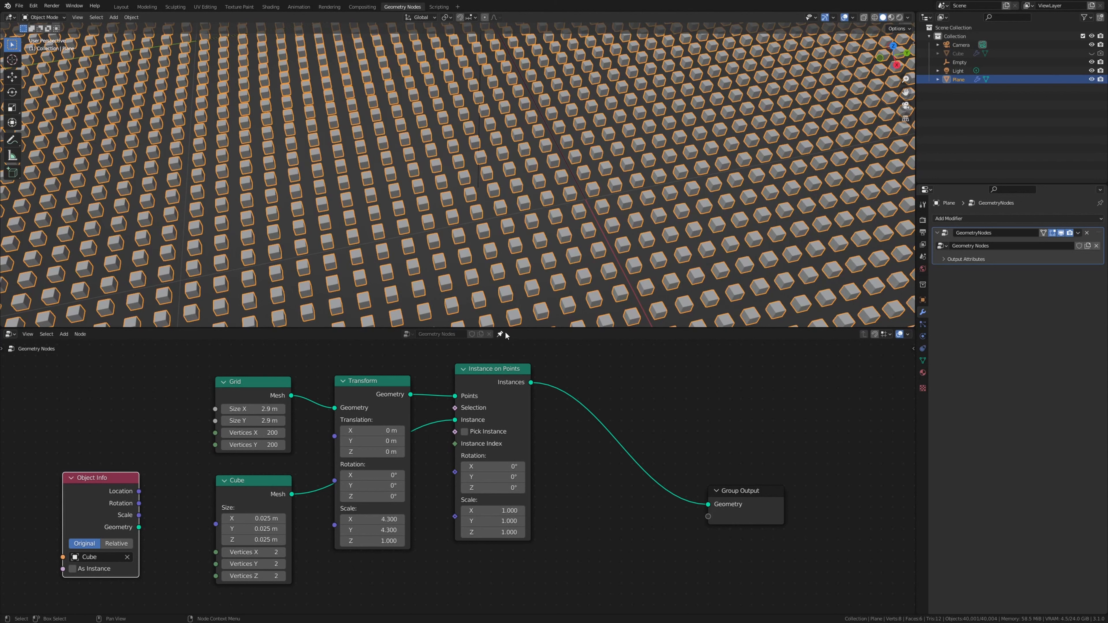
click(500, 334)
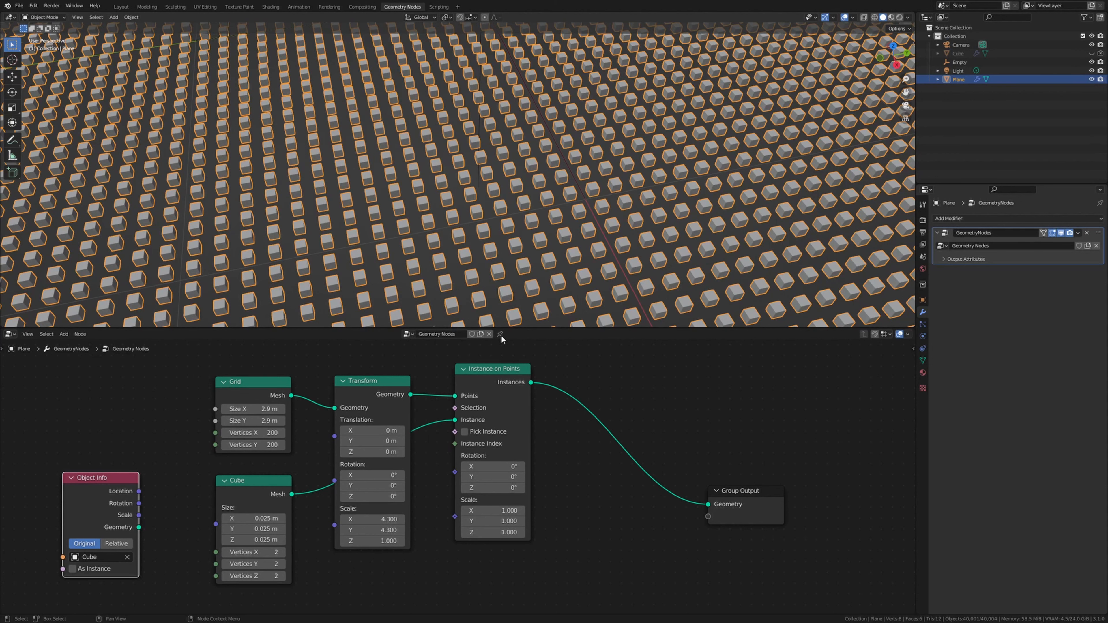
Step: Move the Object Info node further down, clear of the Grid and Cube nodes
middle_drag(427, 397, 559, 378)
scroll(437, 436, down, 1)
scroll(437, 435, down, 3)
key(g)
click(364, 511)
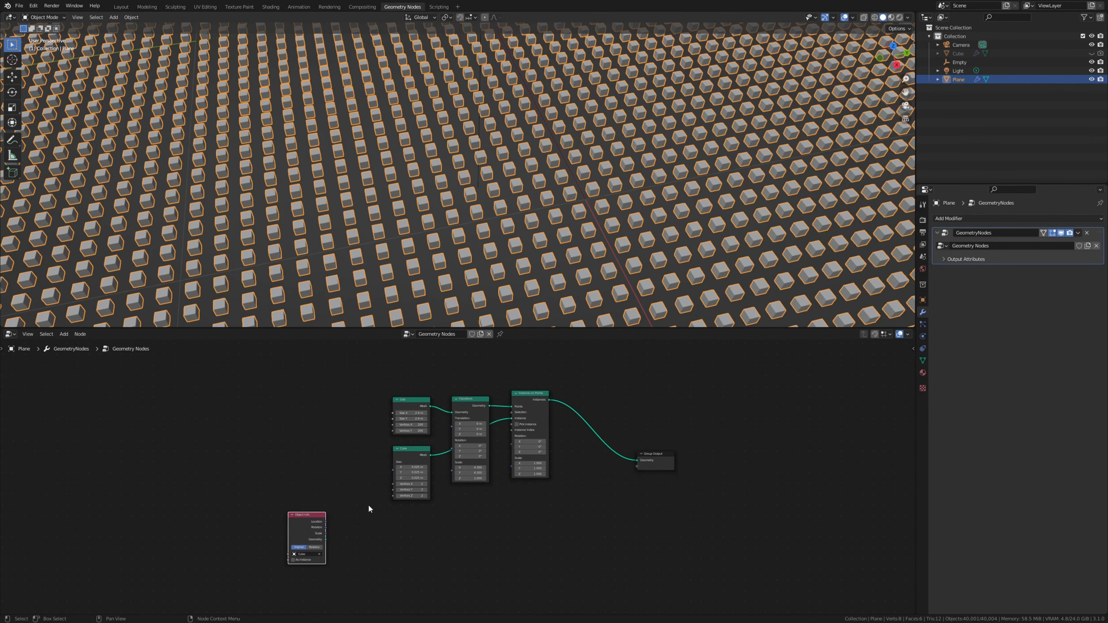
Step: Duplicate the Transform node and place the copy beside the Object Info node
middle_drag(363, 512, 364, 462)
scroll(365, 452, up, 2)
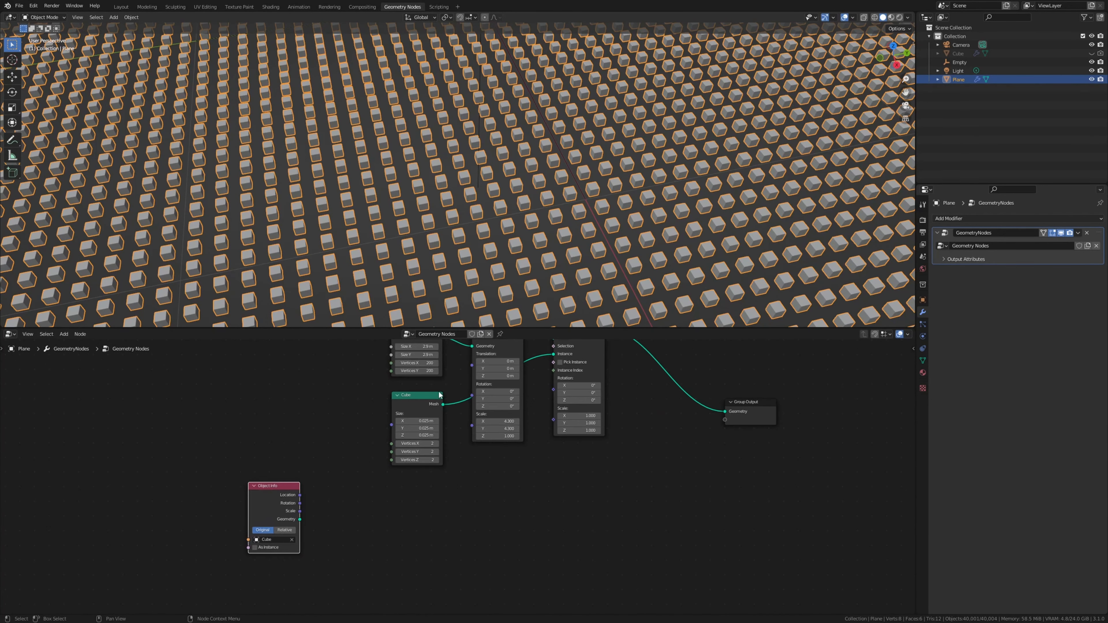
click(505, 349)
key(shift+d)
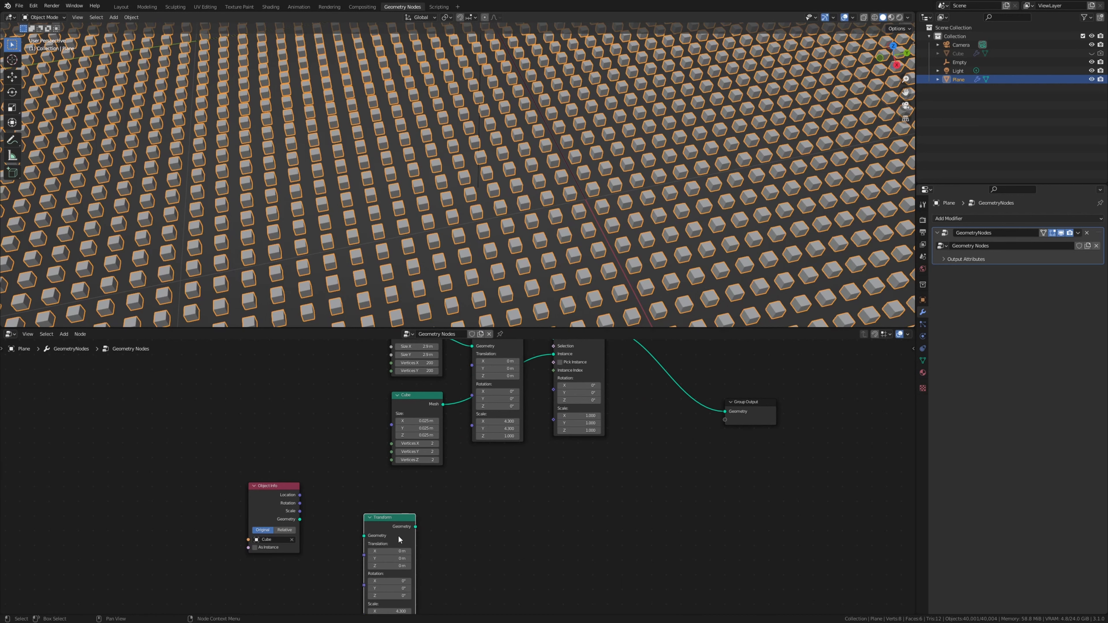
click(410, 524)
middle_drag(410, 524, 448, 434)
Step: Set the duplicated Transform's X and Y scale to 1 and connect the Object Info Geometry output to it
drag(439, 520, 440, 534)
key(Return)
scroll(354, 440, up, 2)
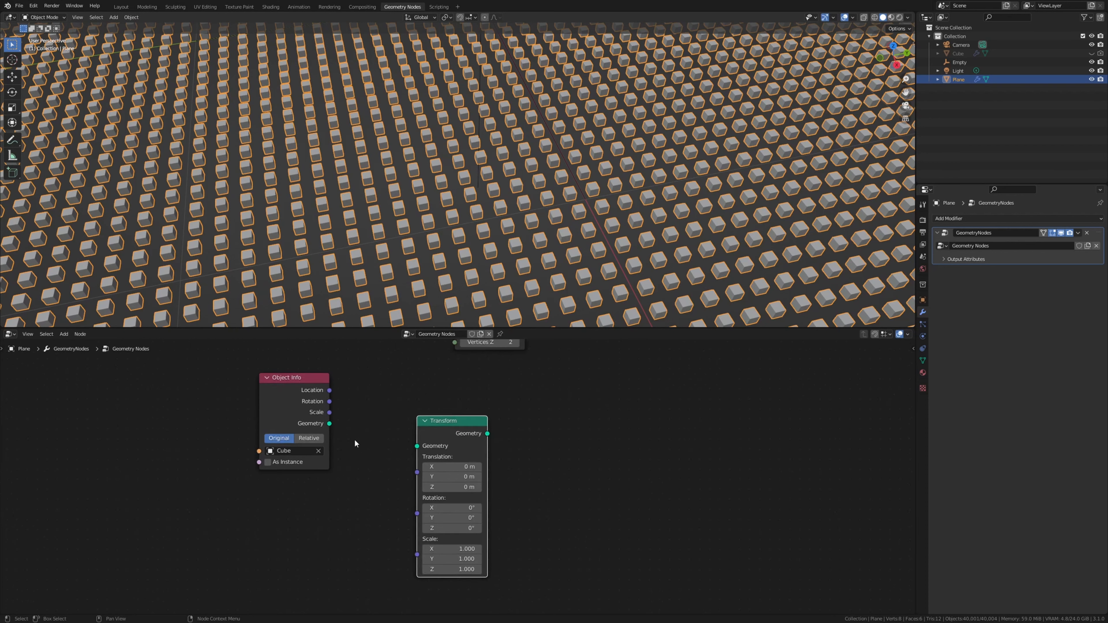
drag(326, 422, 422, 446)
Step: Add a Raycast node and connect the duplicated Transform's Geometry output to its Target Geometry input
middle_drag(498, 432, 411, 416)
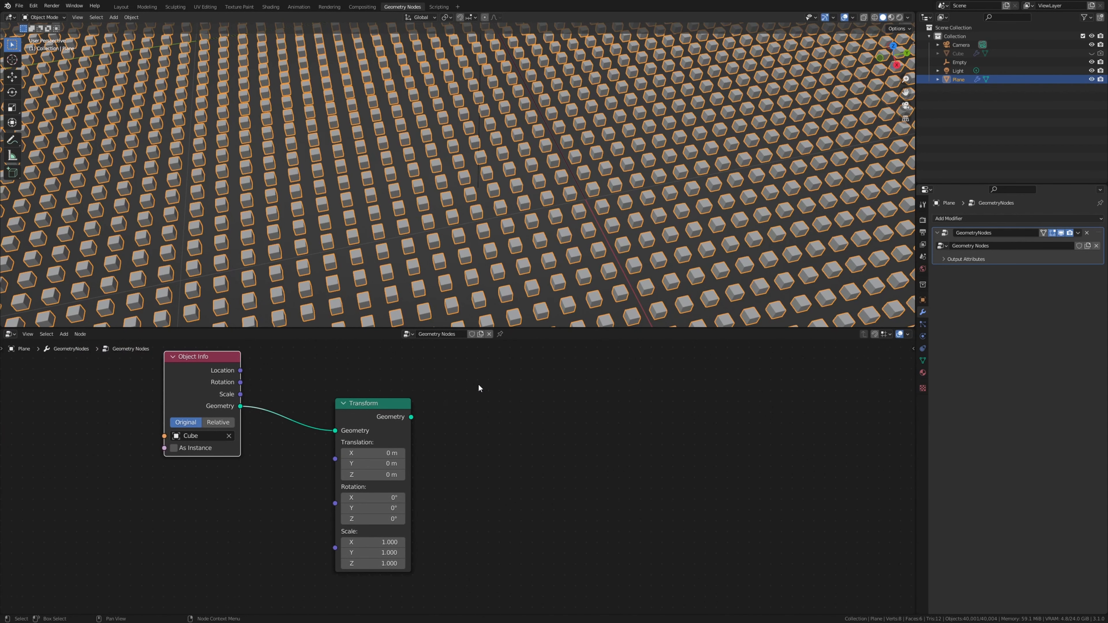
key(shift+a)
click(483, 383)
text(raycast)
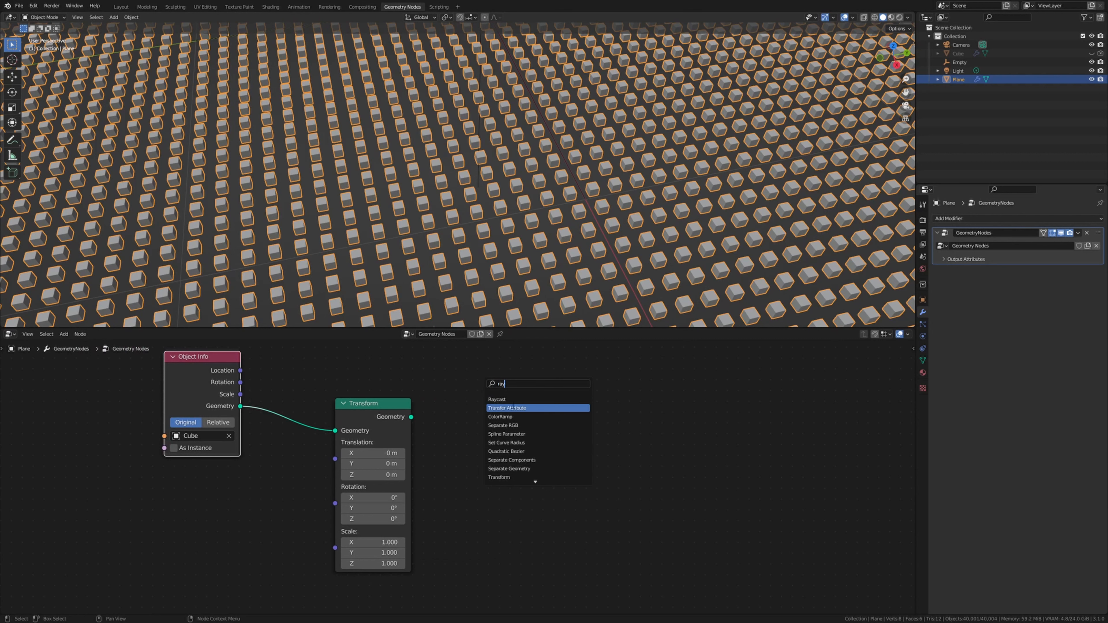
key(Return)
click(520, 377)
scroll(506, 384, up, 1)
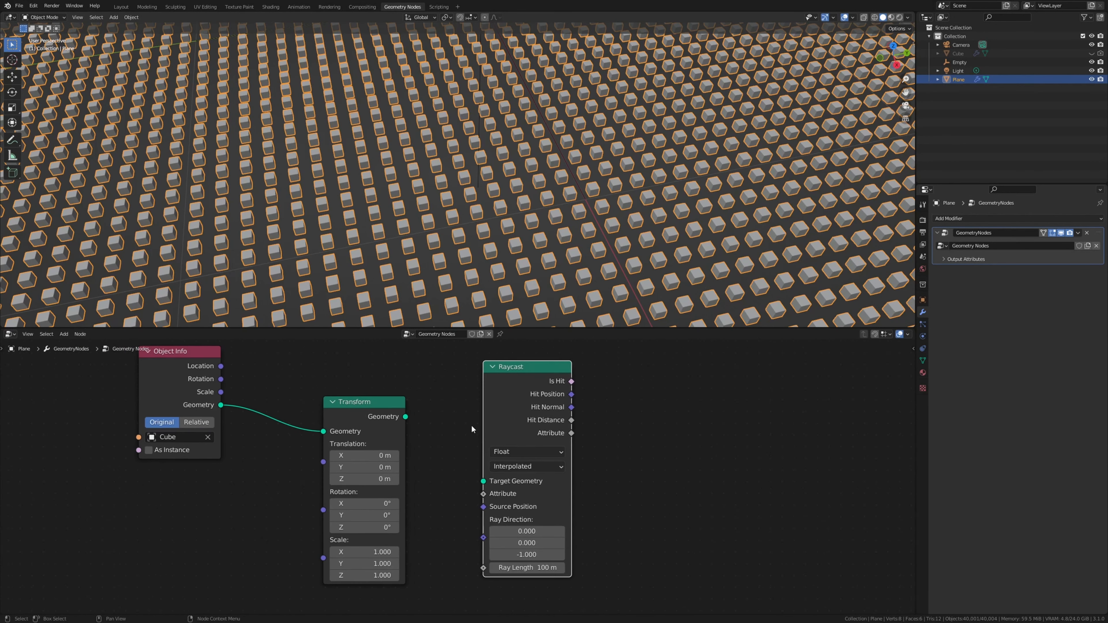
middle_drag(471, 429, 417, 423)
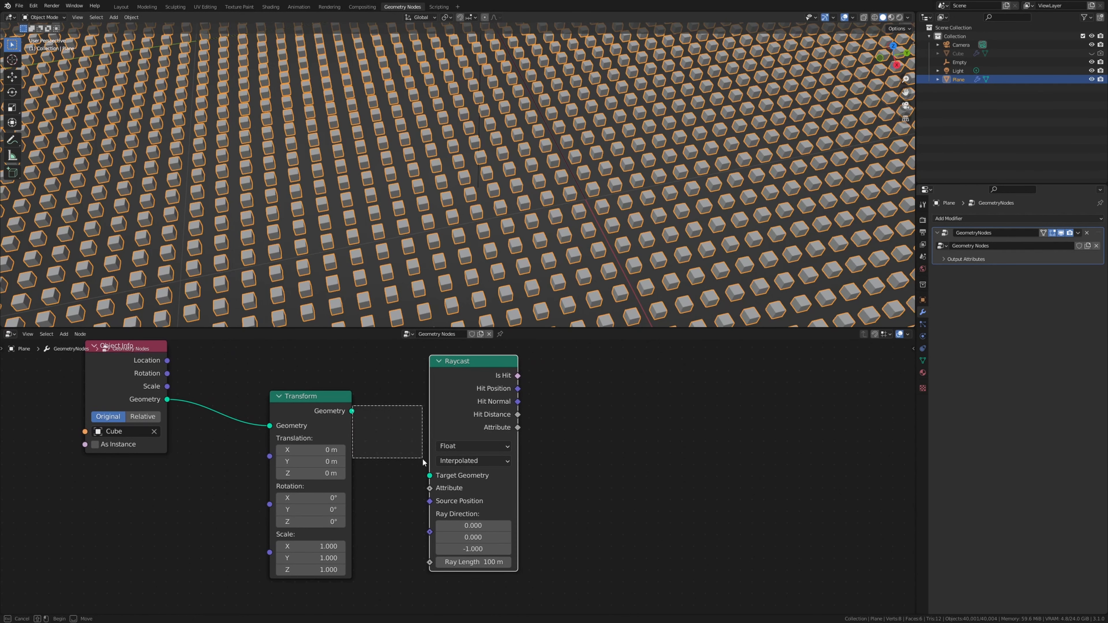
drag(350, 412, 430, 476)
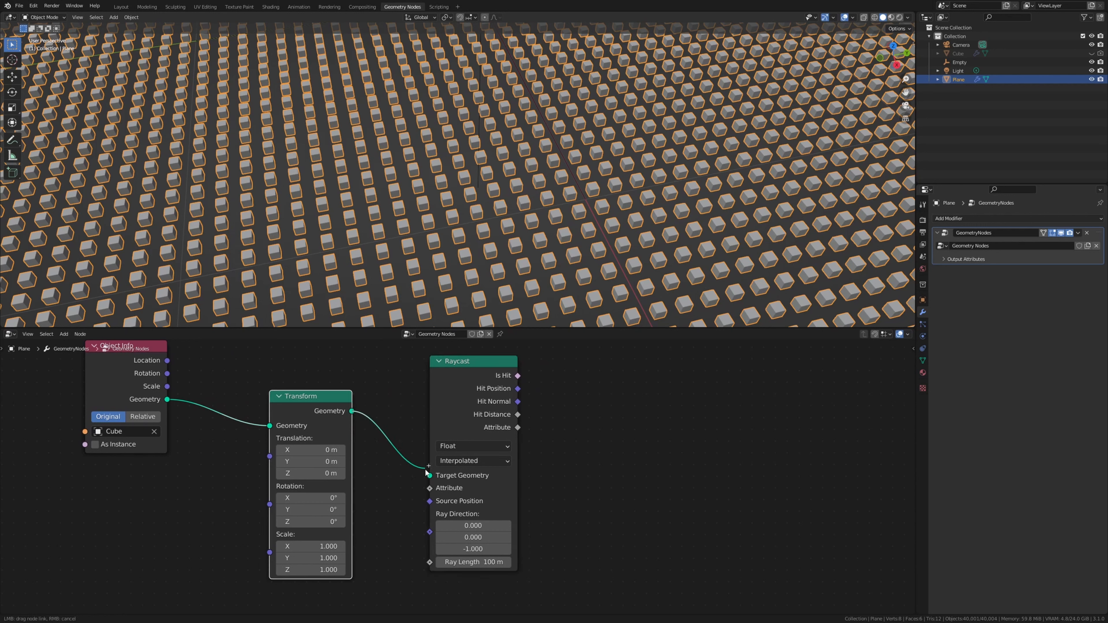
Step: Add a Math node beside the Raycast node and place a duplicate of it next to it
middle_drag(515, 419, 415, 470)
scroll(415, 470, down, 2)
middle_drag(453, 423, 418, 459)
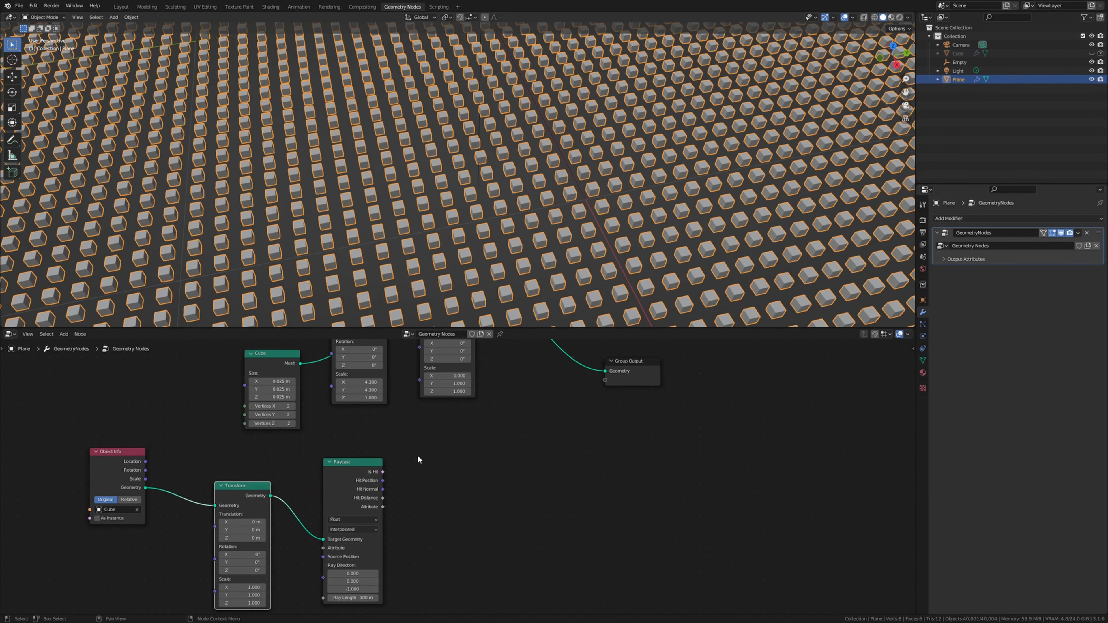
key(shift+a)
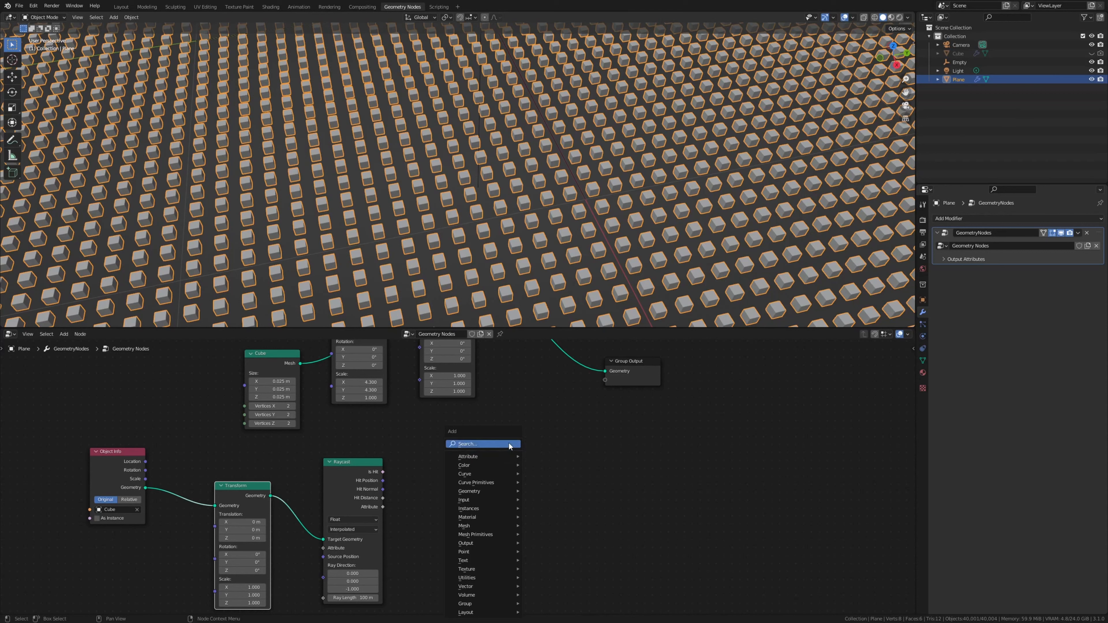
click(509, 444)
text(m)
click(535, 458)
click(471, 453)
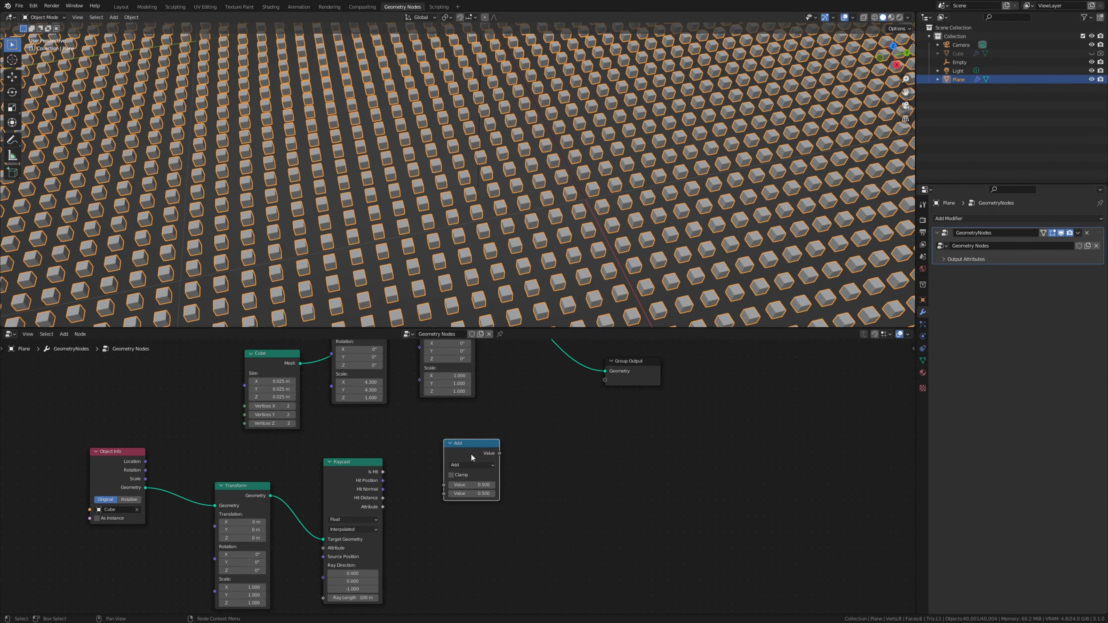
key(shift+d)
click(564, 454)
Step: Set the first Math node to Multiply and connect the Raycast Hit Distance output to its first Value input
scroll(552, 461, up, 4)
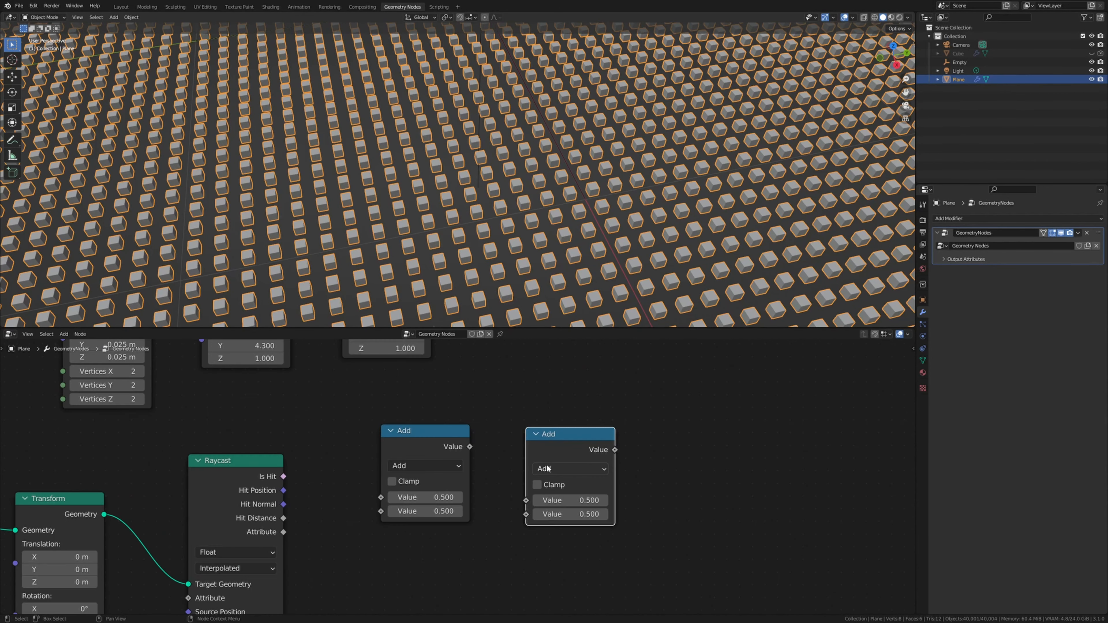
click(413, 465)
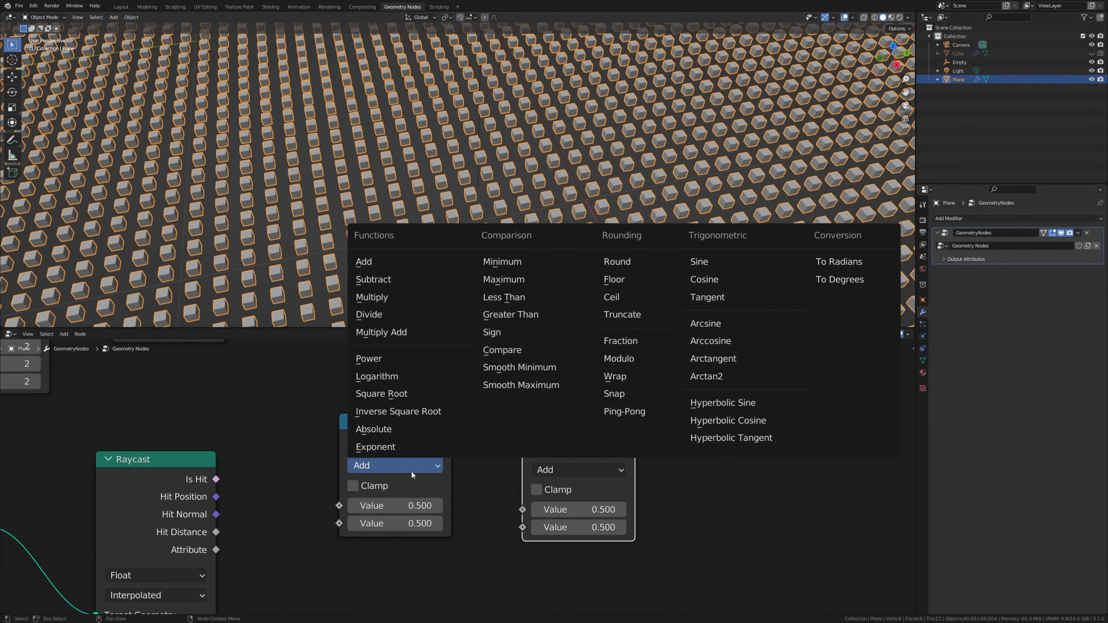
click(441, 301)
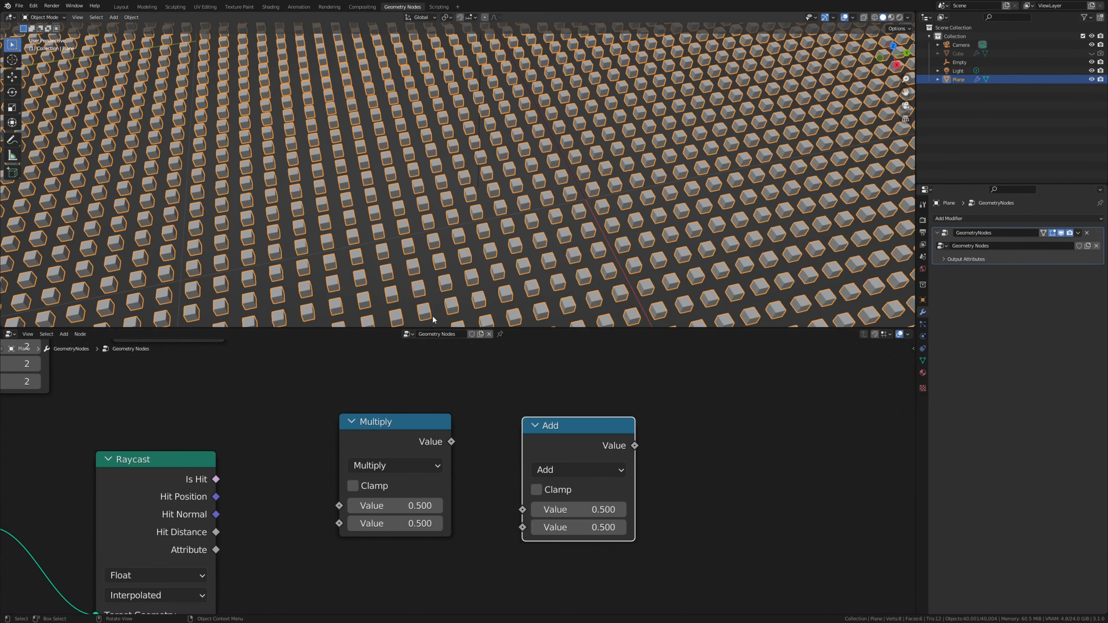
middle_drag(373, 480, 408, 452)
drag(251, 504, 375, 476)
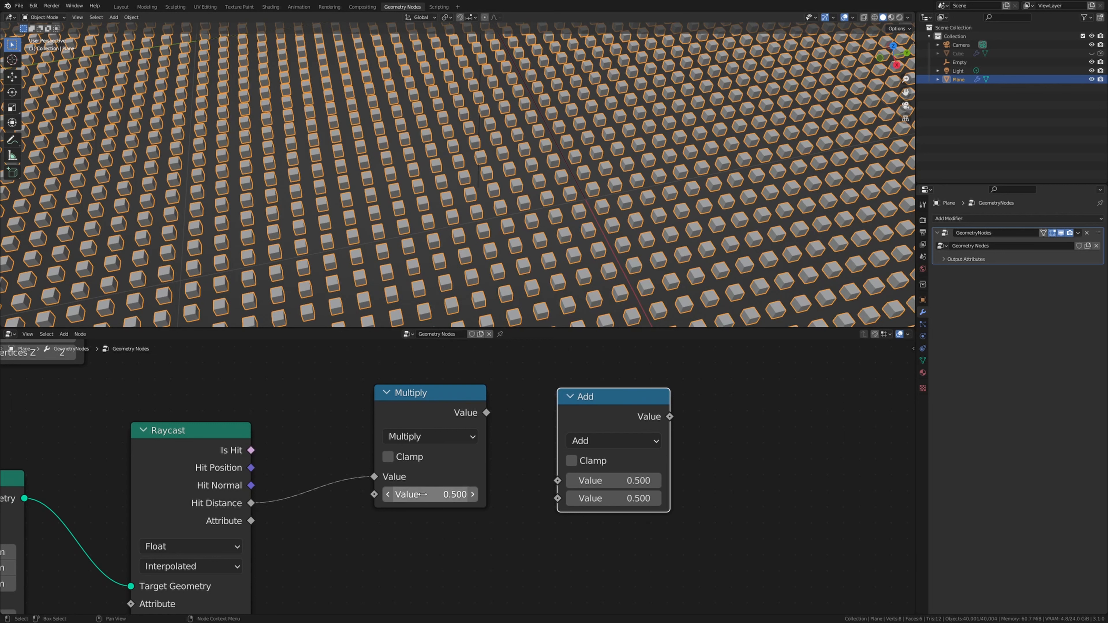
Step: Set the Multiply node's second value to -1 and connect its output to the Add node's first Value input
click(423, 494)
text(-)
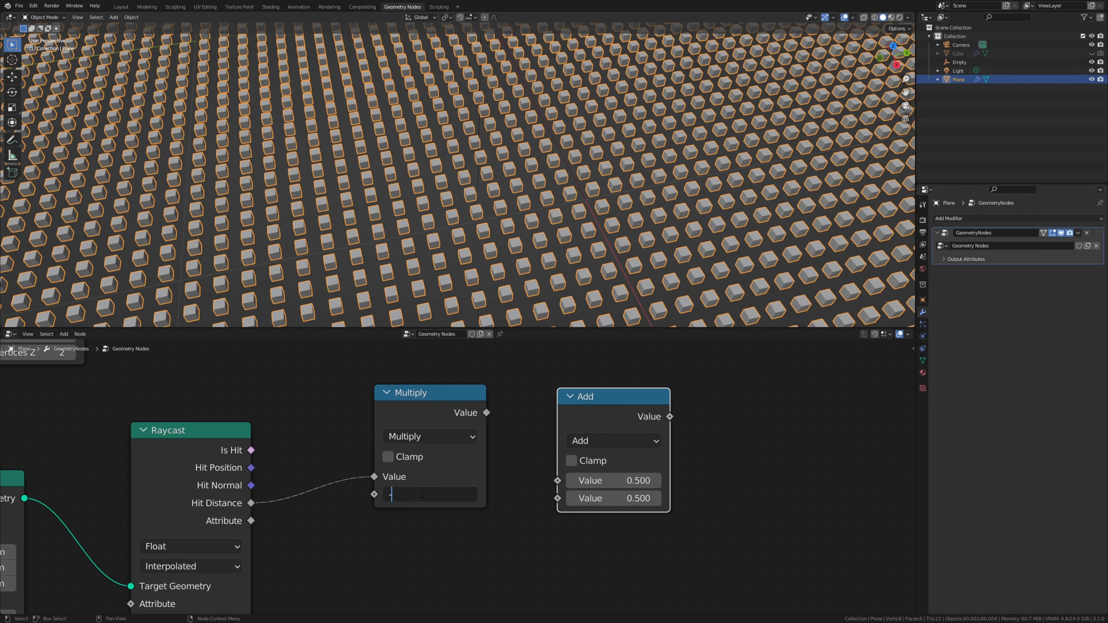
text(1)
key(Return)
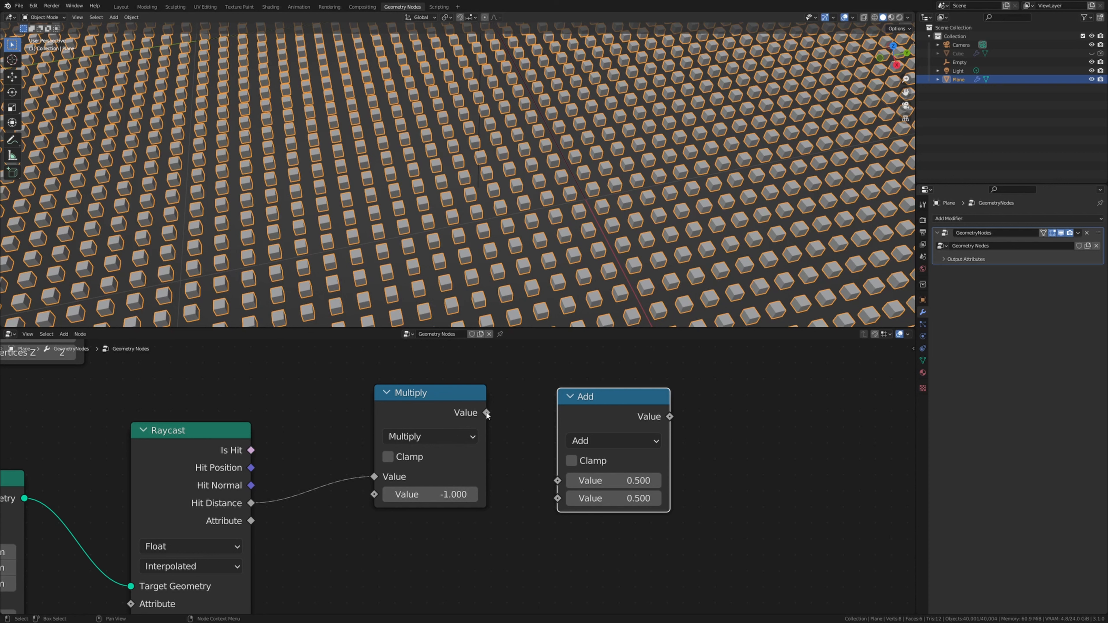
drag(486, 413, 570, 488)
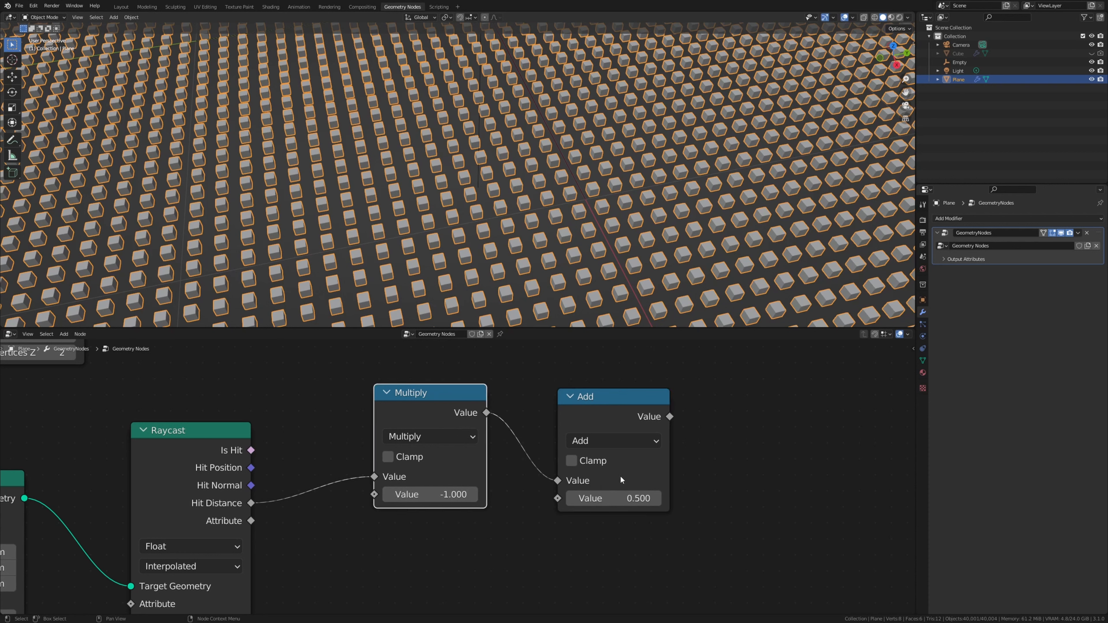
Step: Add a Separate XYZ node below the Multiply node and connect its Z output to the Add node's second Value input
middle_drag(599, 494, 573, 457)
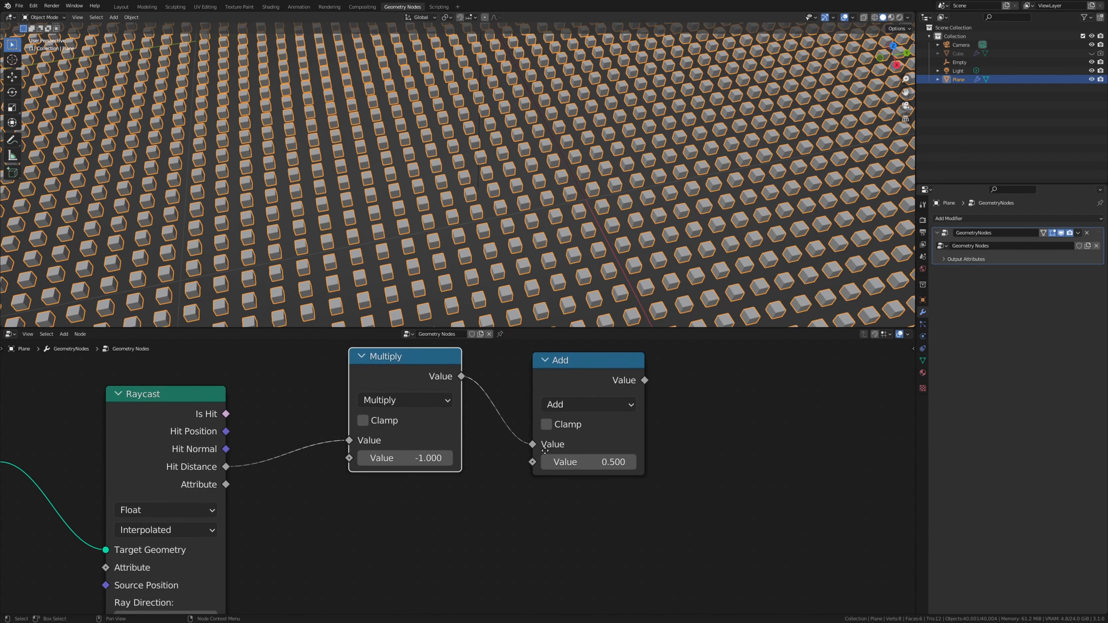
middle_drag(475, 460, 513, 431)
key(shift+a)
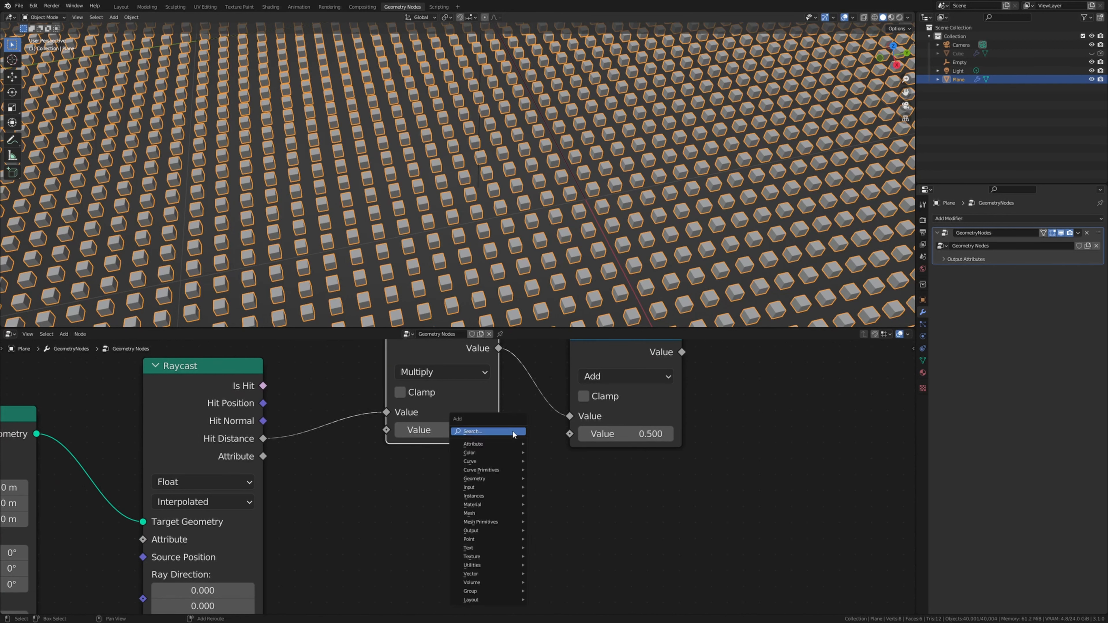
text(s)
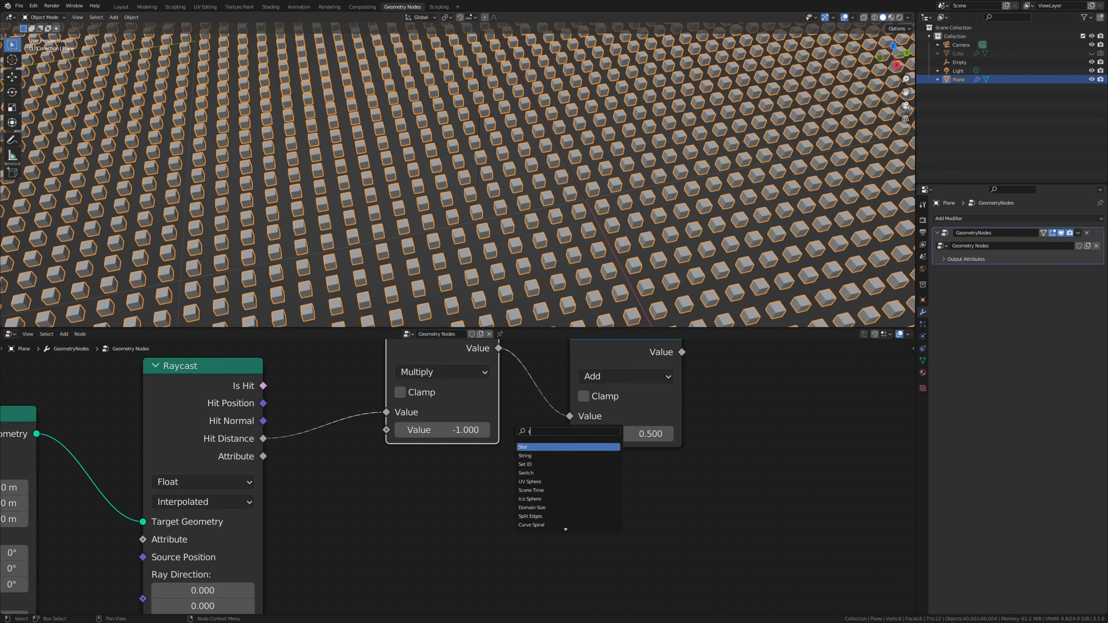
text(ep)
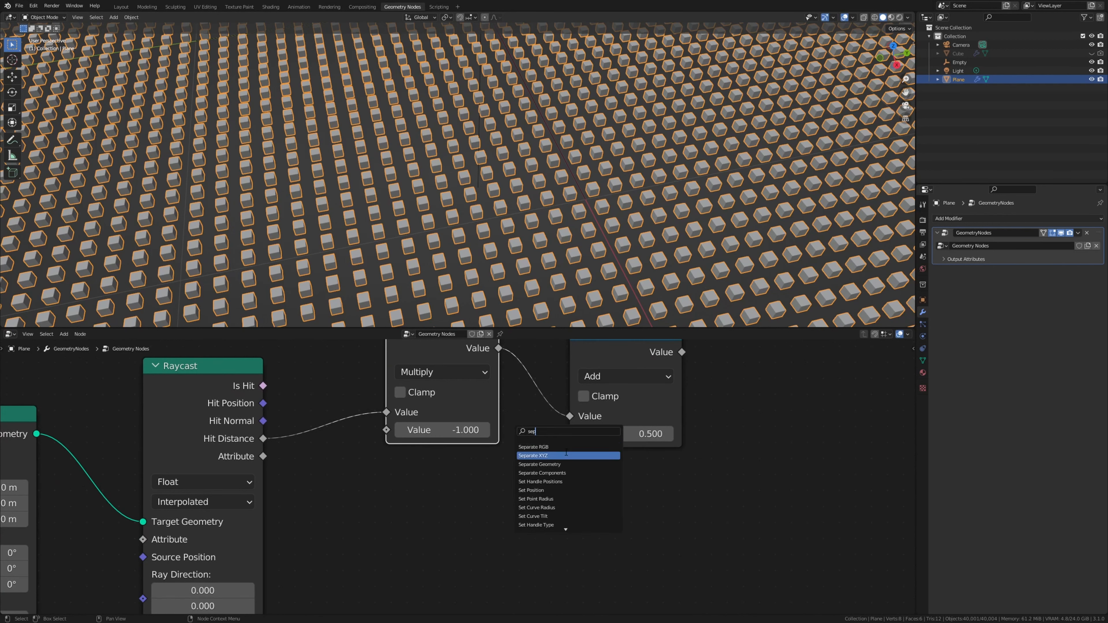
click(525, 457)
click(362, 497)
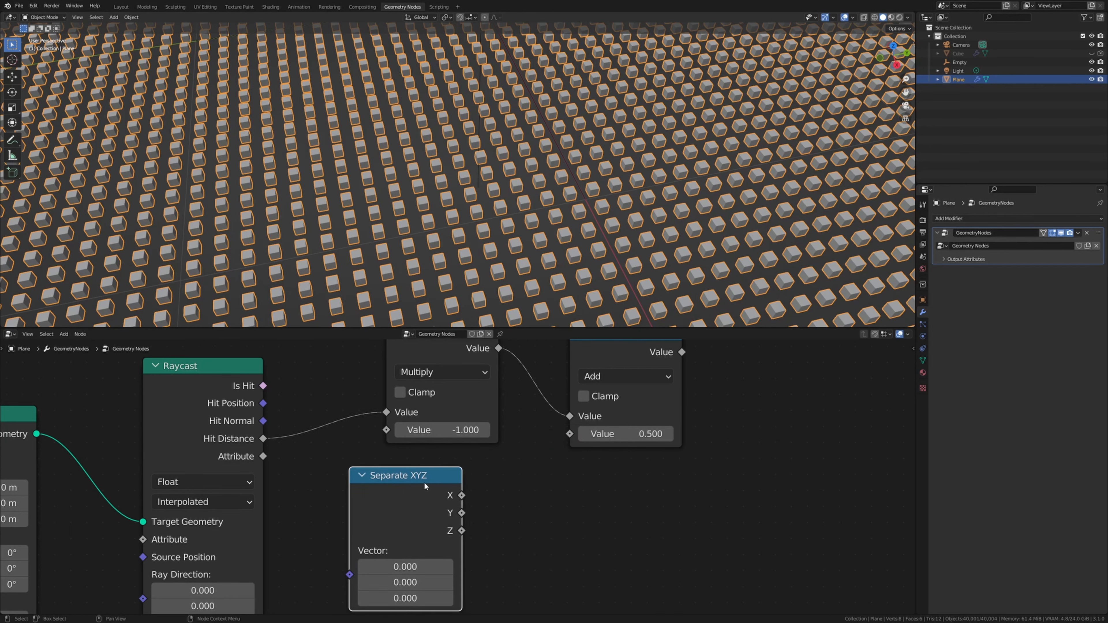
drag(463, 529, 569, 434)
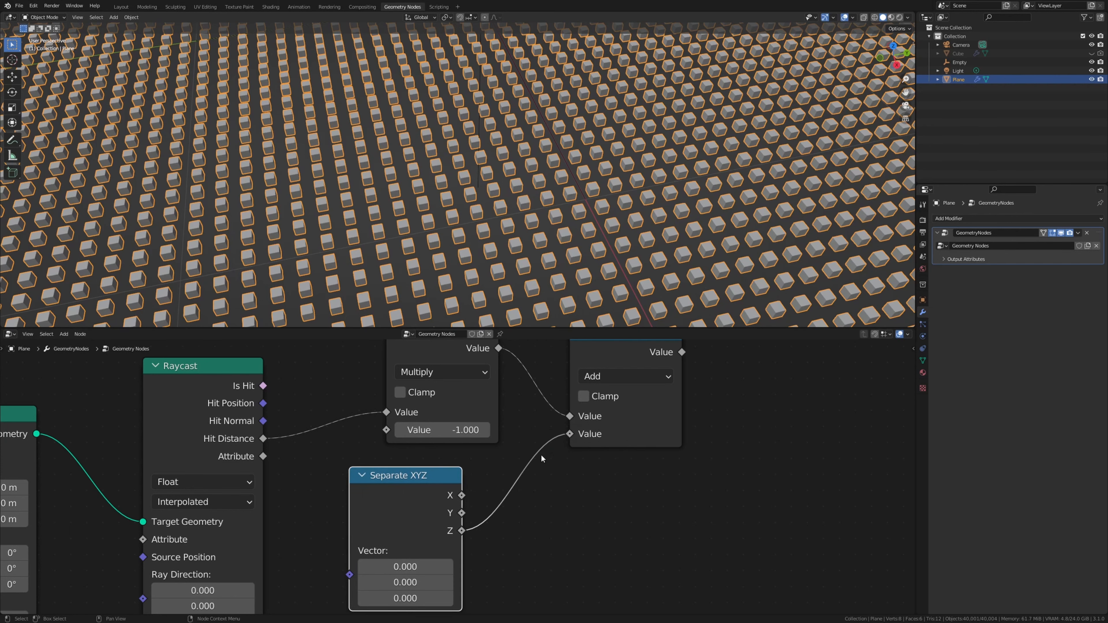
Step: Connect the Object Info Location output to the Separate XYZ Vector input and change the Add node's operation to Subtract
scroll(541, 454, down, 3)
scroll(531, 472, down, 1)
middle_drag(401, 464, 447, 454)
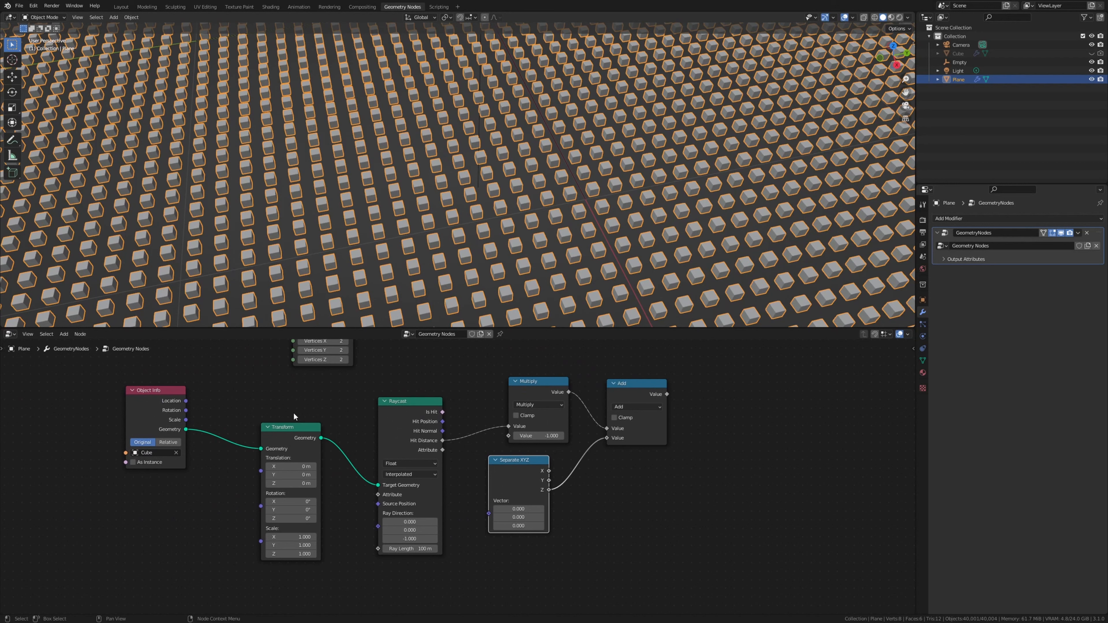
drag(186, 400, 489, 514)
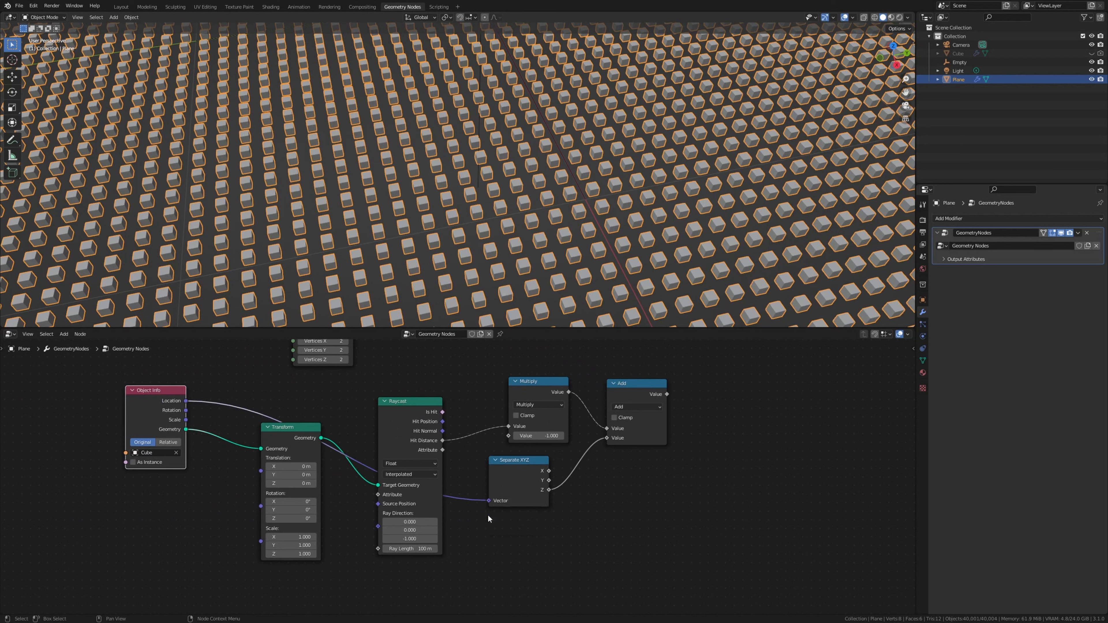
middle_drag(715, 449, 529, 445)
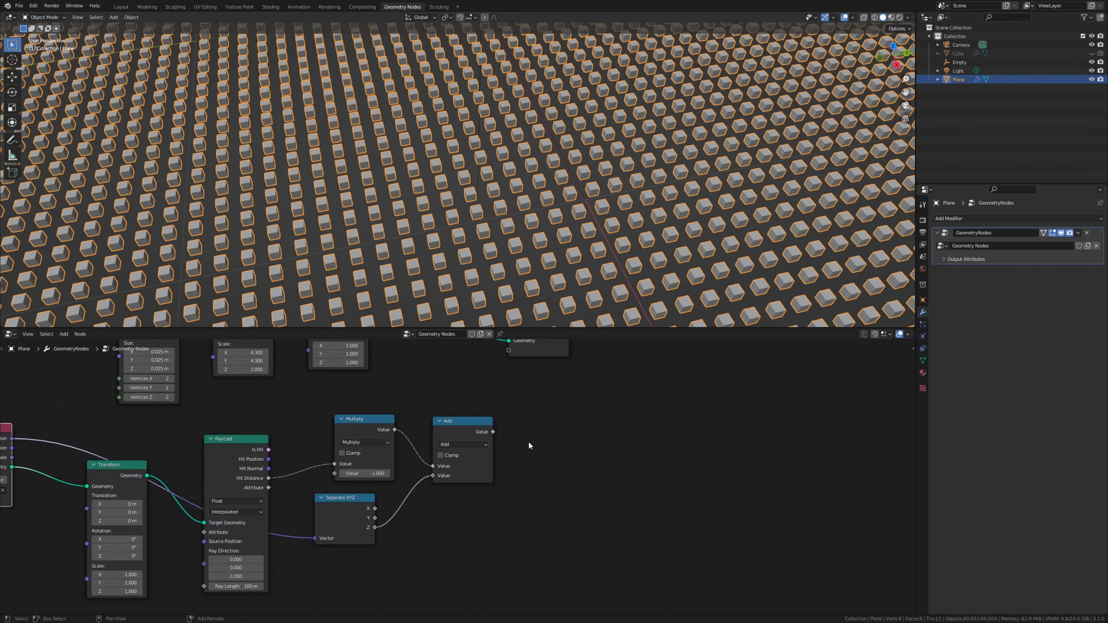
click(453, 444)
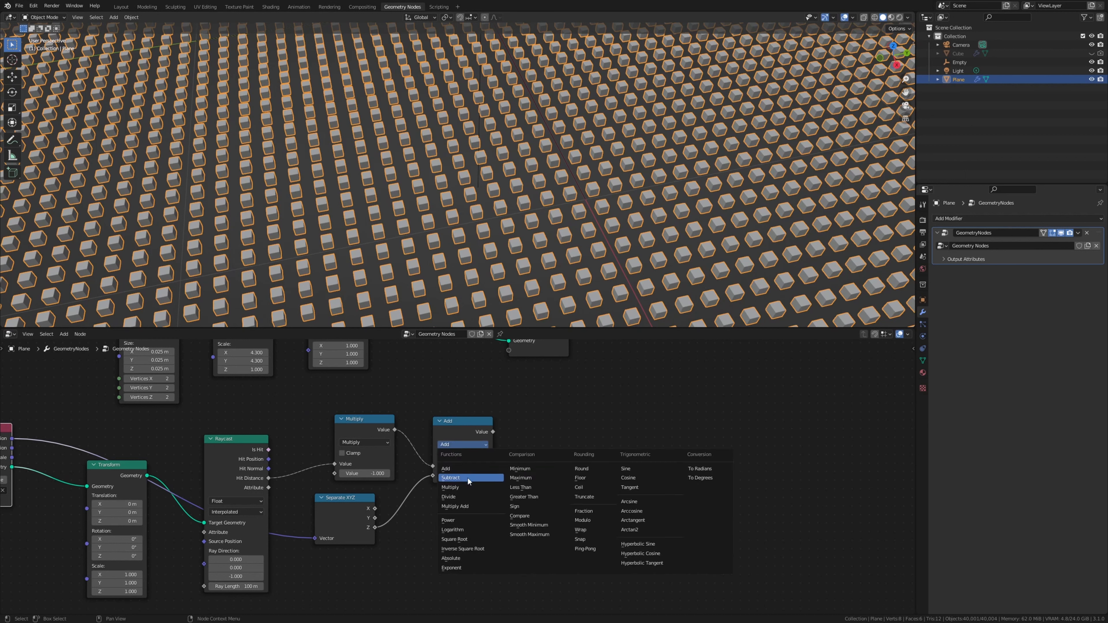
click(469, 476)
Step: Add a Map Range node after the Subtract node and connect the Subtract output to its Value input
key(shift+a)
mouse_move(513, 456)
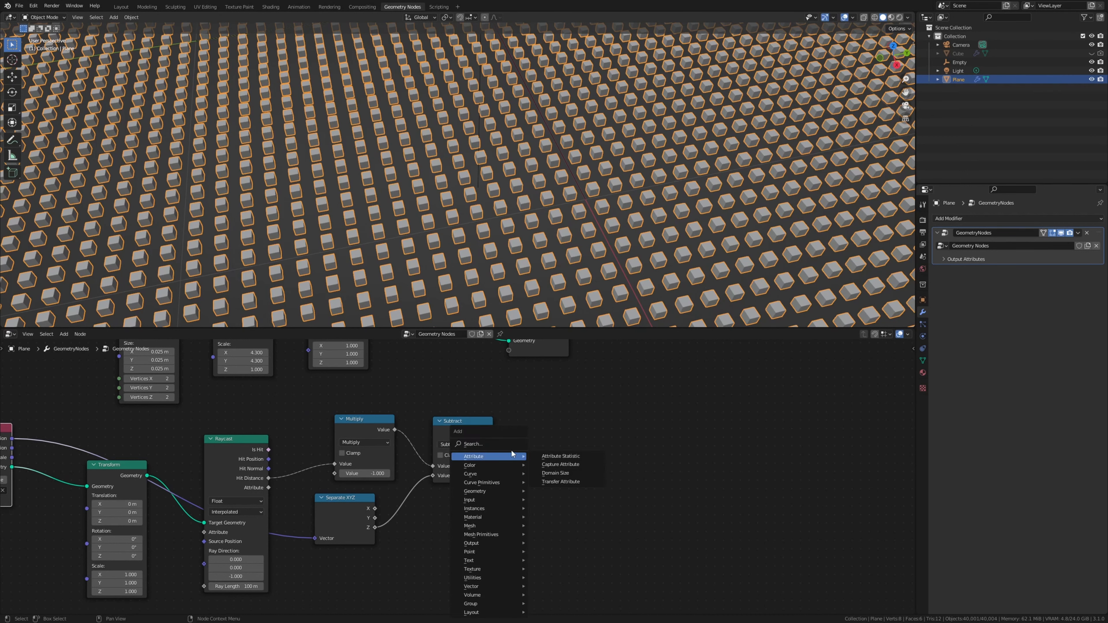
text(map)
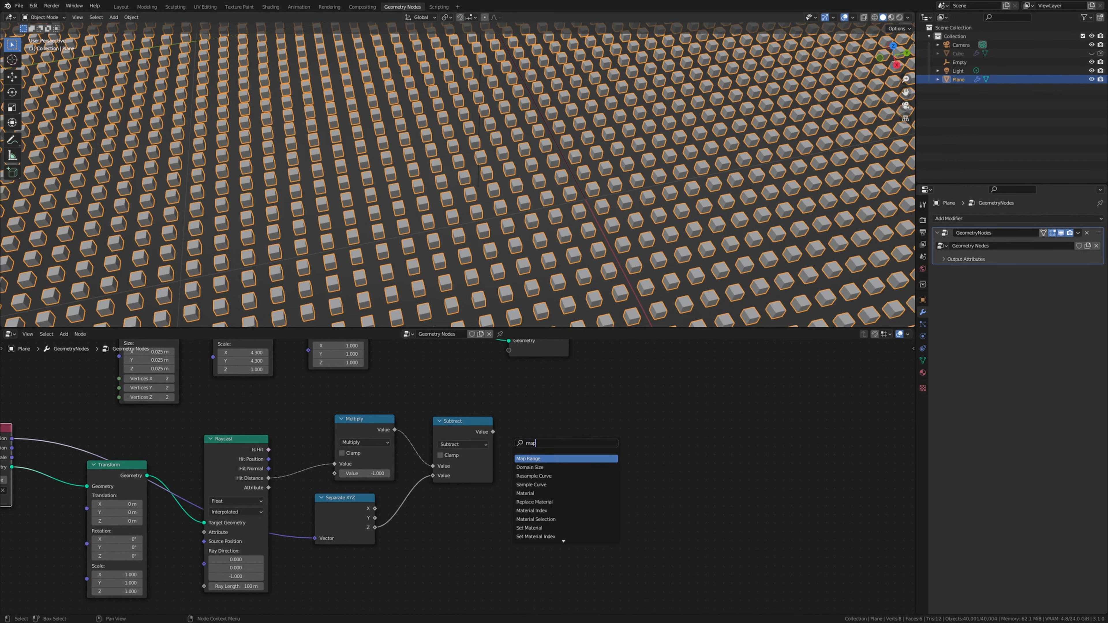
click(544, 459)
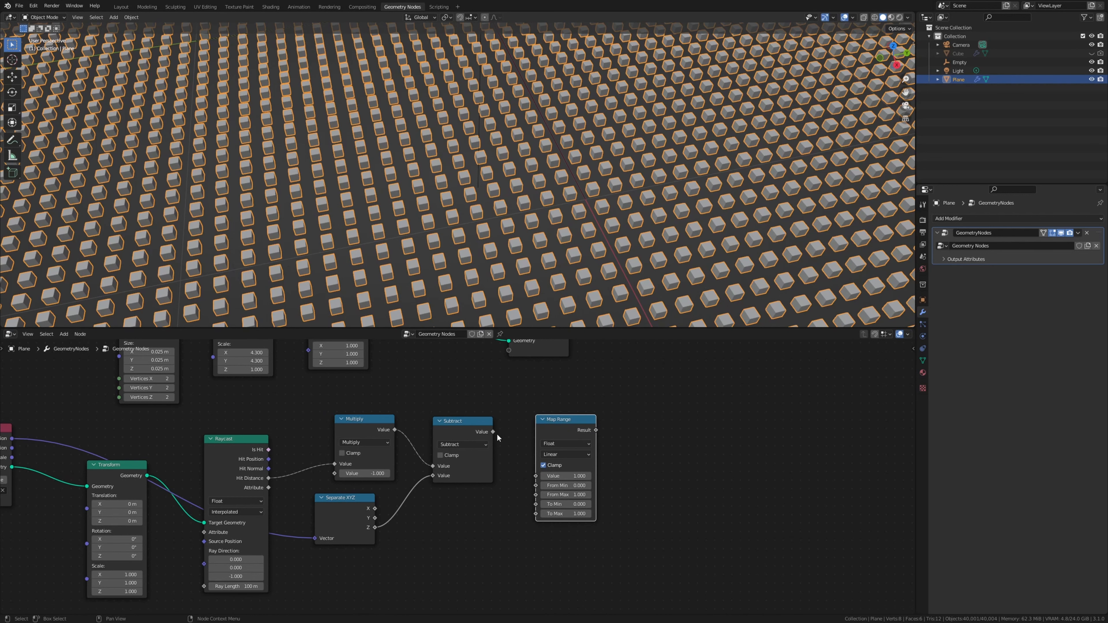
mouse_move(497, 433)
mouse_down()
mouse_move(522, 460)
mouse_move(498, 431)
mouse_up()
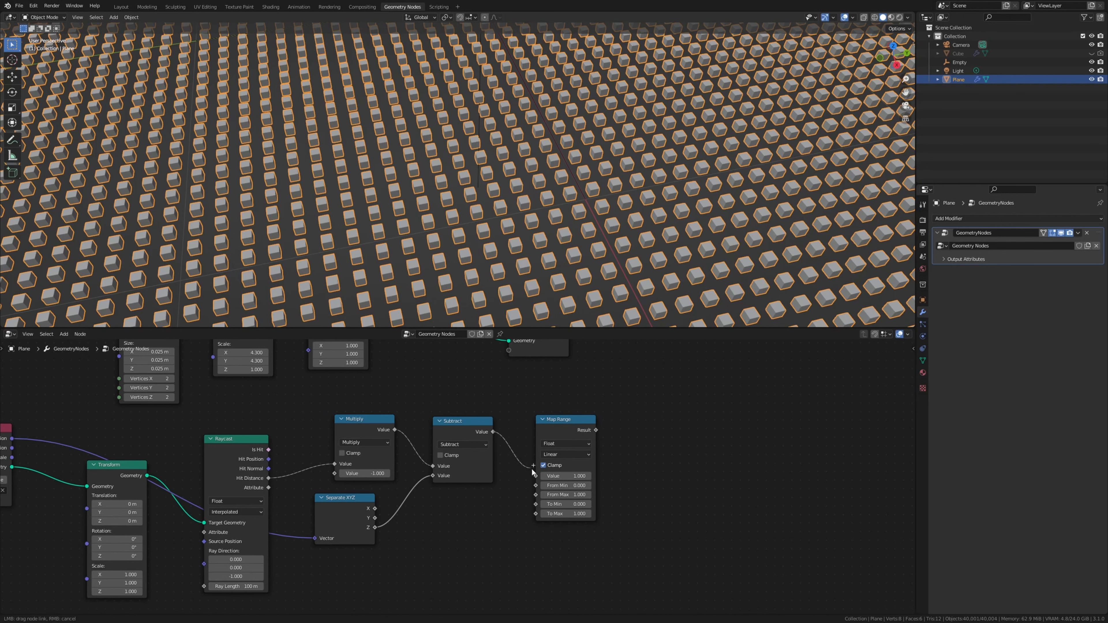
Step: Set both From Max and To Max on the Map Range node to 10
scroll(598, 507, up, 3)
scroll(565, 487, up, 1)
click(566, 487)
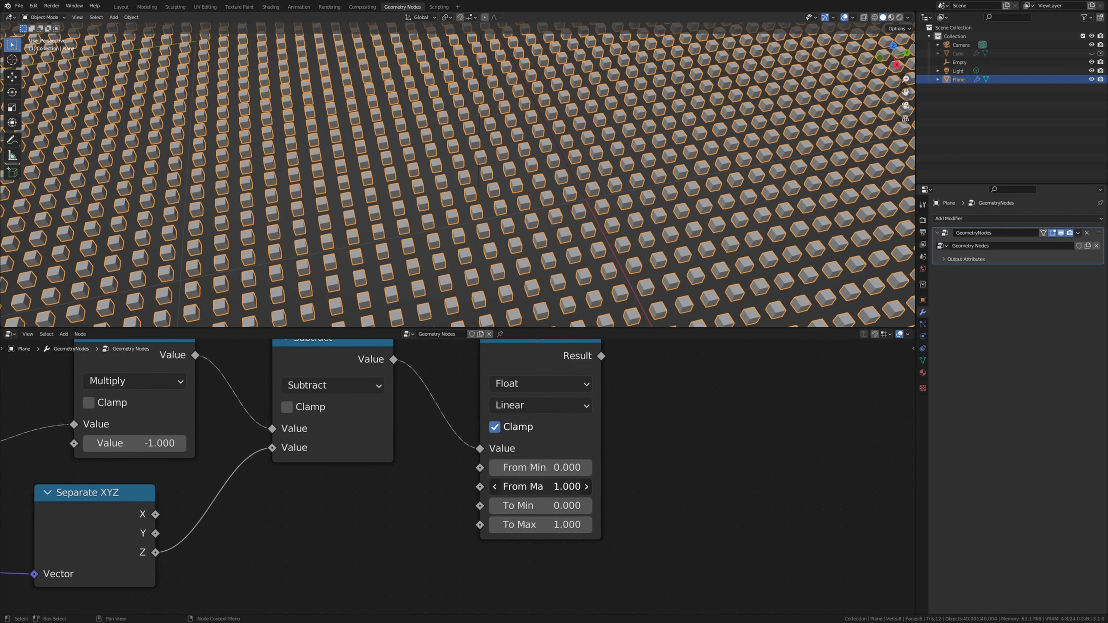
text(10)
key(Return)
click(548, 524)
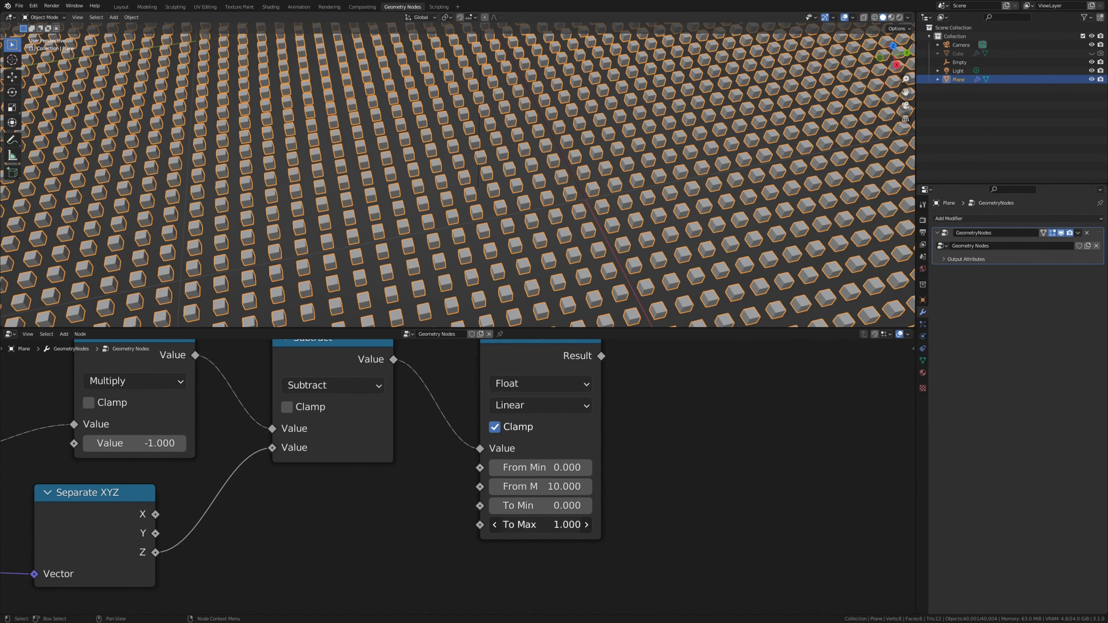
text(10)
key(Return)
Step: Add a Combine XYZ node beside the Map Range node and connect the Map Range Result to its Z input
key(Home)
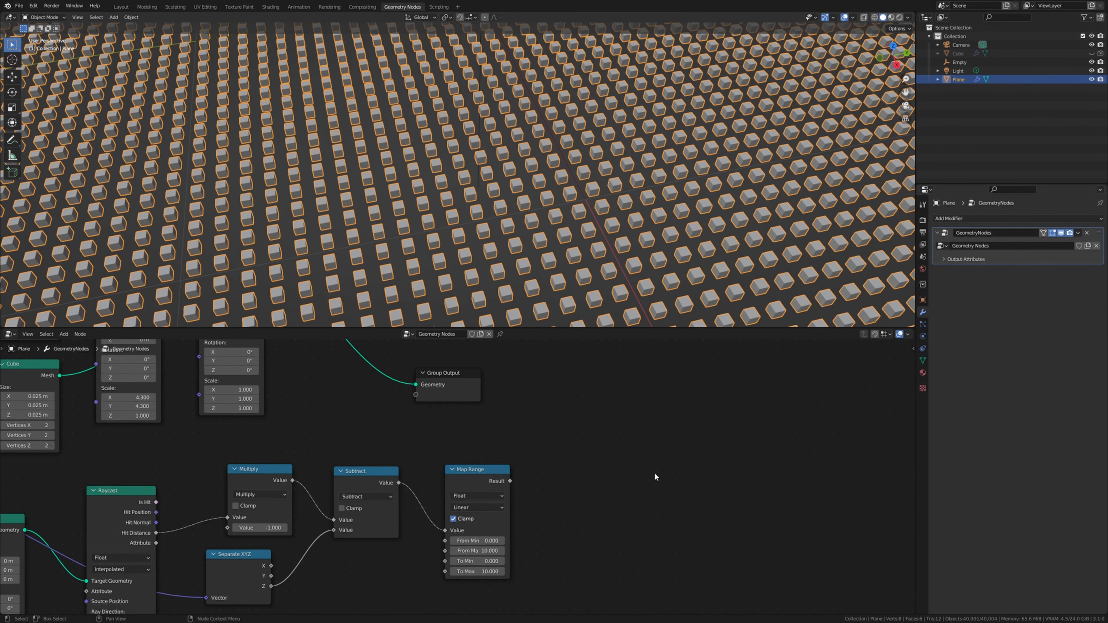
key(shift+a)
click(647, 444)
text(com)
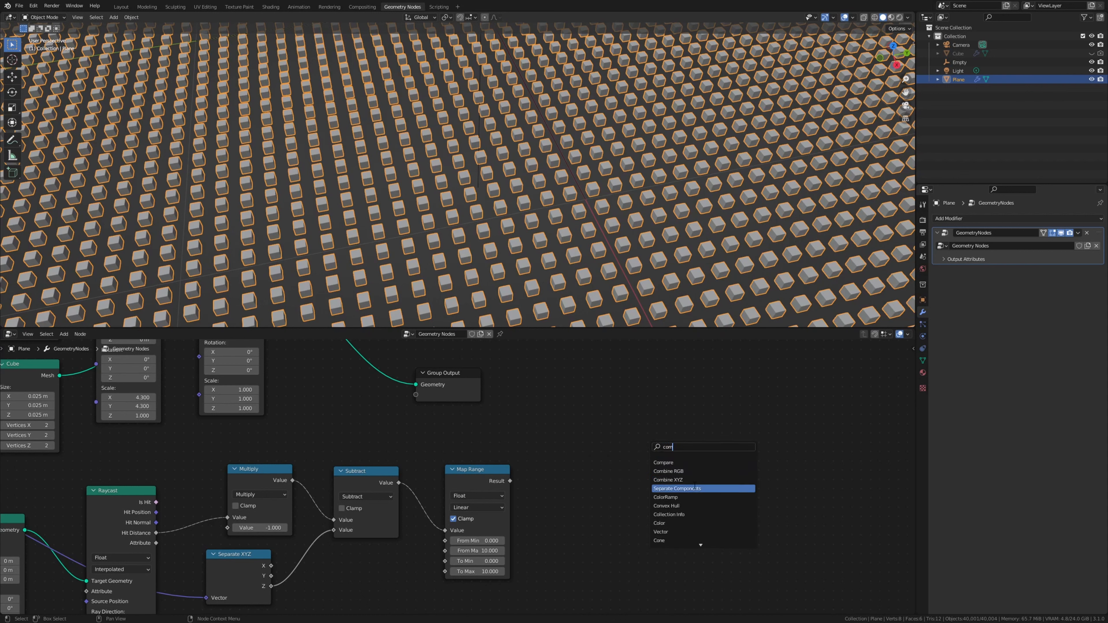
click(687, 480)
click(586, 457)
drag(510, 481, 548, 468)
Step: Move the Group Output node farther away and insert a Set Position node on the link between Instance on Points and Group Output
drag(470, 393, 926, 370)
middle_drag(806, 412, 596, 450)
key(shift+a)
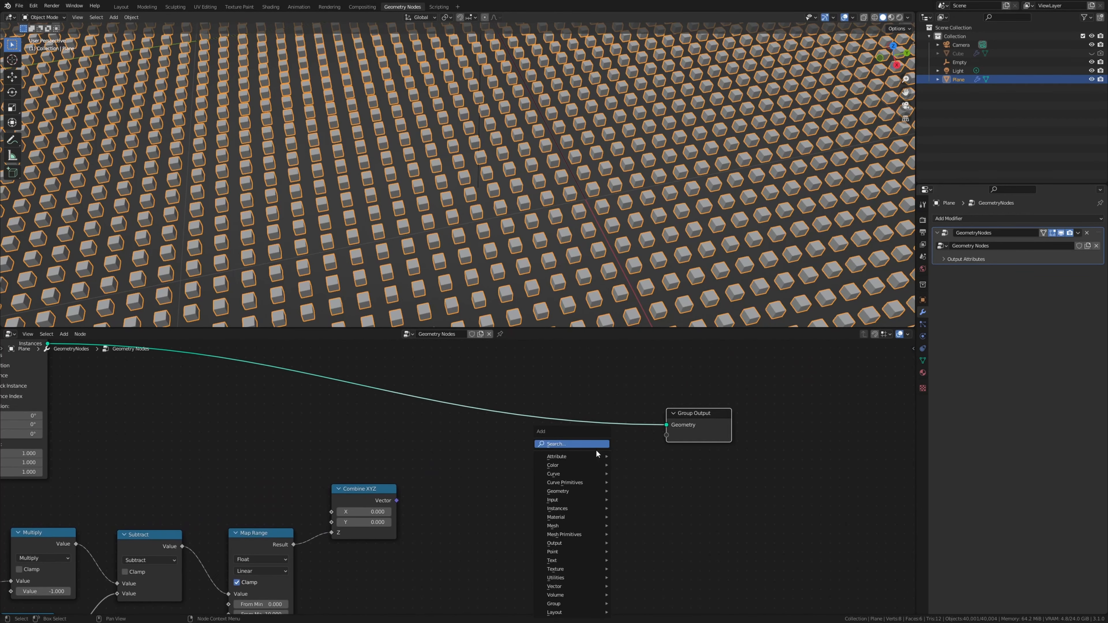
click(597, 444)
text(set)
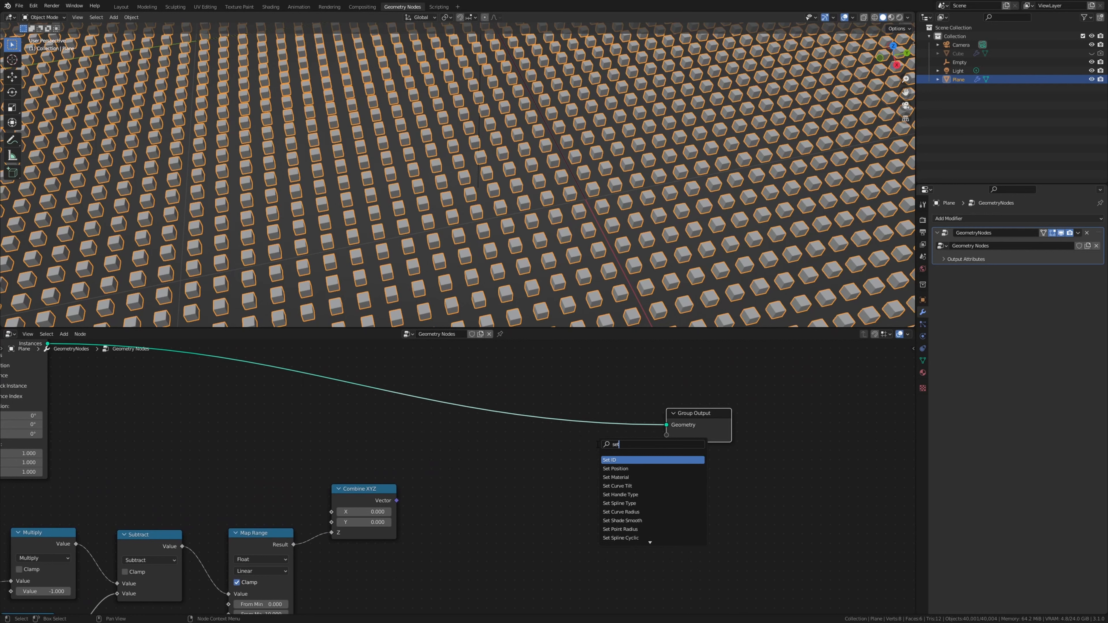
click(635, 468)
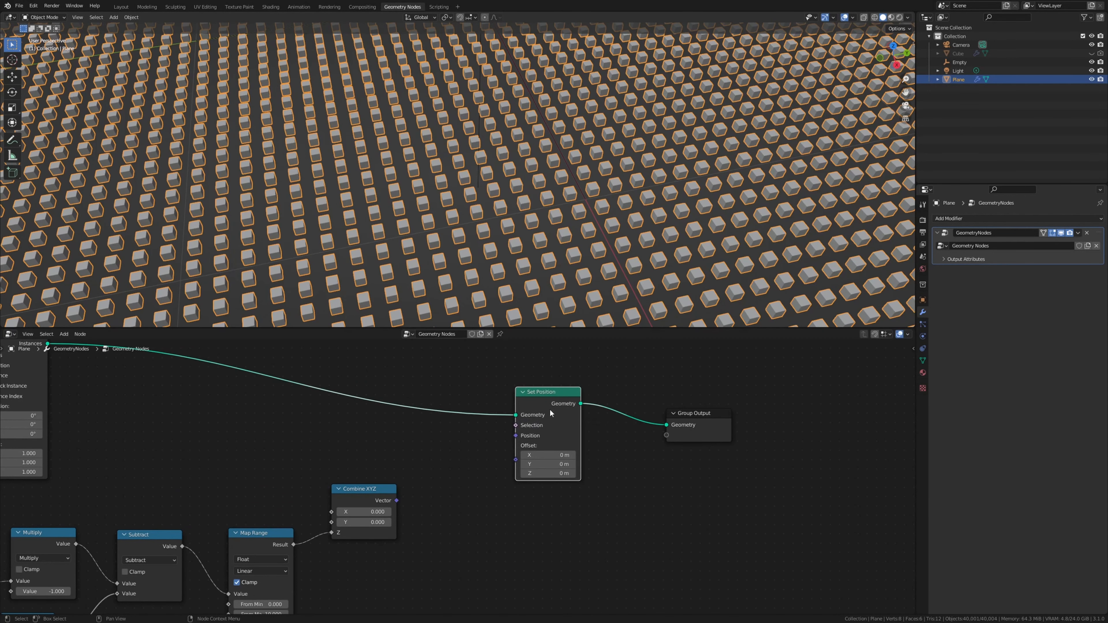
click(545, 430)
Step: Connect the Combine XYZ Vector output to the Set Position Offset input
middle_drag(545, 430, 594, 431)
scroll(582, 452, up, 1)
drag(579, 463, 450, 506)
Step: Connect the Raycast Is Hit output to the Set Position Selection input and Hit Position to its Position input
scroll(428, 507, down, 3)
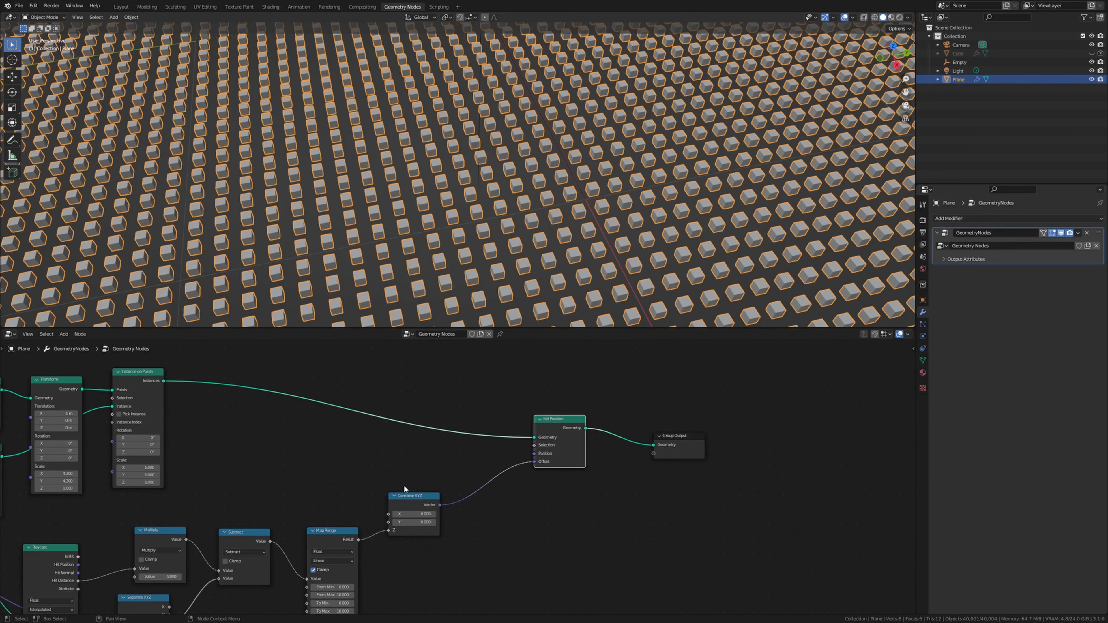
middle_drag(407, 487, 522, 485)
drag(217, 560, 670, 449)
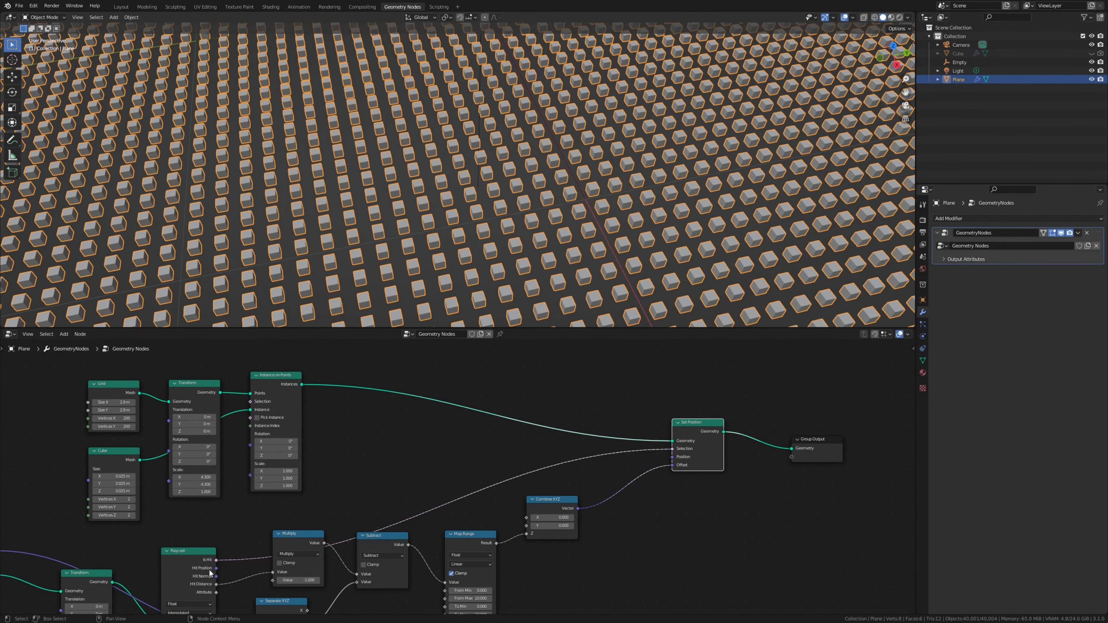
drag(216, 568, 673, 457)
middle_drag(567, 304, 568, 162)
scroll(568, 163, down, 5)
scroll(542, 248, up, 3)
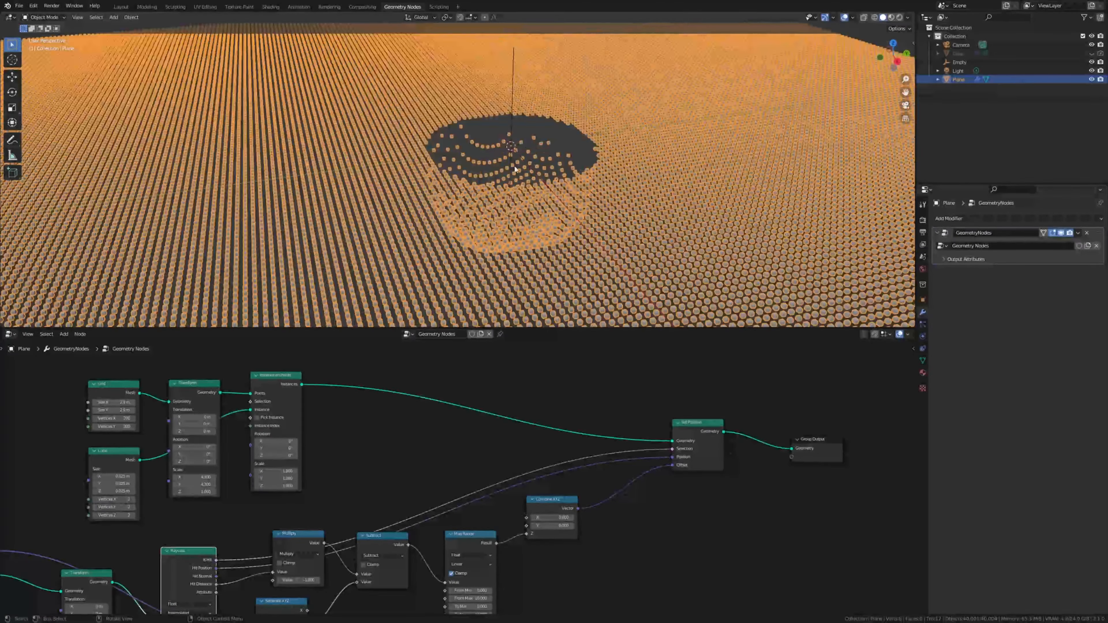
middle_drag(591, 185, 520, 201)
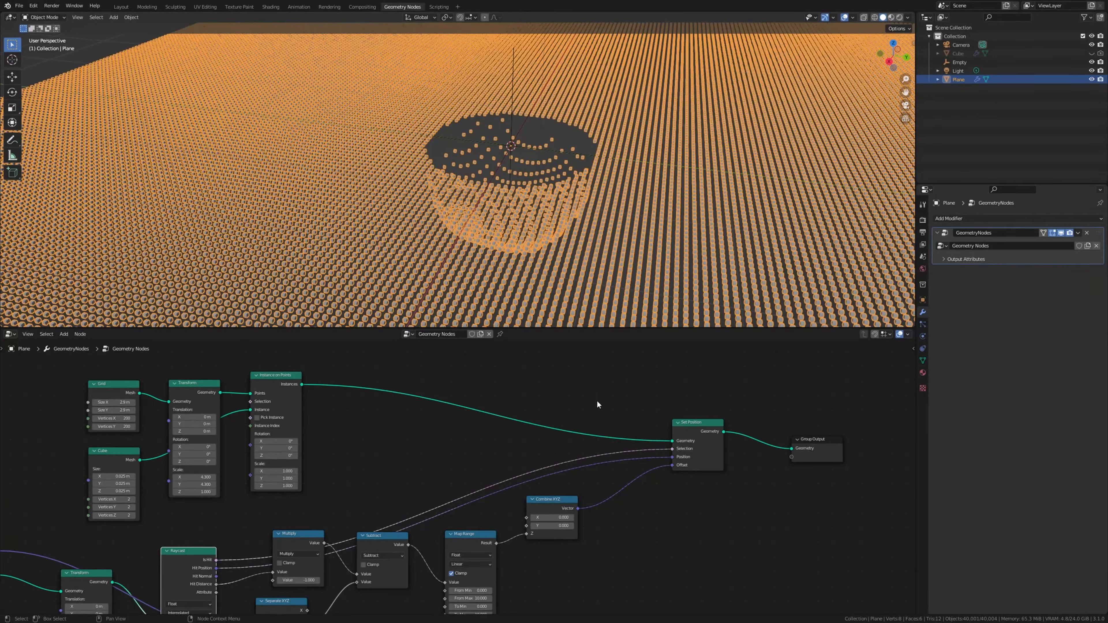
Step: Add a Set Material node on the link between Set Position and Group Output
middle_drag(692, 416, 618, 405)
key(shift+a)
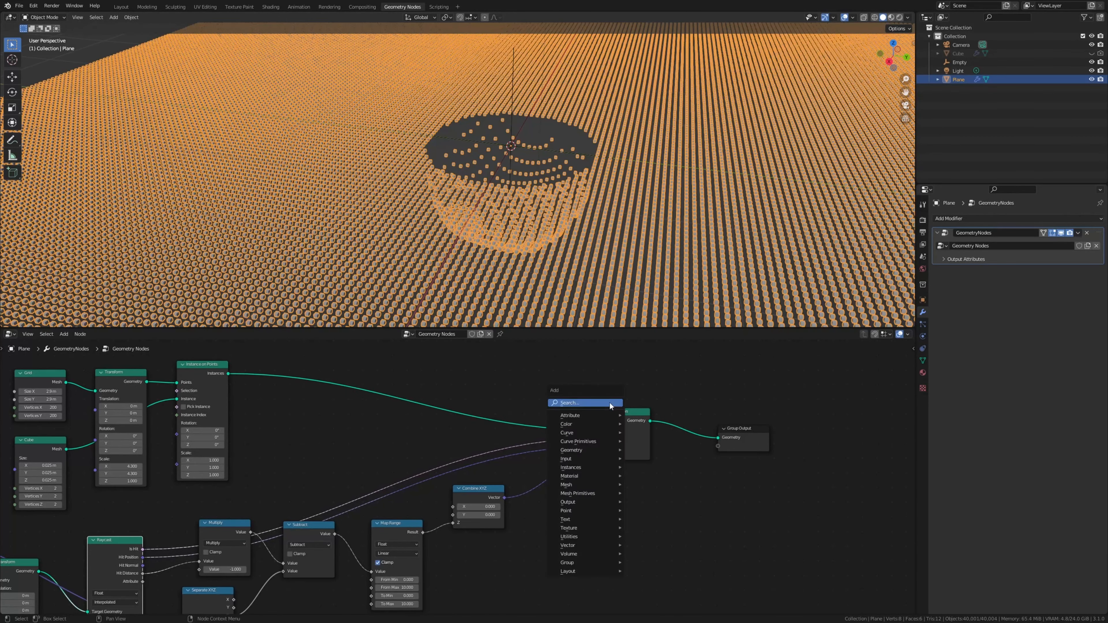
click(609, 402)
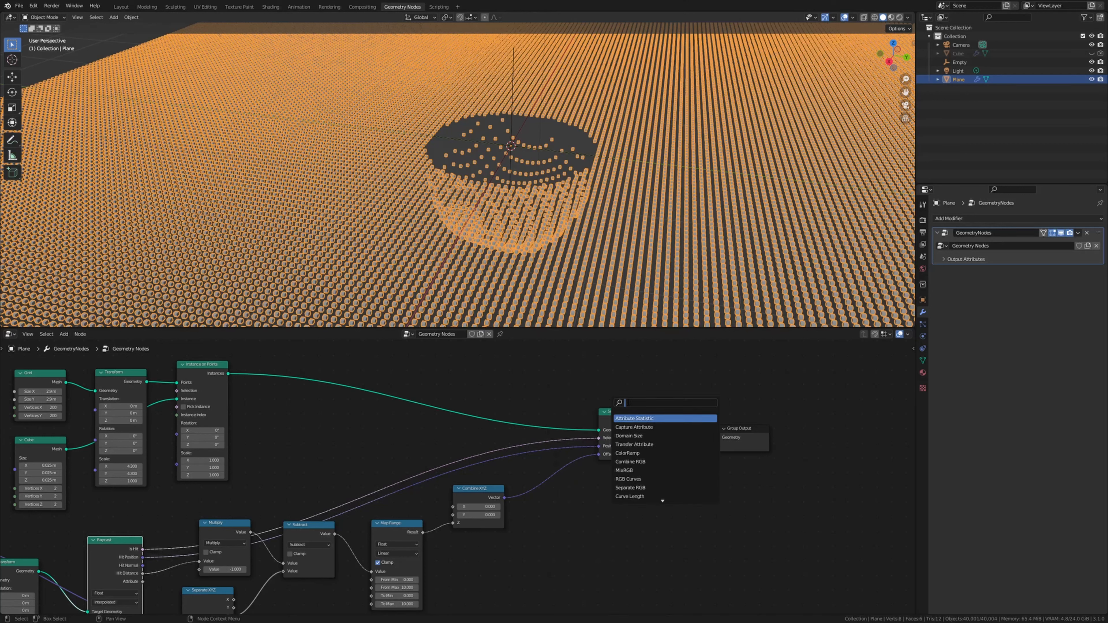
text(s)
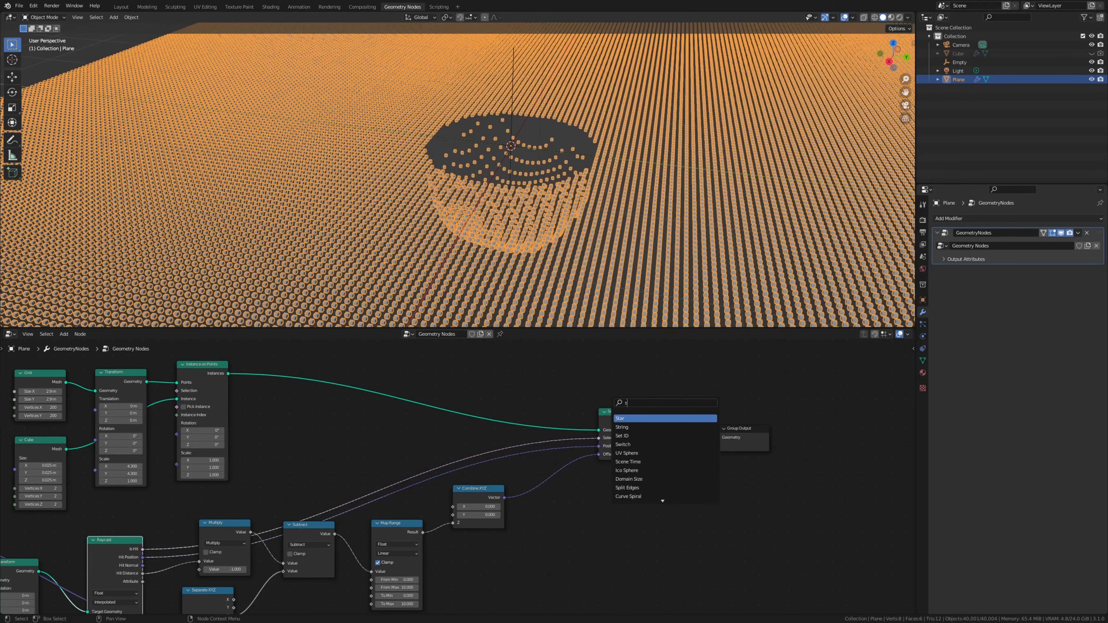
text(et m)
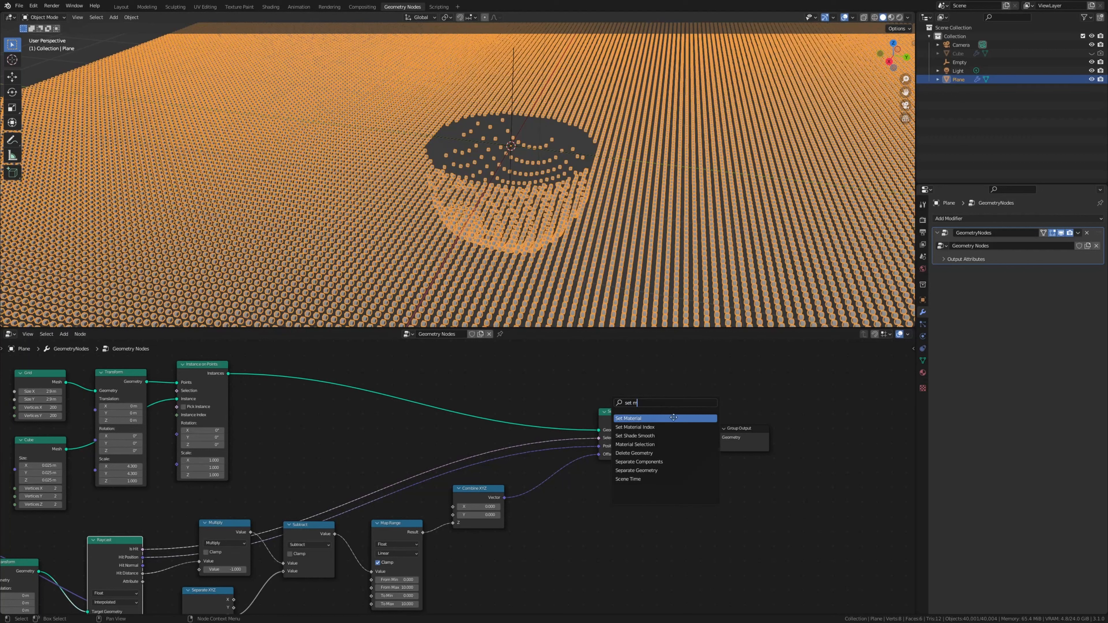
click(673, 418)
click(715, 430)
Step: Create a new material for the plane and assign it in the Set Material node
click(923, 371)
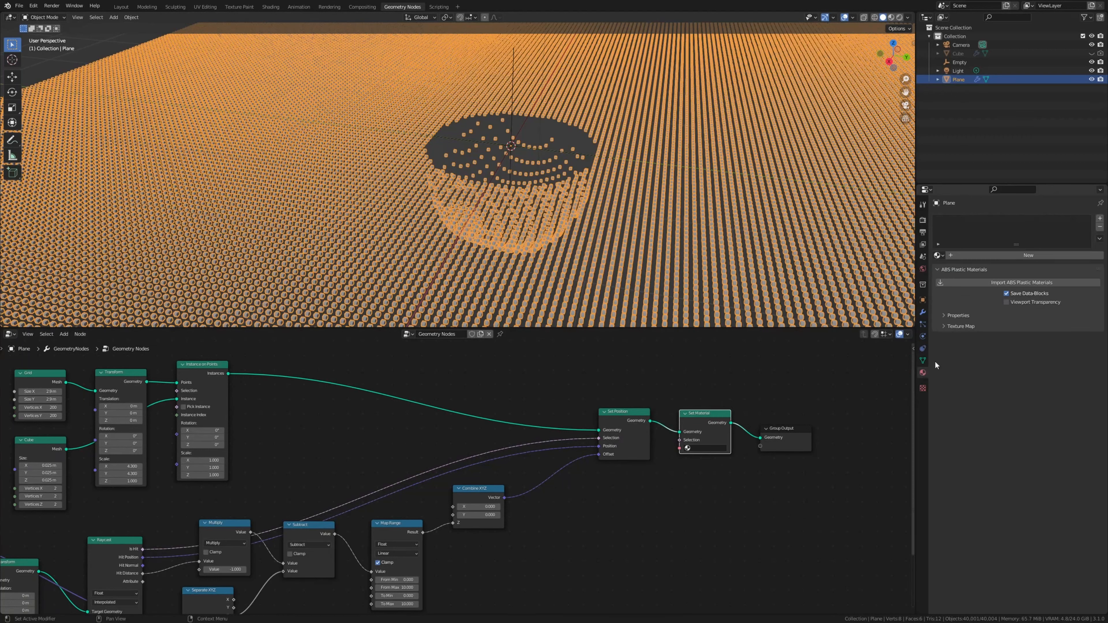
click(999, 253)
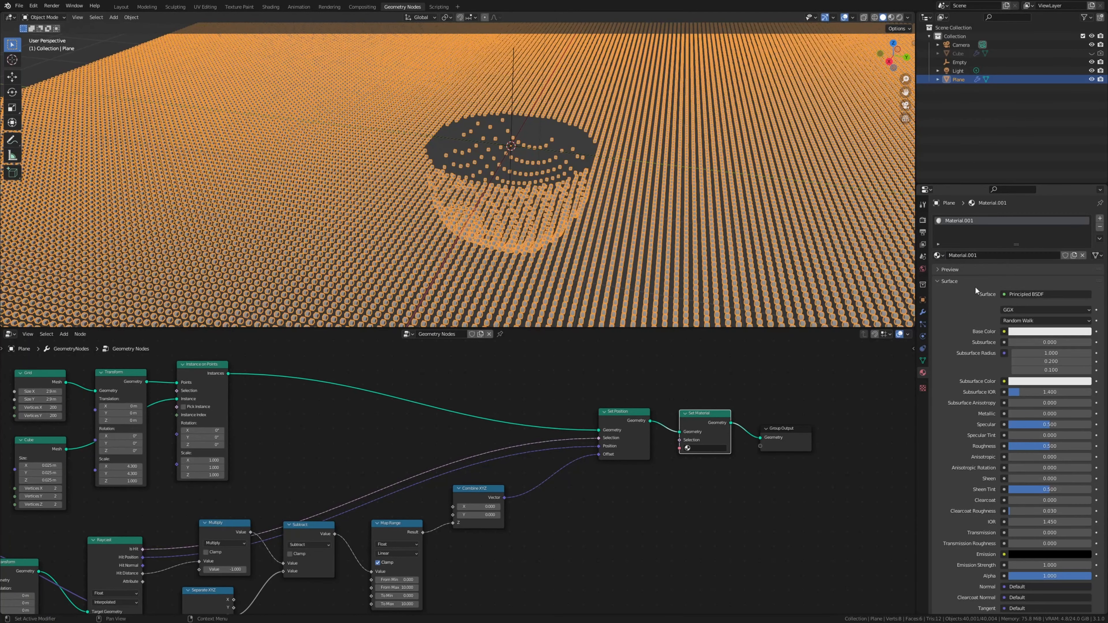
click(711, 450)
click(707, 466)
scroll(707, 454, up, 2)
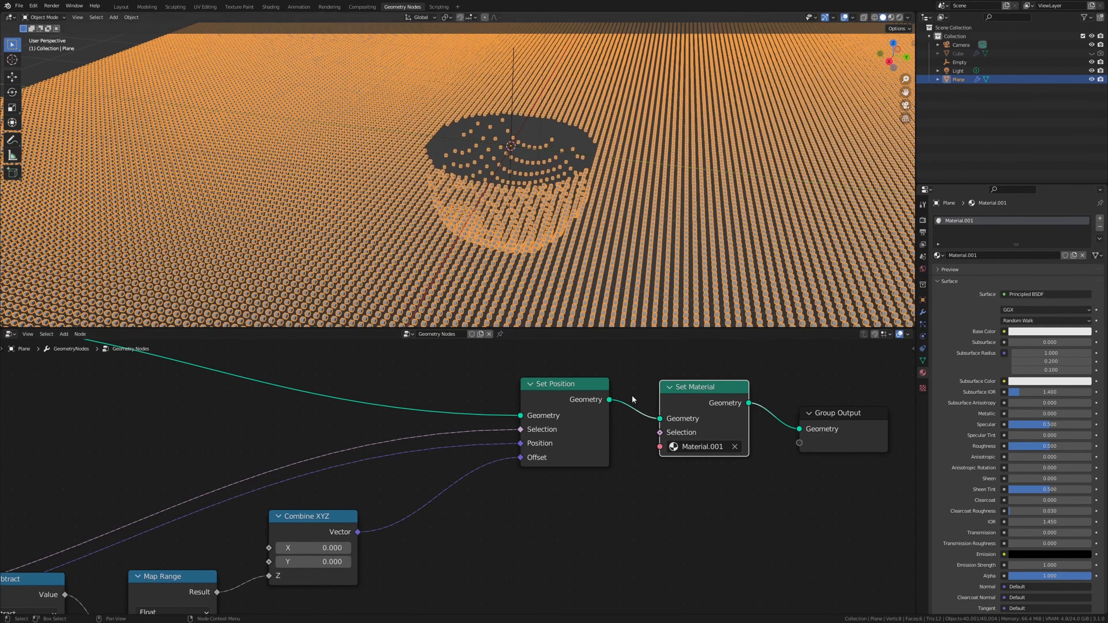
Step: Switch to the Layout workspace and select the Empty
click(121, 7)
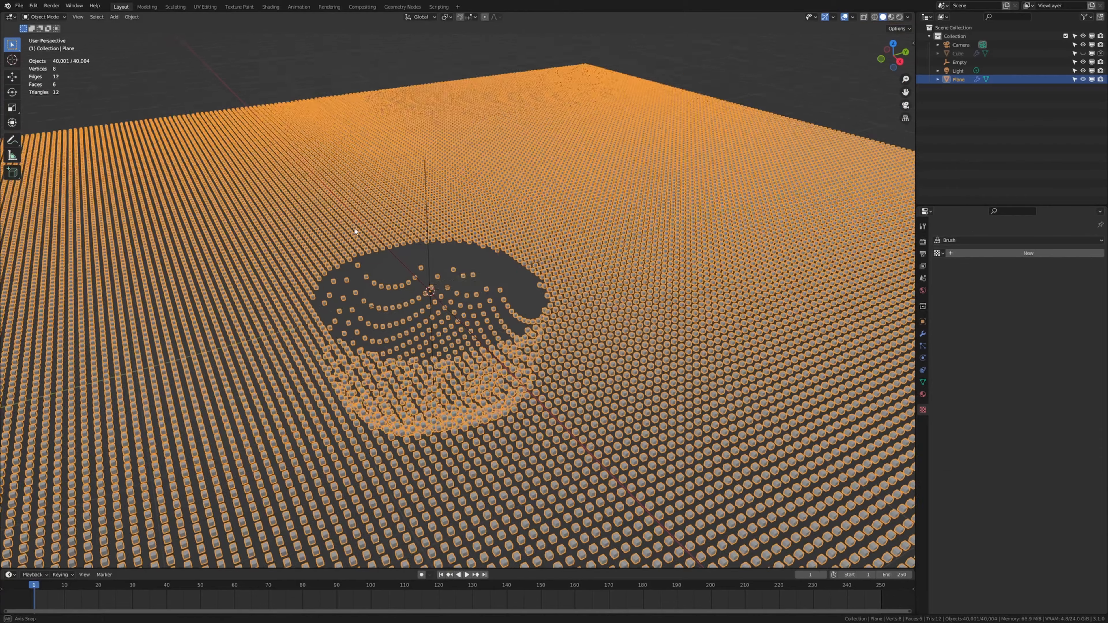
middle_drag(355, 228, 371, 251)
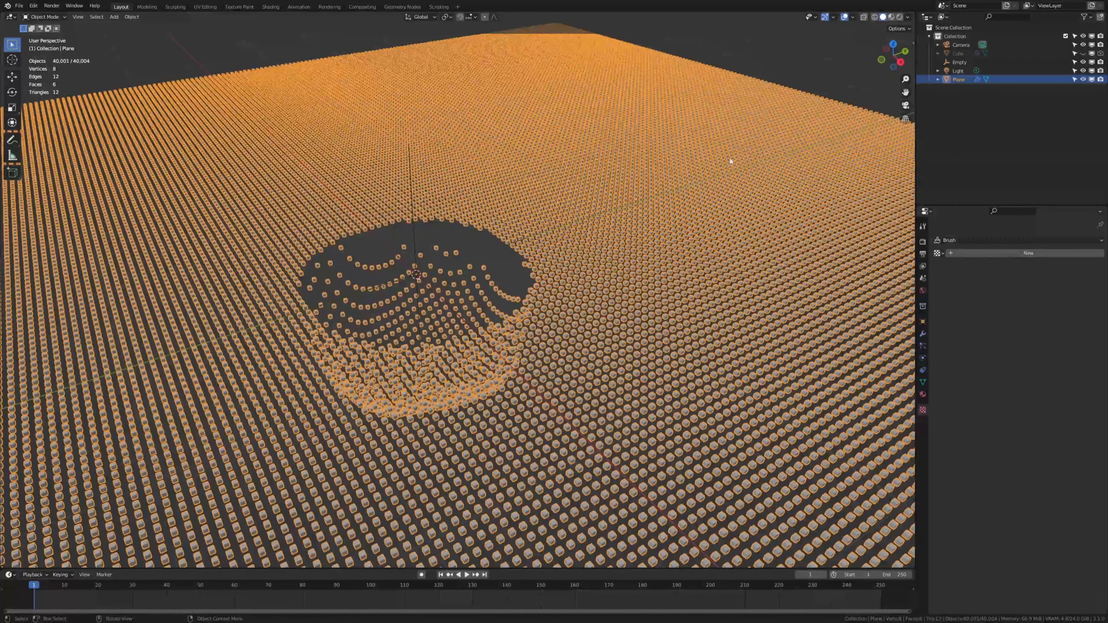
click(957, 61)
scroll(532, 272, down, 3)
scroll(510, 274, up, 2)
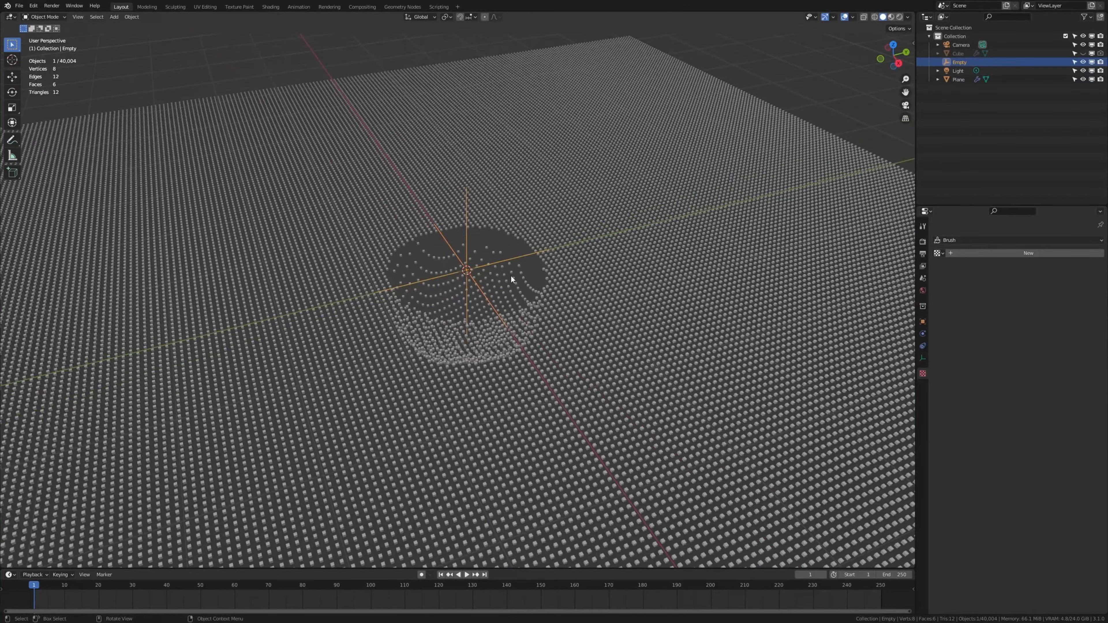
key(g)
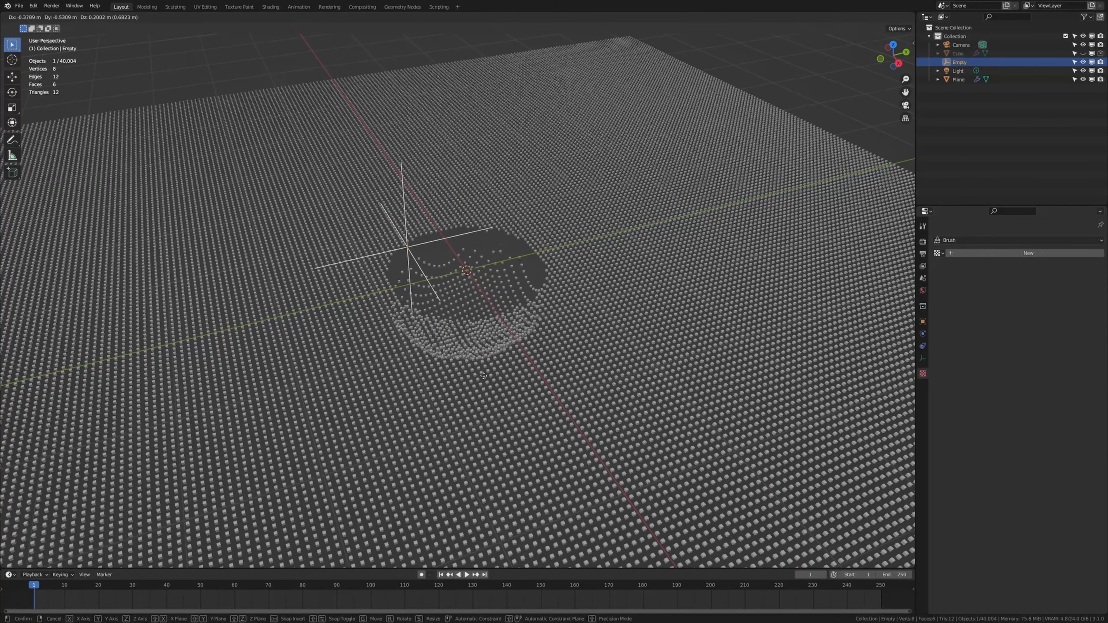
key(Escape)
middle_drag(402, 349, 450, 366)
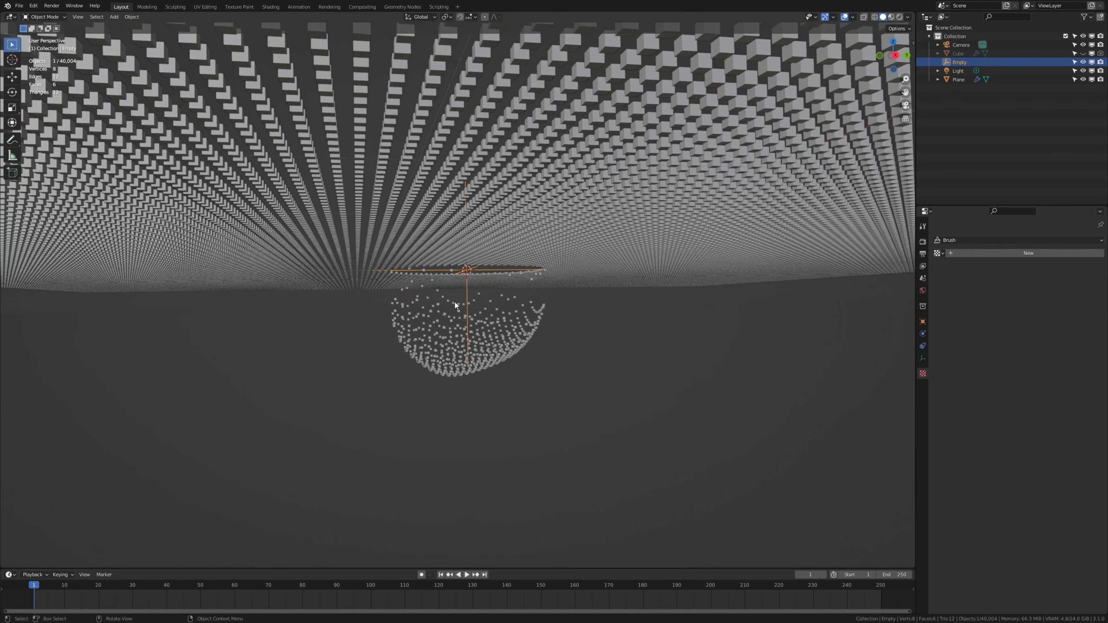
Step: Rotate the plane carrying the cube grid 180° about the global X axis and deselect it
middle_drag(601, 263, 633, 297)
click(633, 291)
key(r)
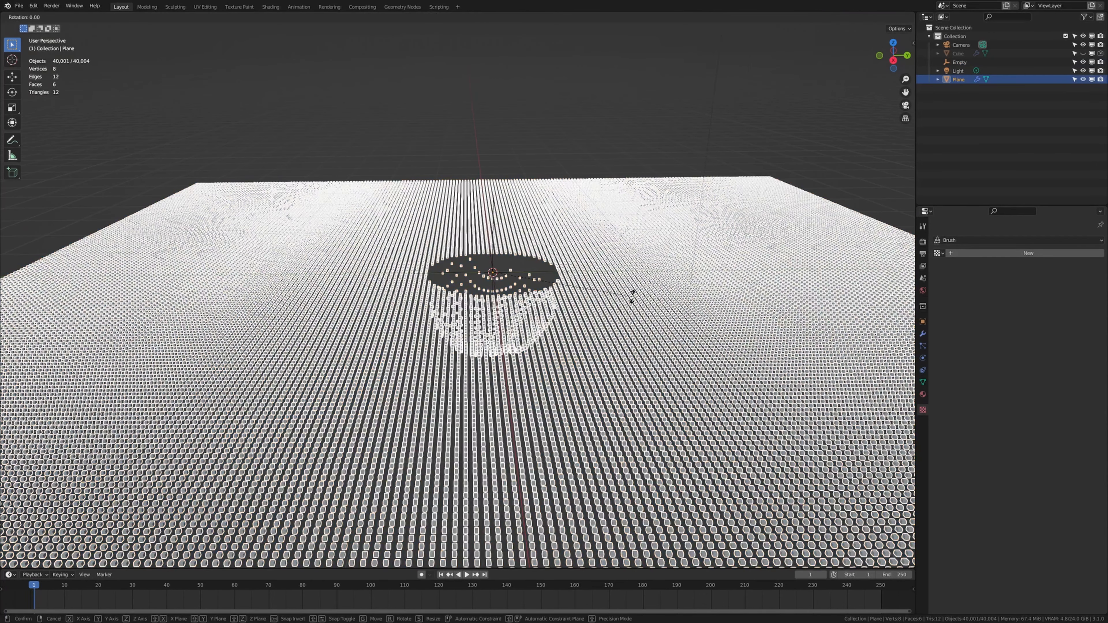
key(x)
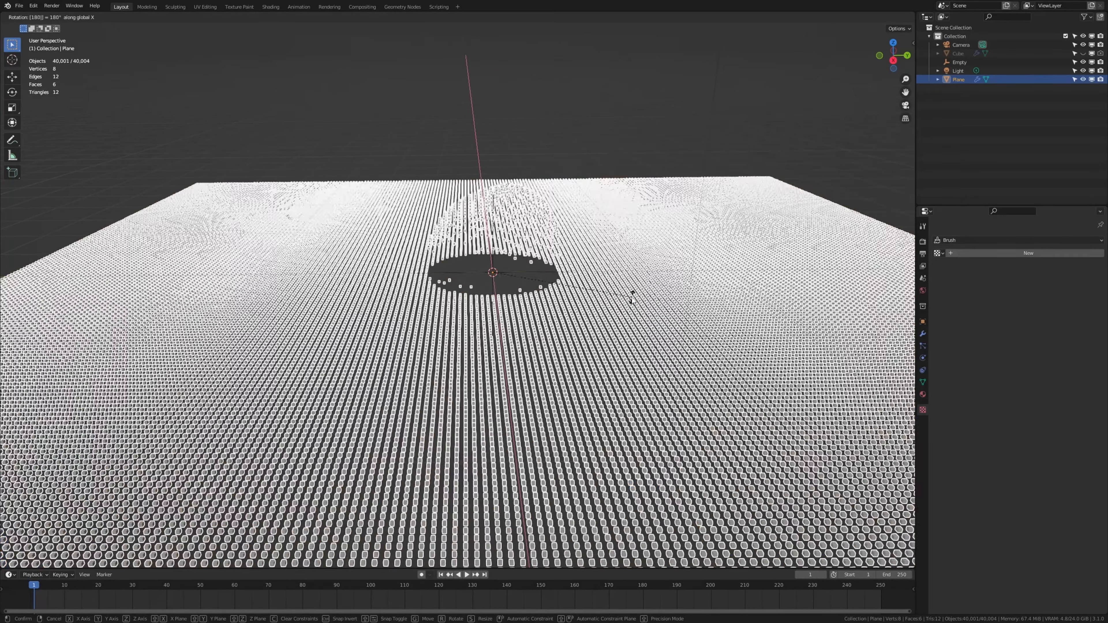
click(633, 298)
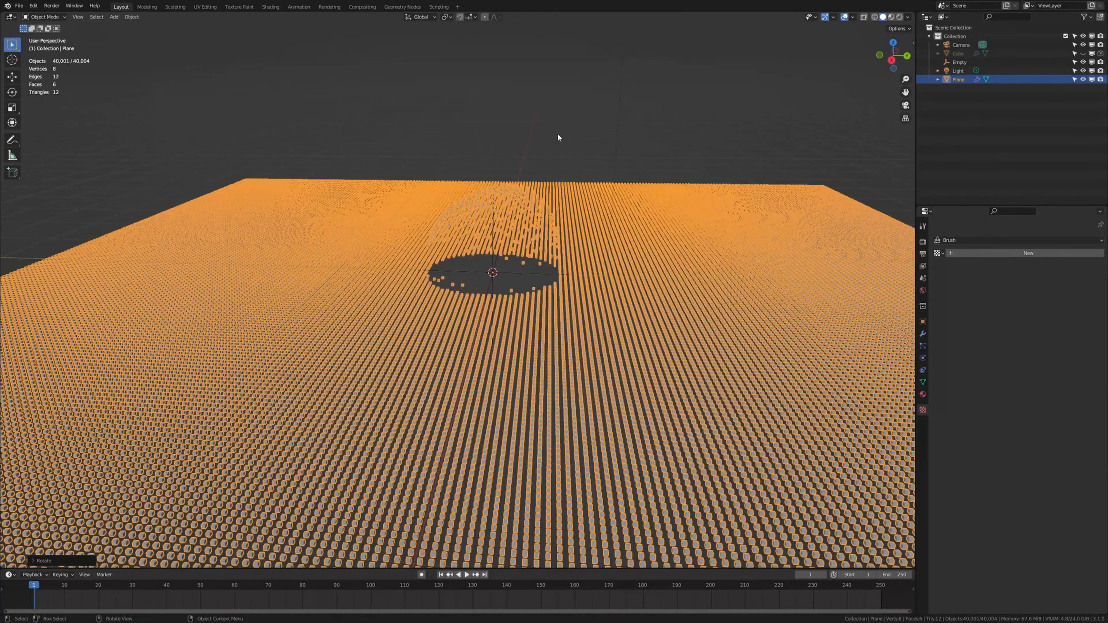
click(558, 134)
middle_drag(532, 199, 550, 244)
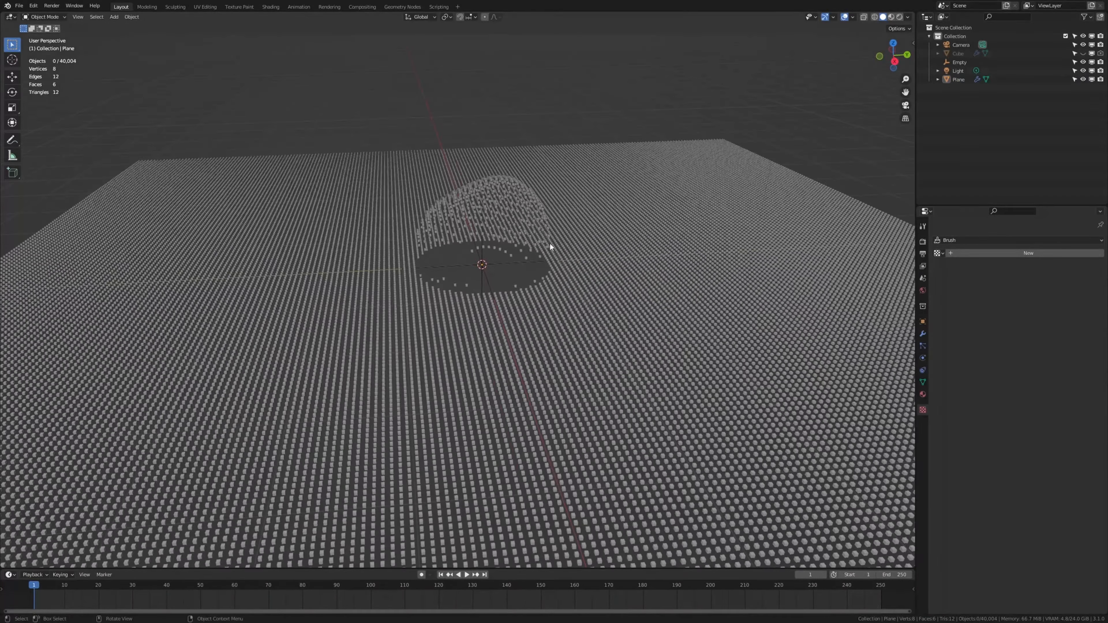
Step: Select the Empty, then enlarge the timeline area and change it to a Graph Editor
click(509, 268)
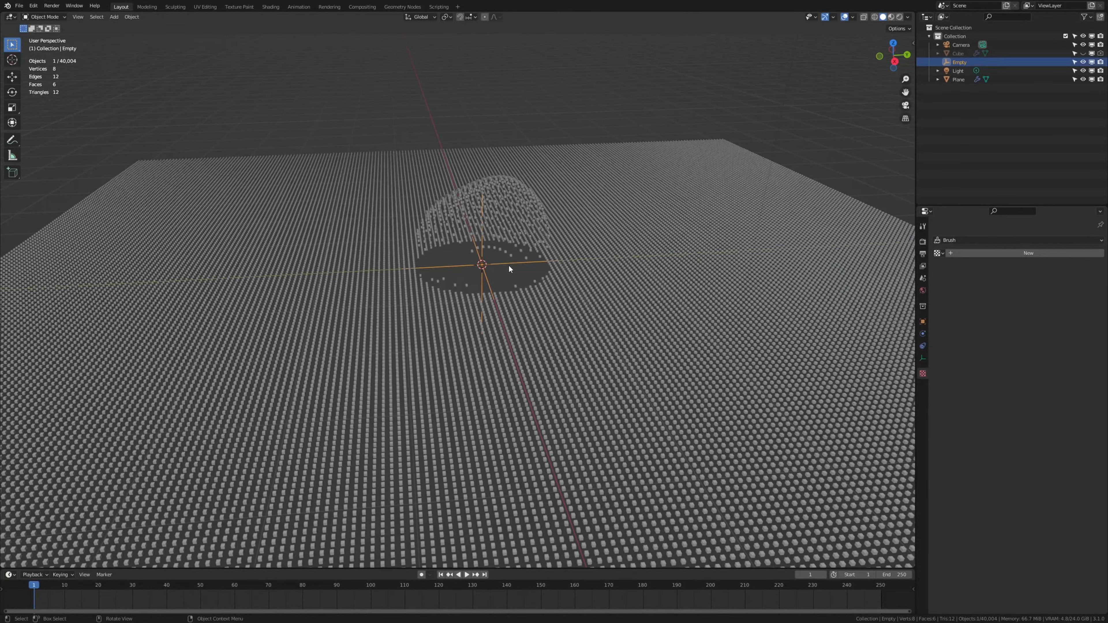
drag(168, 567, 205, 468)
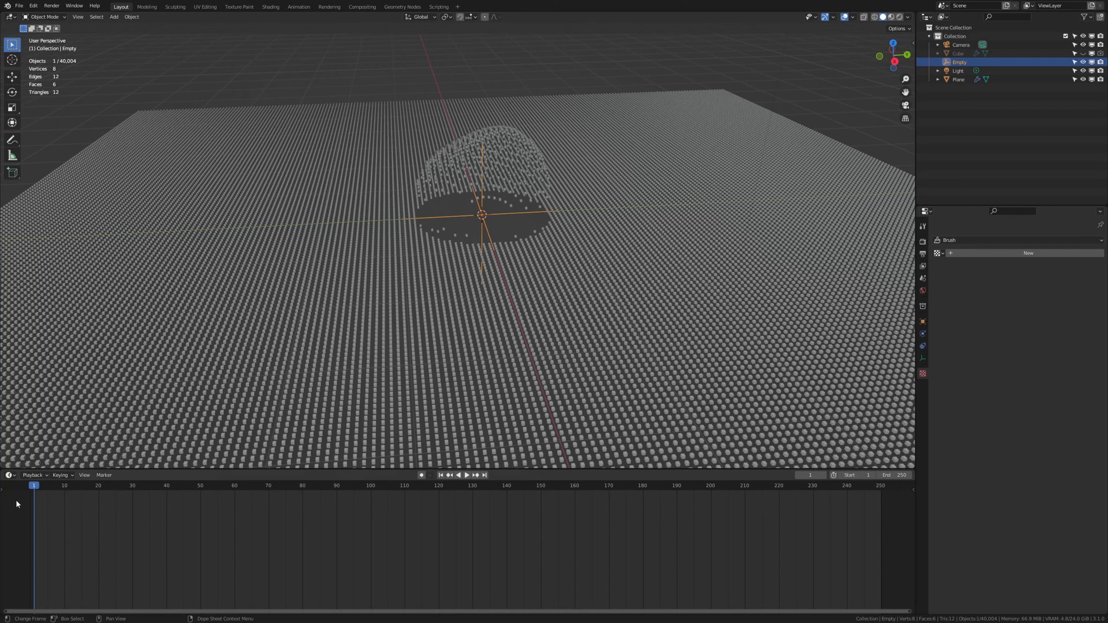
click(9, 475)
click(10, 475)
click(10, 474)
click(113, 518)
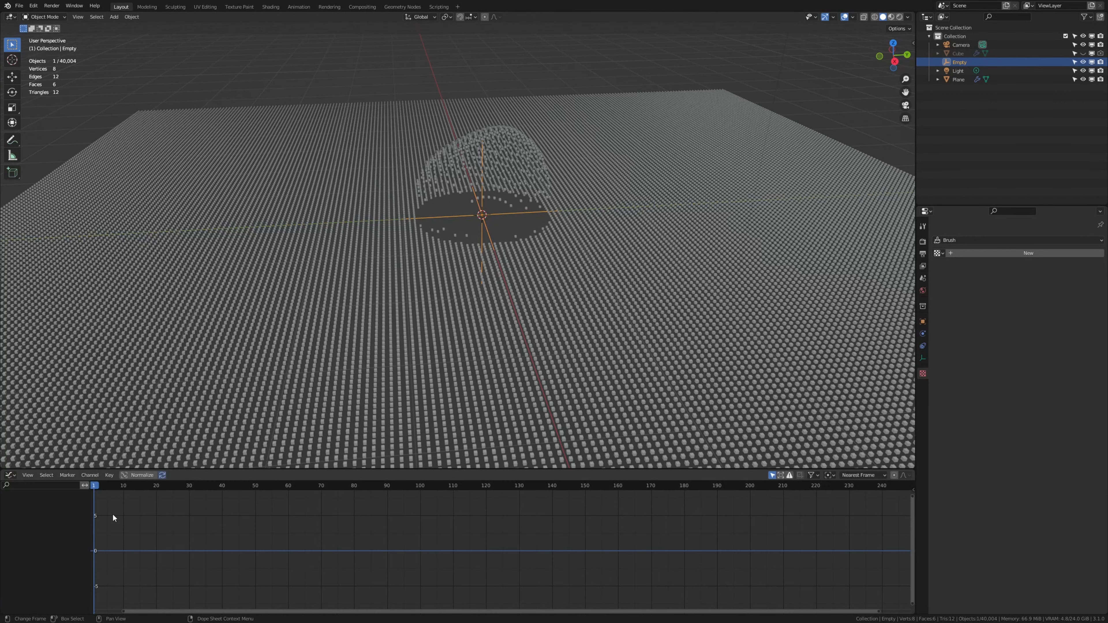
Step: Insert a scale keyframe on the Empty at frame 1 and expand its transform channels
middle_drag(632, 183, 647, 83)
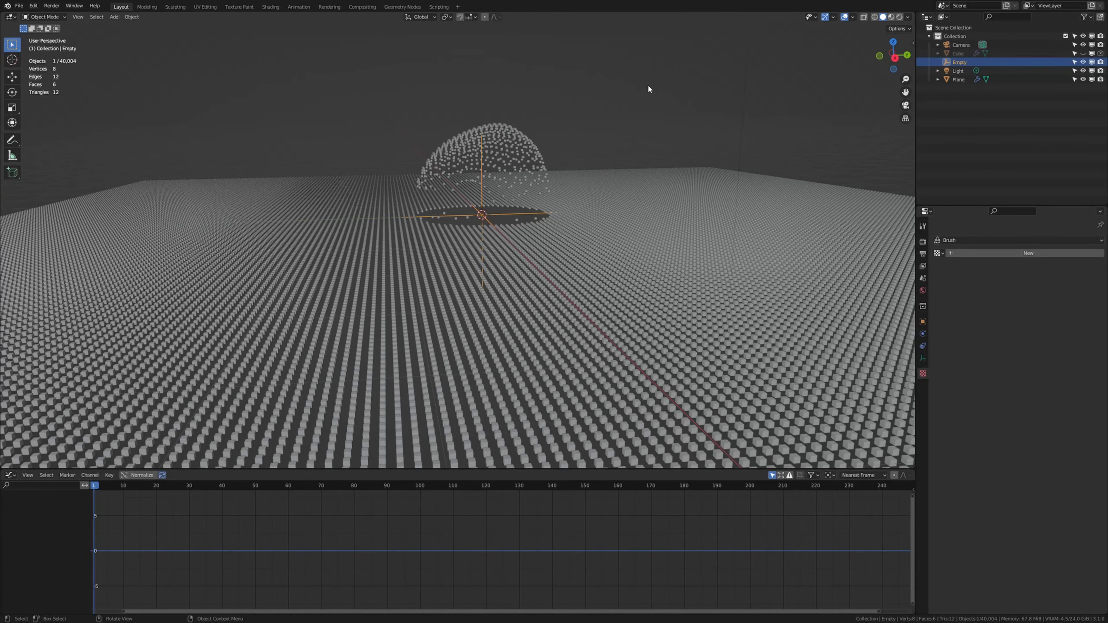
key(i)
click(649, 86)
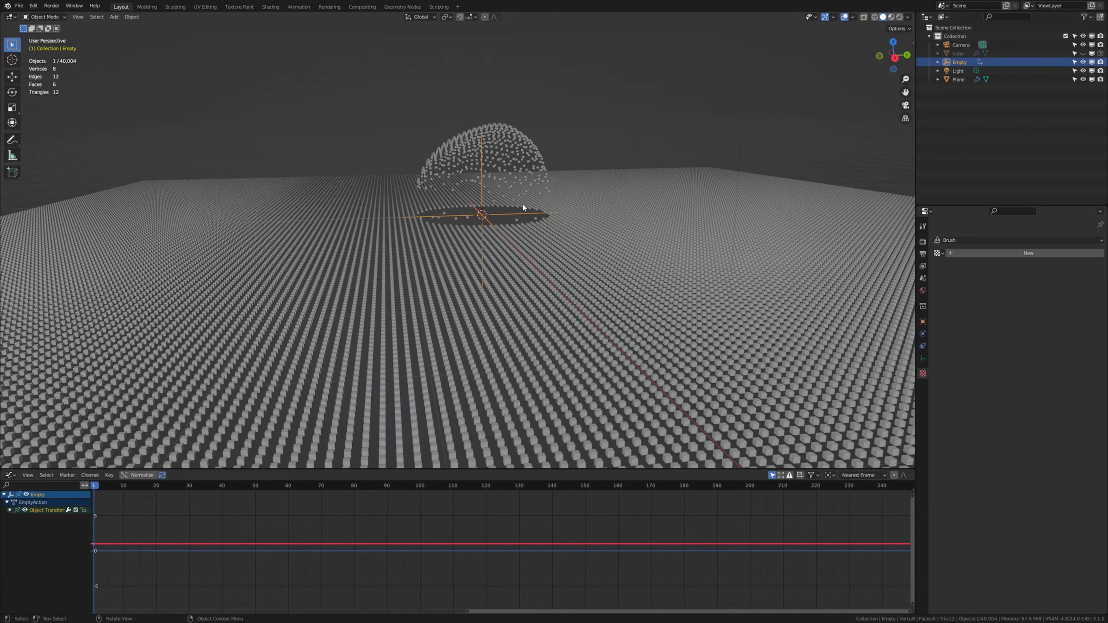
click(10, 510)
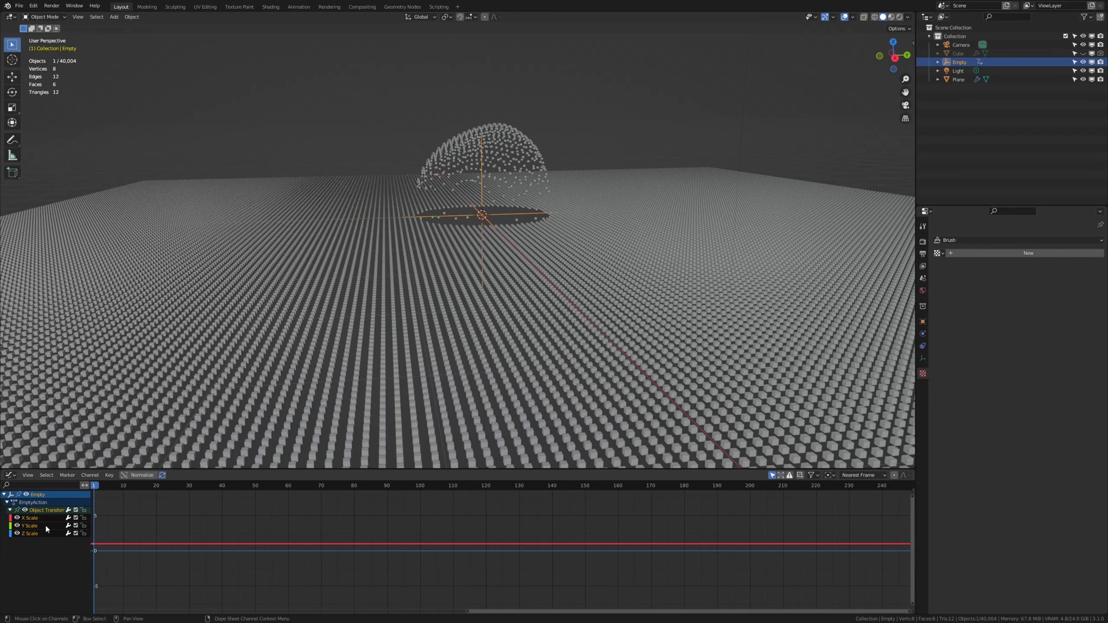
Step: Bake the sound file "Symphony No. 5 (by Beethoven) - Beethoven.mp3" to the Empty's X, Y and Z scale F-curves
click(113, 475)
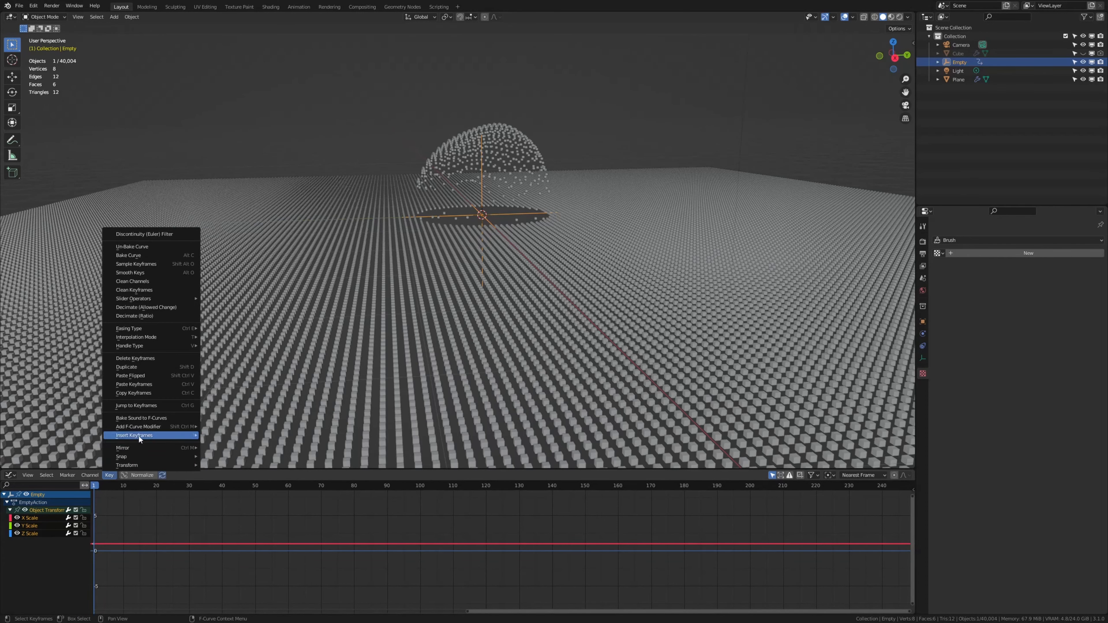
click(164, 418)
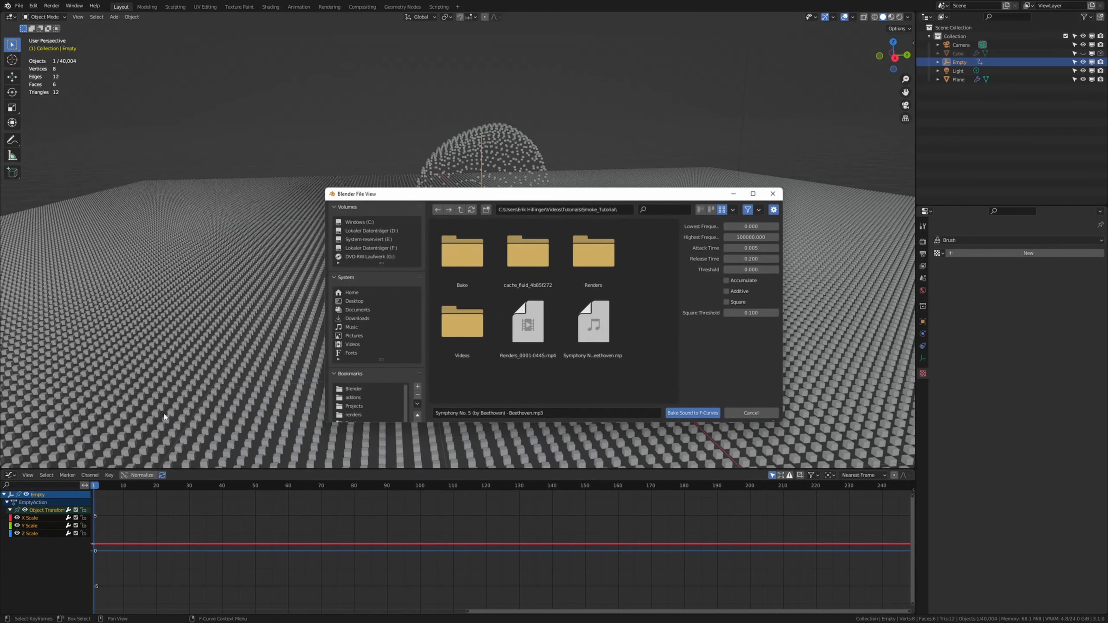
click(612, 336)
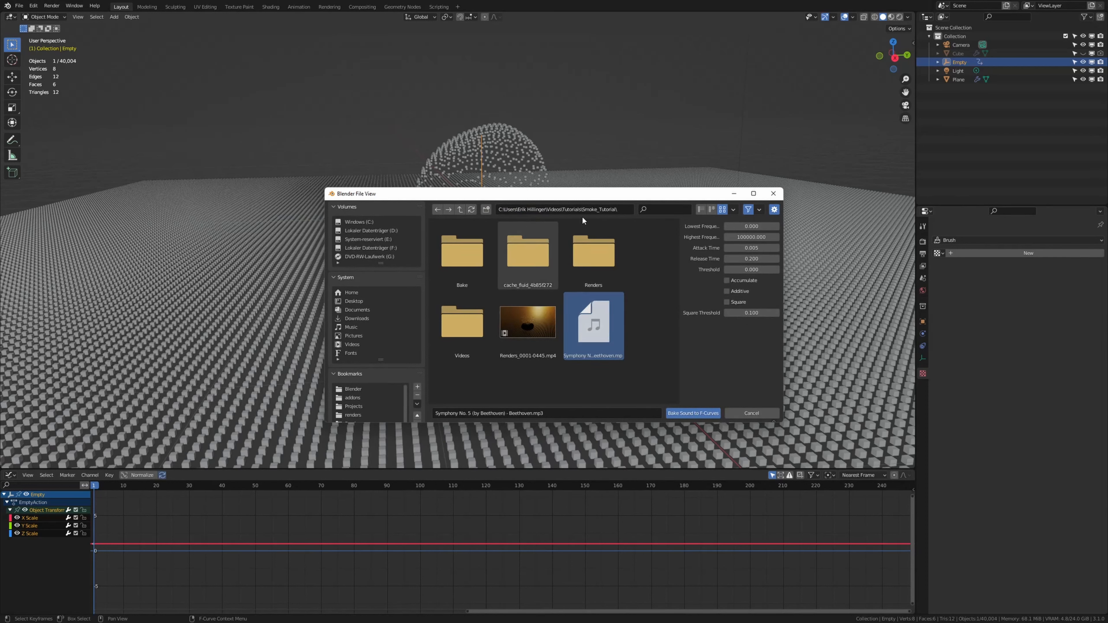
double_click(604, 331)
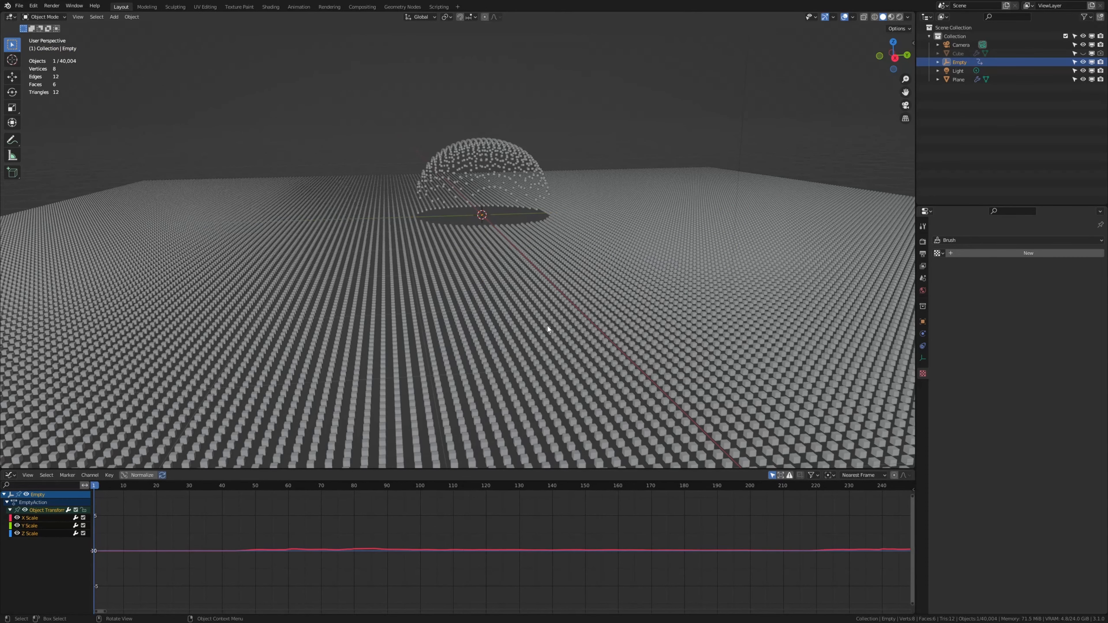
Step: Play the animation to check how the cubes react to the baked sound, then return to frame 1
key(space)
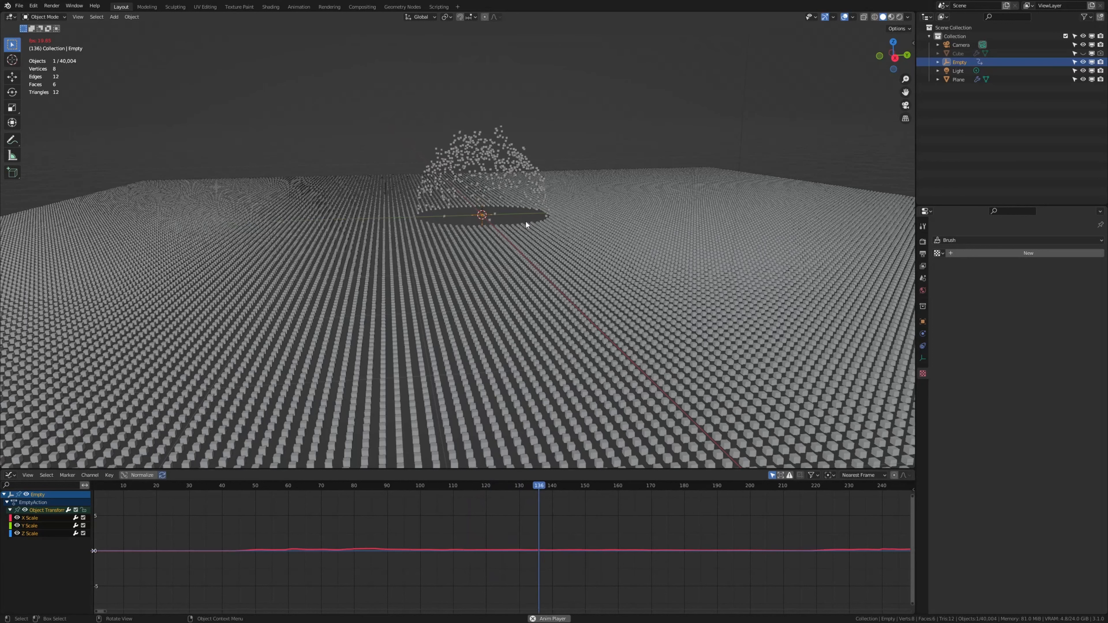
key(space)
drag(570, 486, 93, 486)
key(Right)
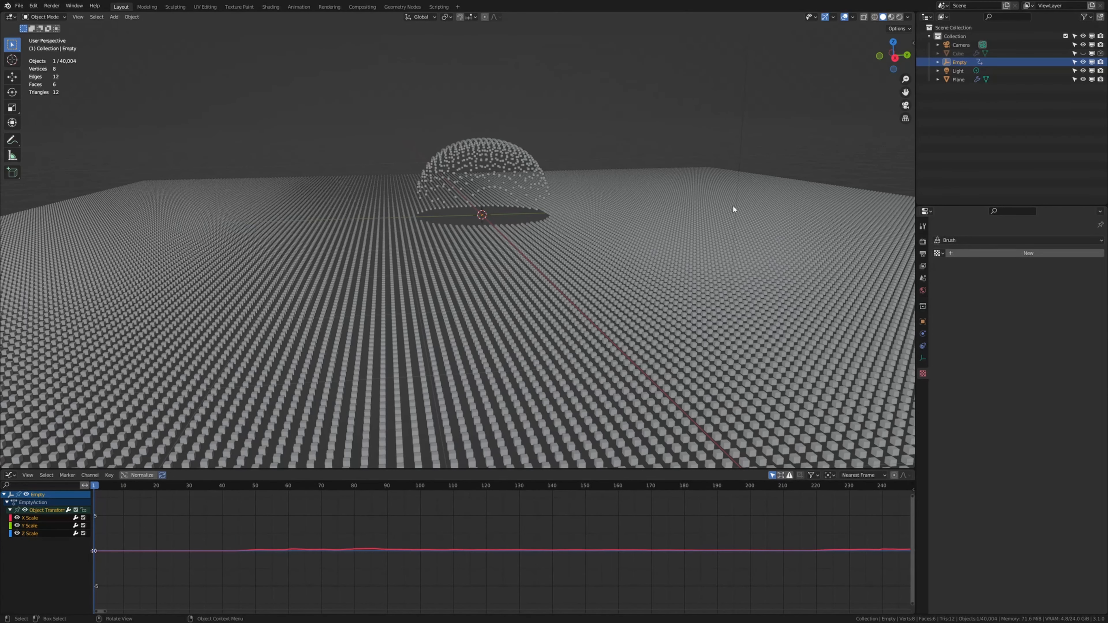
Step: Add a Video Editing workspace and insert the Beethoven Symphony No. 5 MP3 as a sound strip on channel 1 at frame 1
click(457, 7)
mouse_move(445, 59)
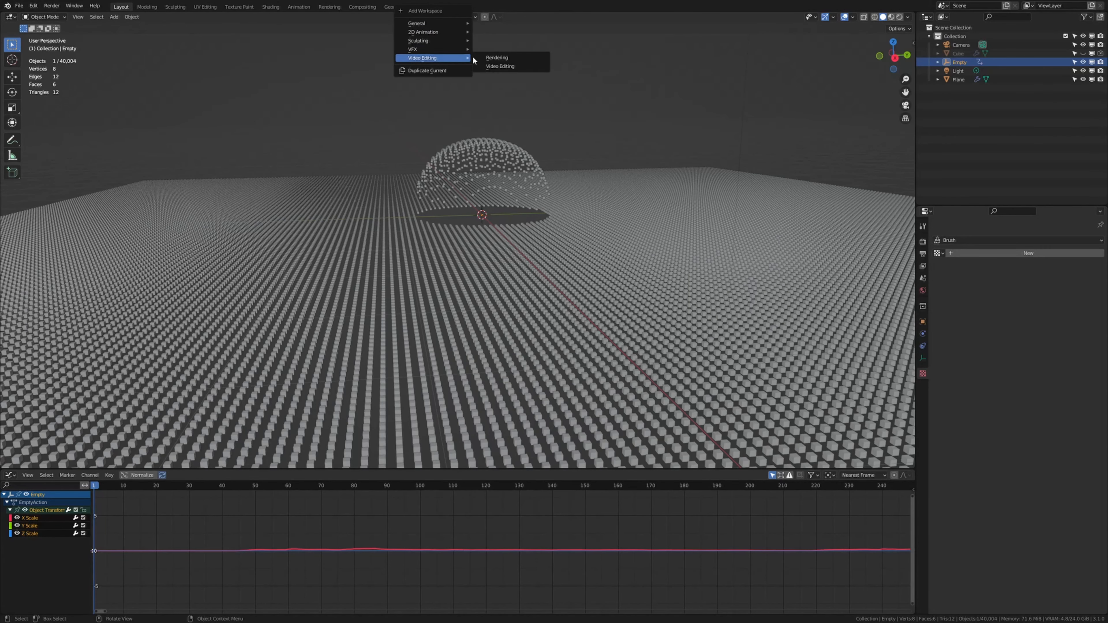
click(510, 66)
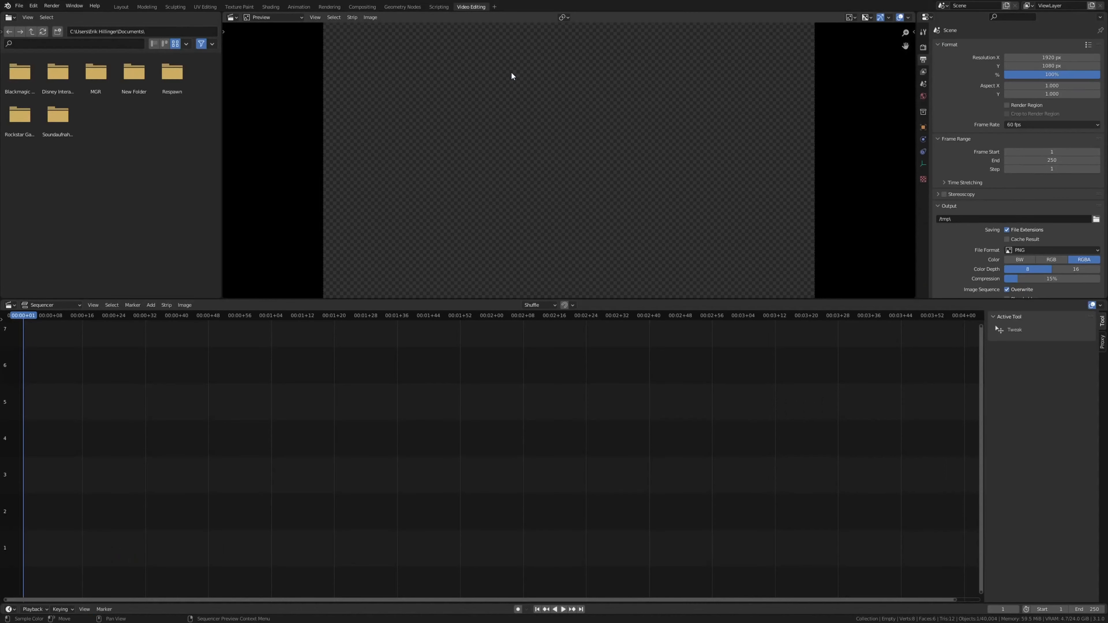
key(shift+a)
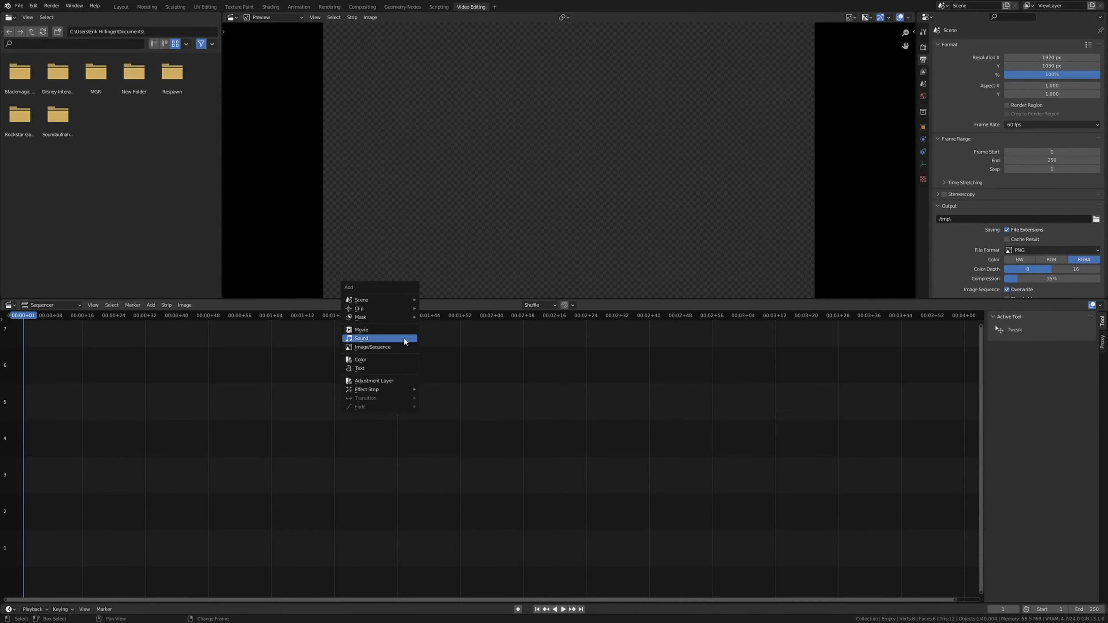
click(404, 342)
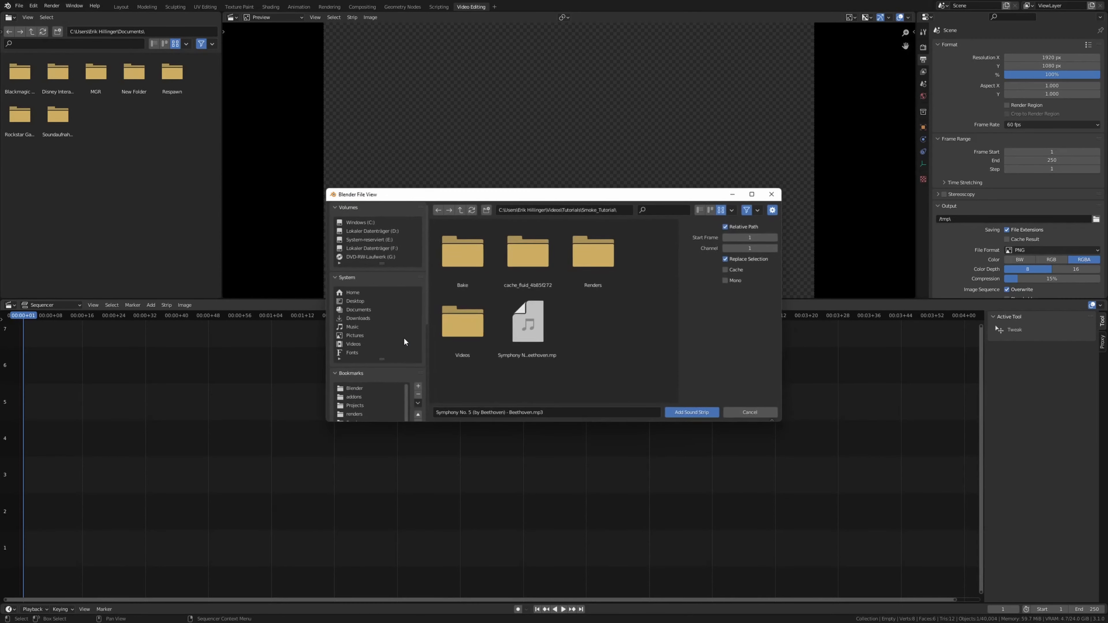
double_click(540, 332)
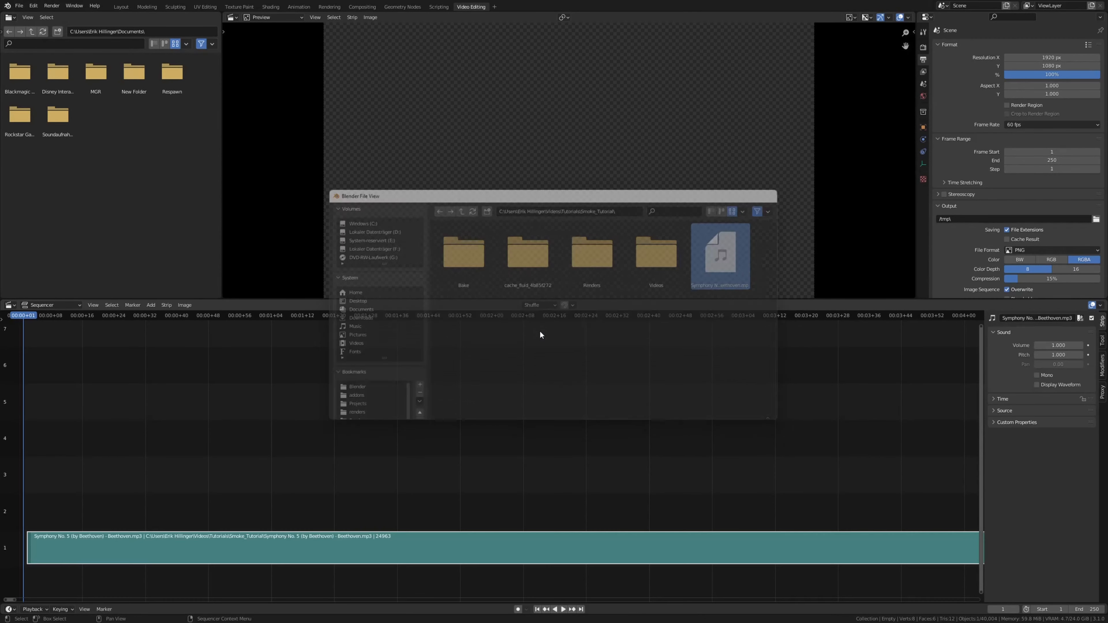
Step: Return to the Layout workspace and play the animation together with the sound strip
click(125, 7)
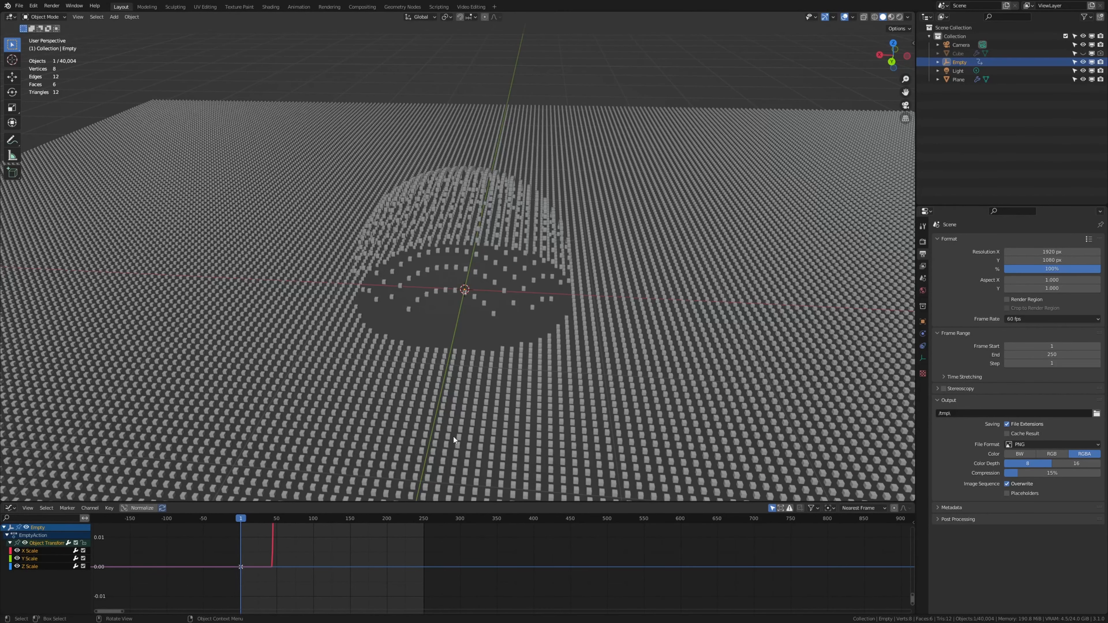
key(space)
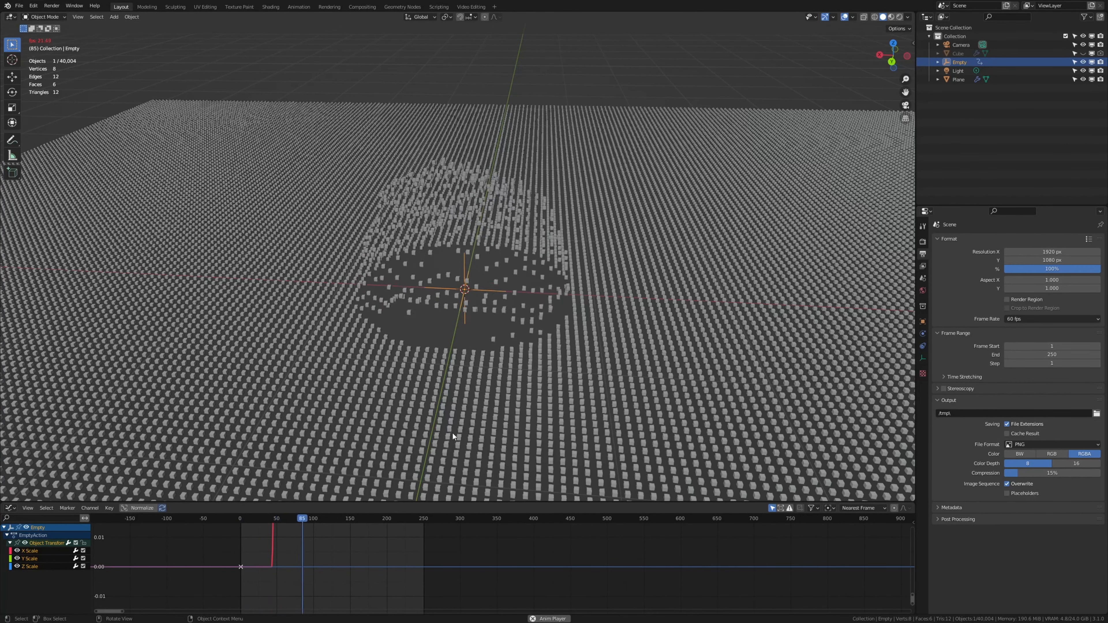
Step: Stop the playback and examine the Empty's baked scale curves along the whole length of the sound
key(space)
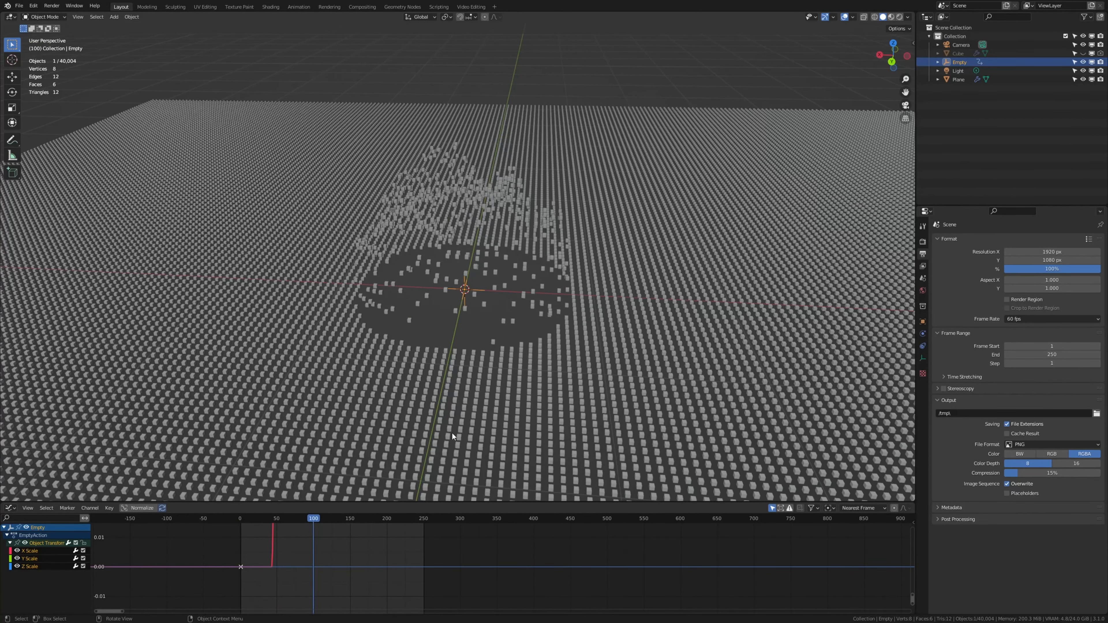
scroll(429, 539, up, 5)
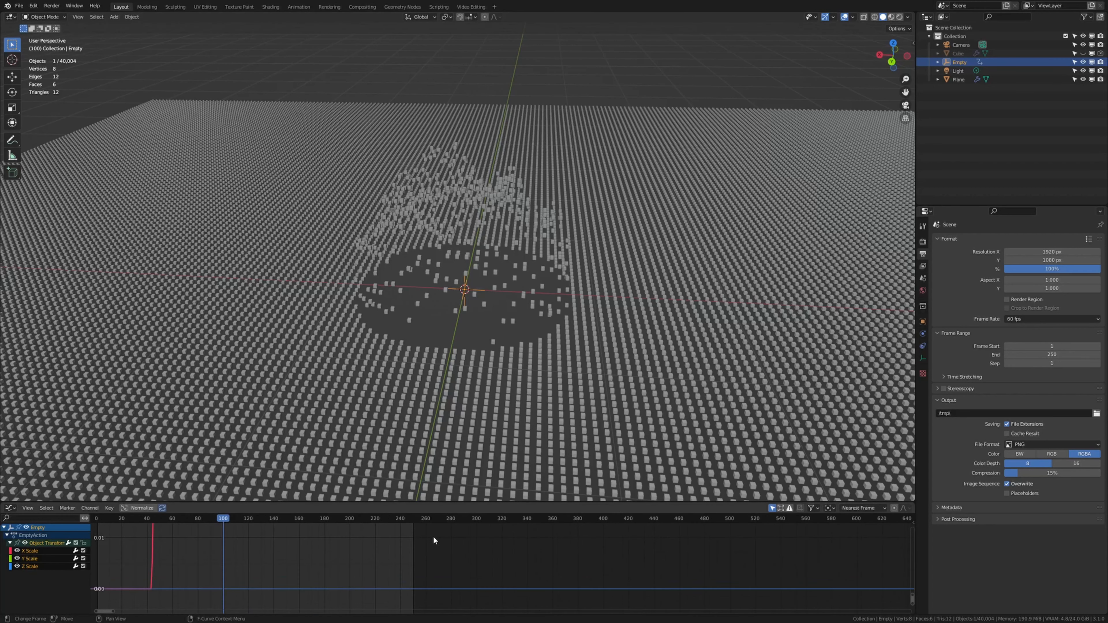
scroll(438, 532, up, 4)
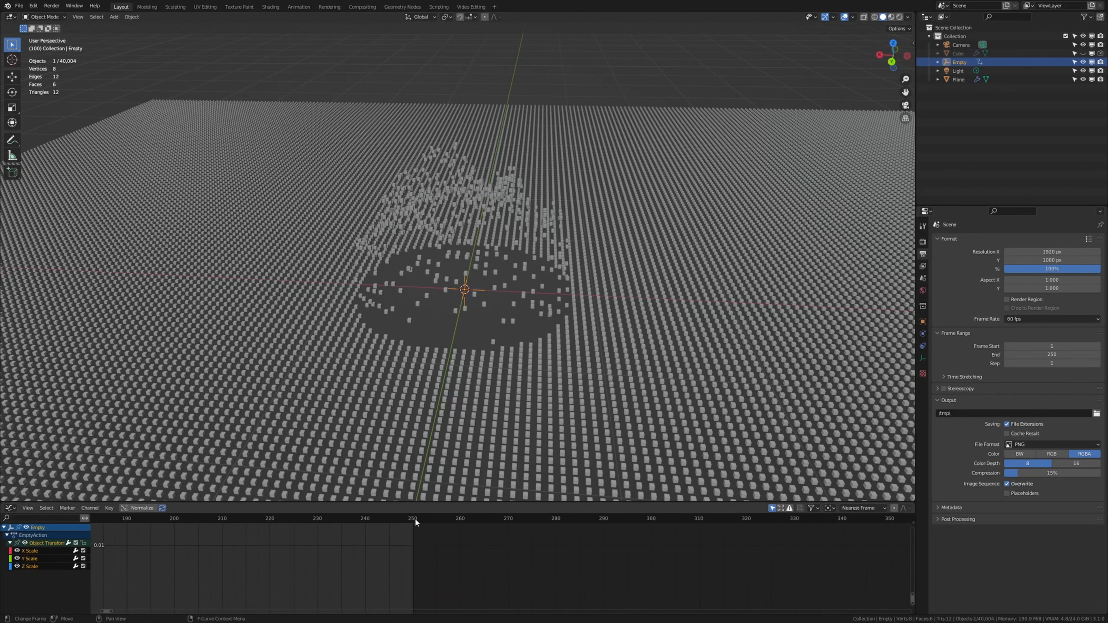
scroll(505, 536, down, 14)
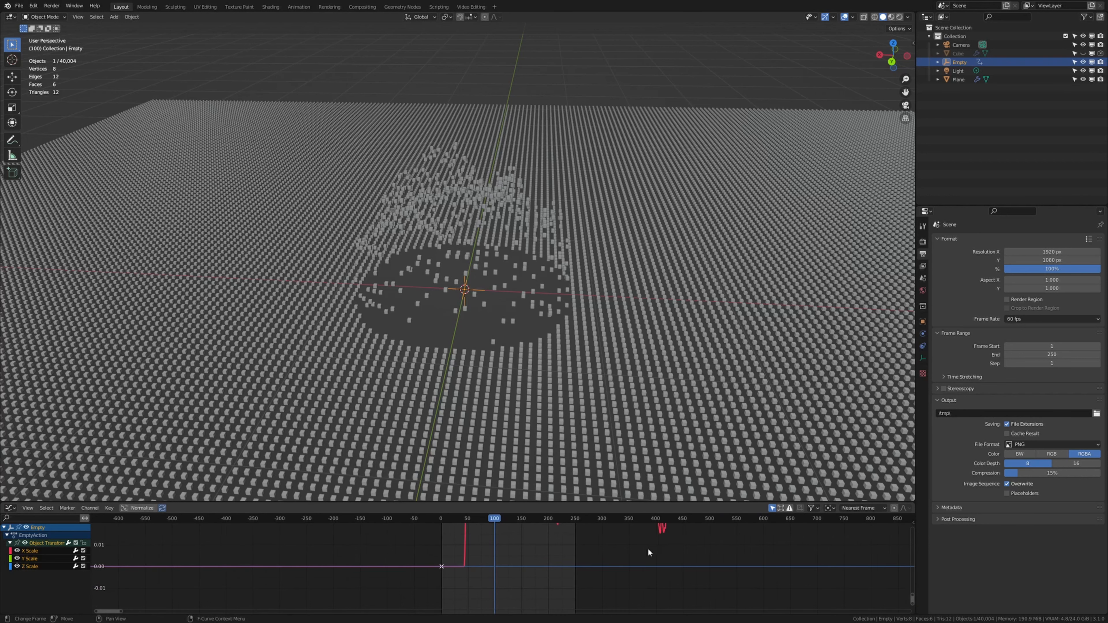
scroll(680, 547, down, 1)
middle_drag(675, 553, 410, 560)
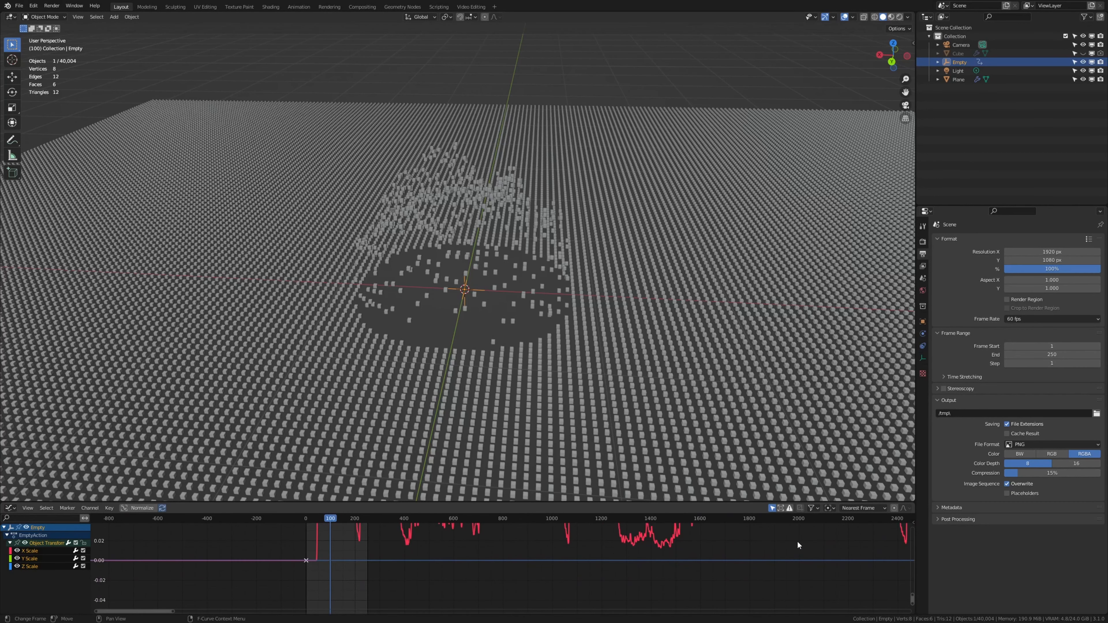
middle_drag(663, 551, 586, 550)
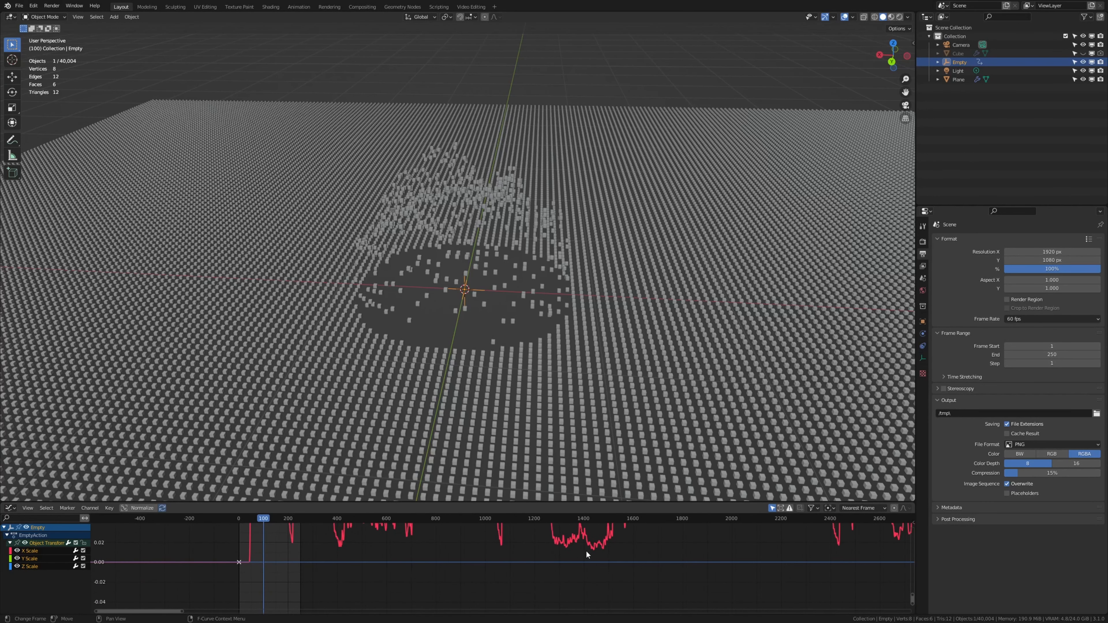
key(Home)
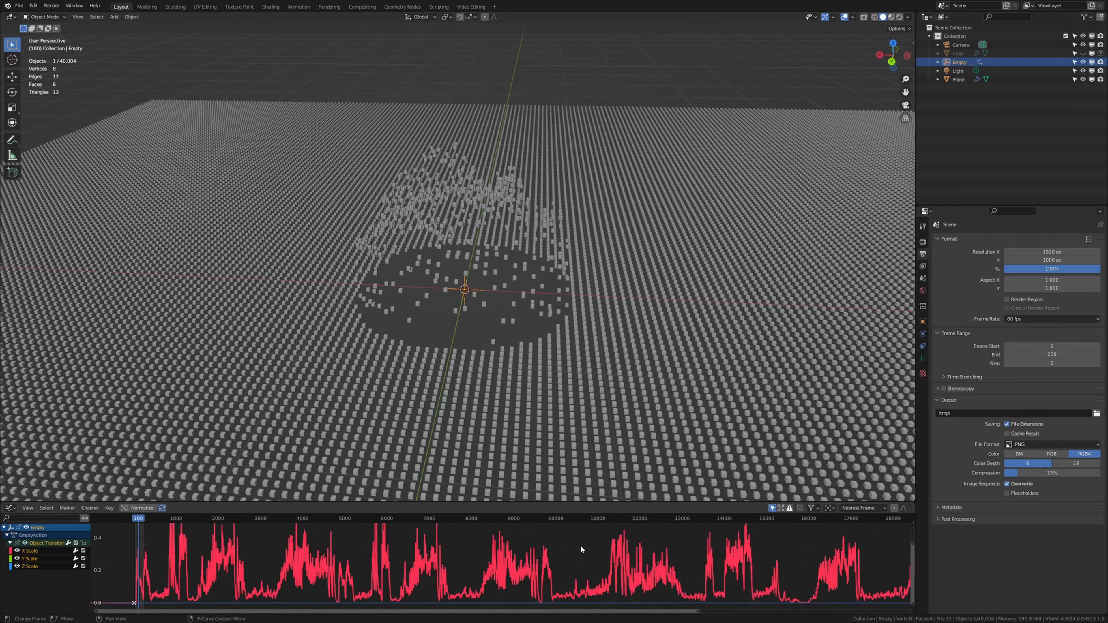
scroll(874, 611, up, 10)
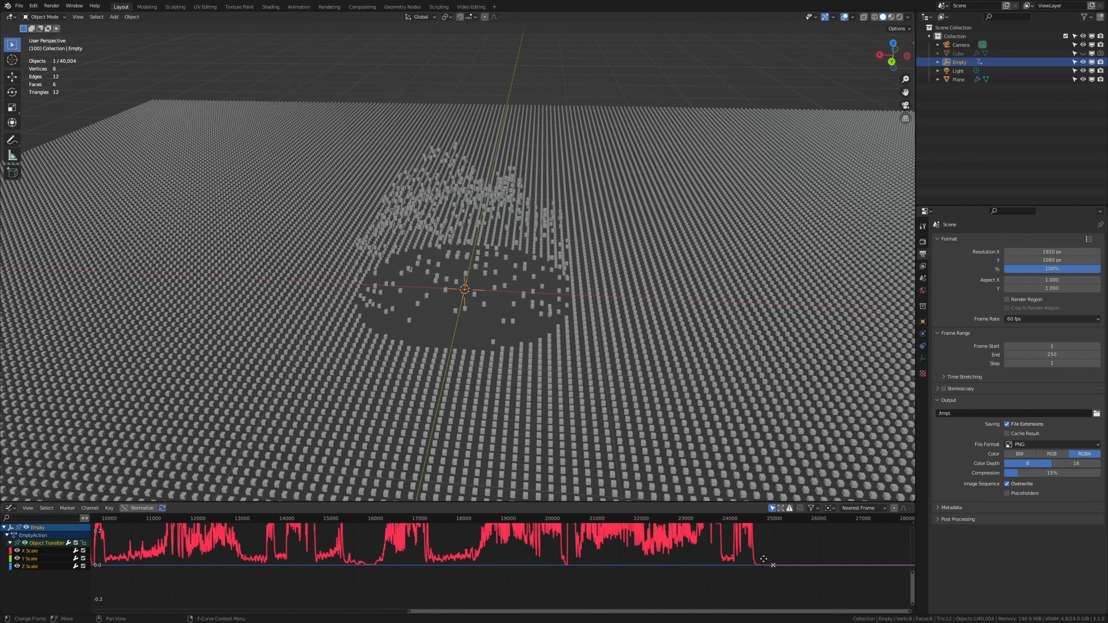
scroll(752, 566, up, 6)
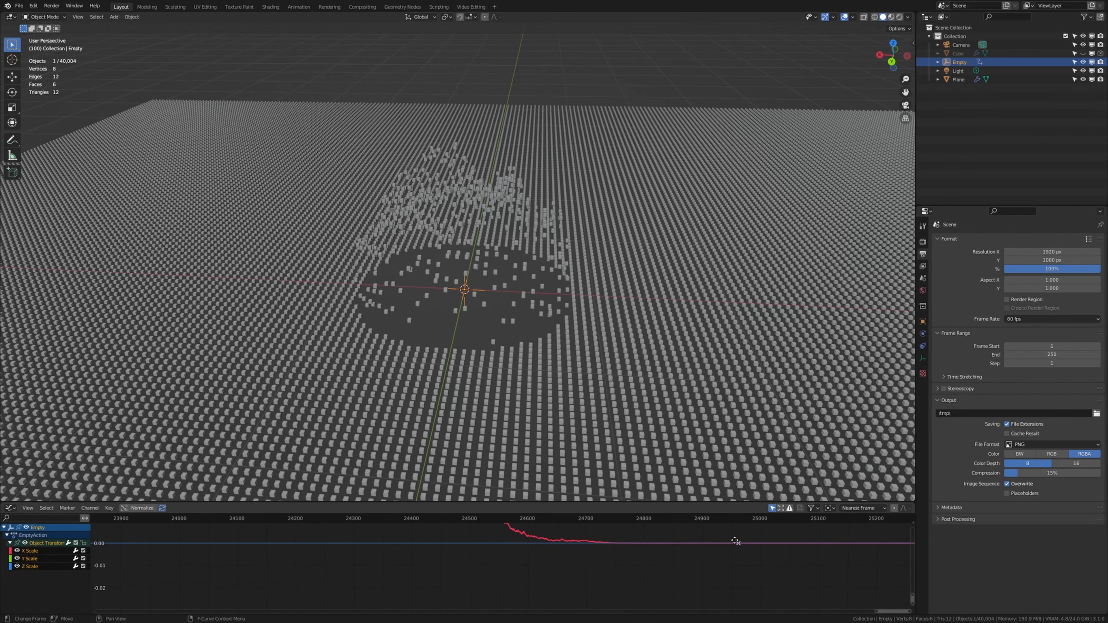
scroll(742, 539, up, 4)
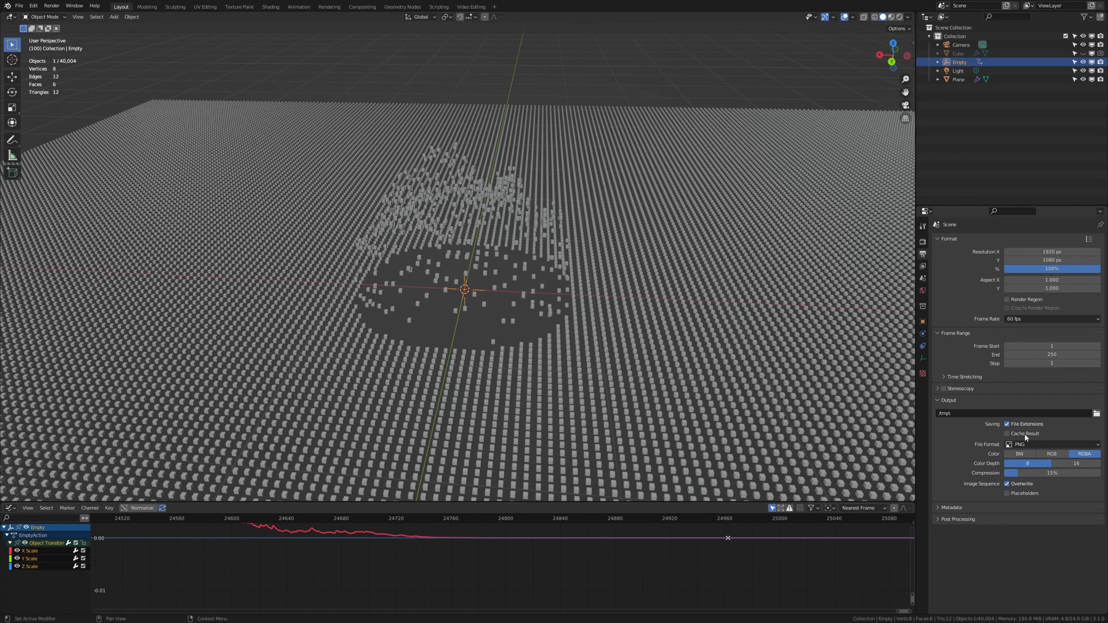
Step: Set the scene's end frame to 600
click(1053, 352)
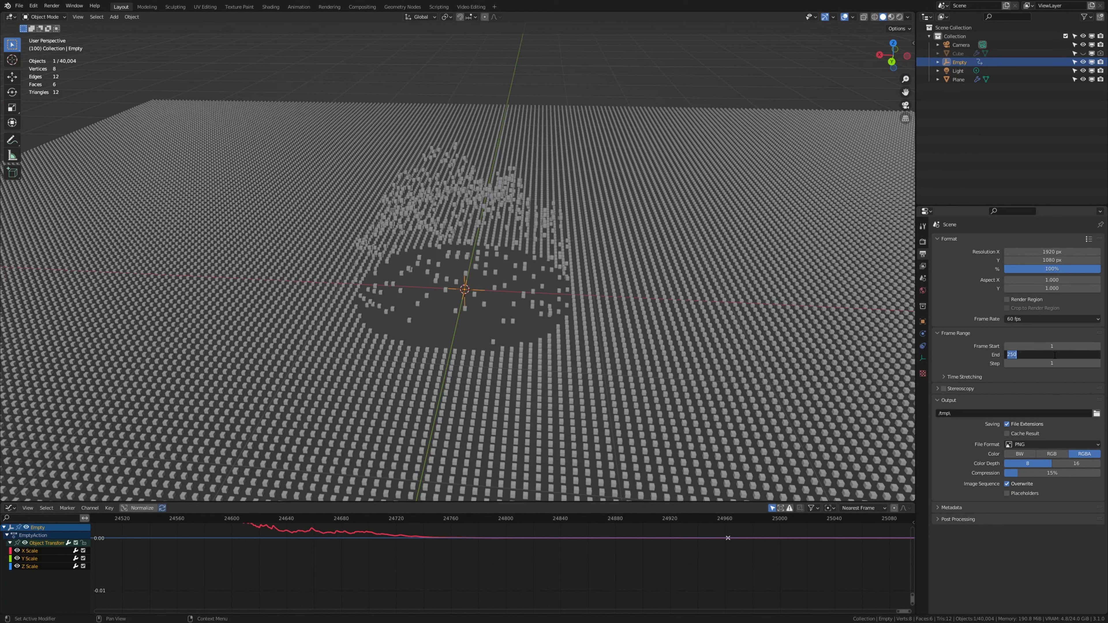
text(600)
key(Return)
Step: Enlarge the 3D viewport, frame the displaced cubes from a raised diagonal angle and align the camera to that view
middle_drag(502, 484, 405, 427)
drag(398, 502, 402, 543)
middle_drag(376, 388, 598, 218)
middle_drag(403, 334, 448, 329)
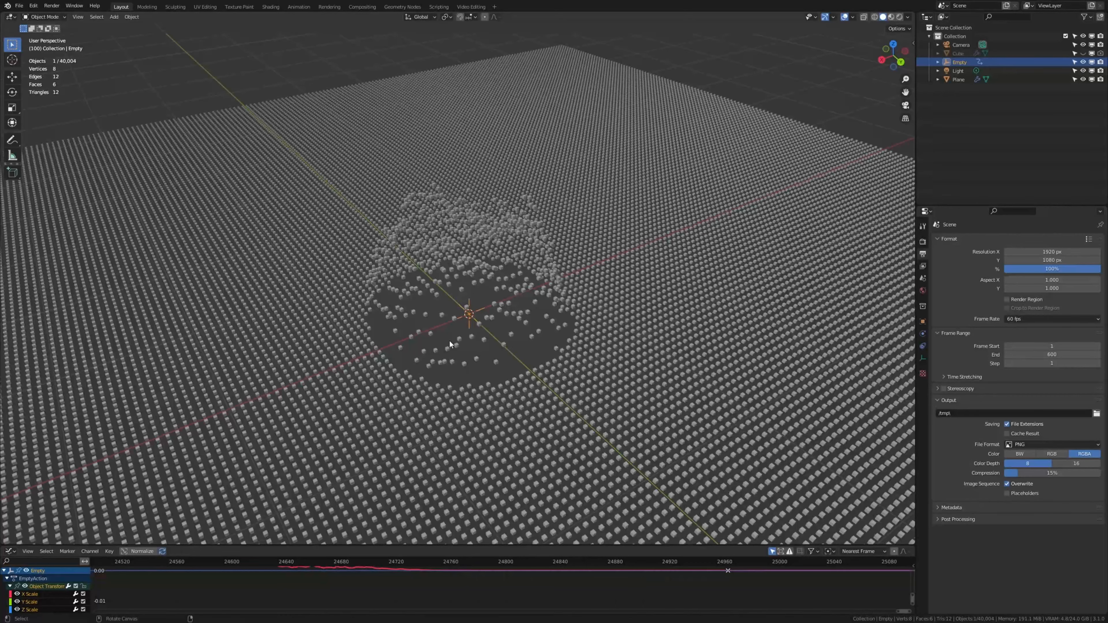
key(KP_0)
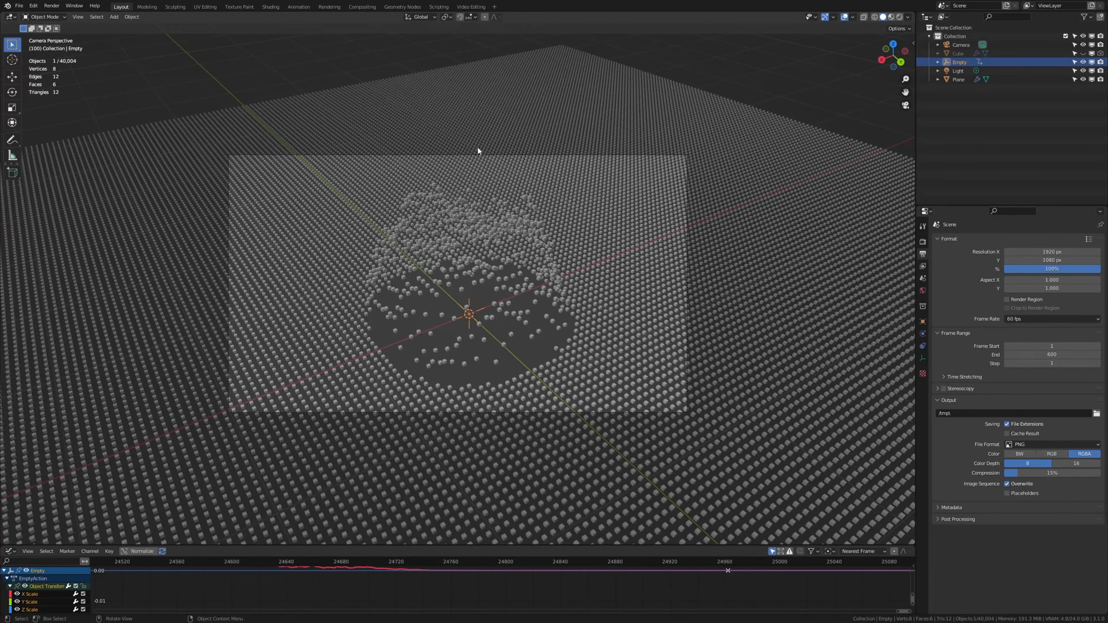
Step: Move the camera slightly so that the raised cubes around the Empty are centred in its frame
click(484, 155)
key(g)
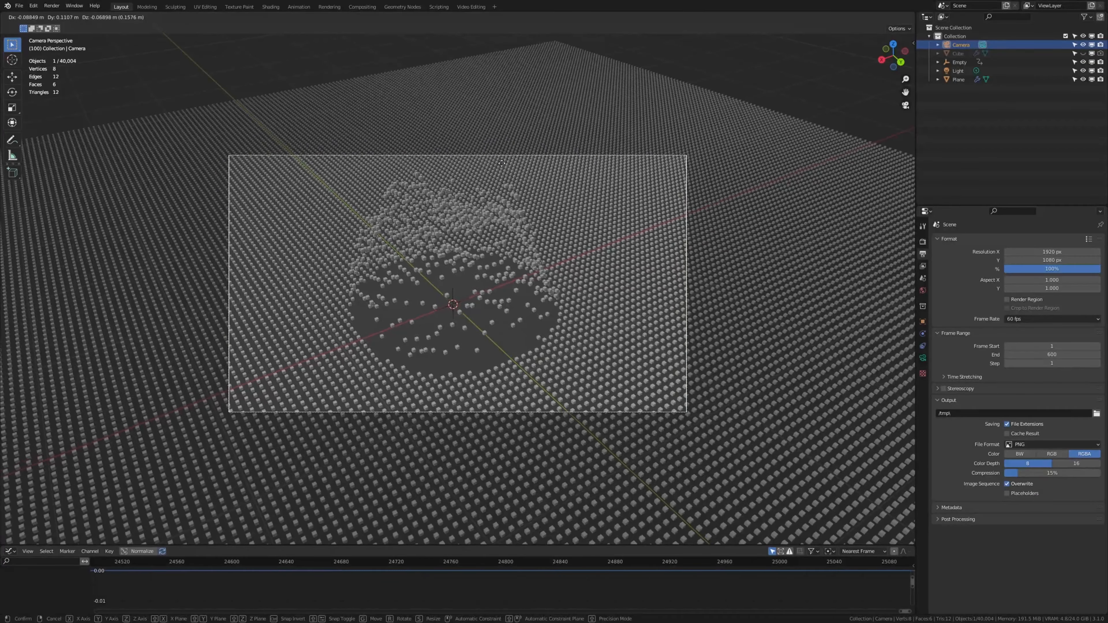
click(500, 162)
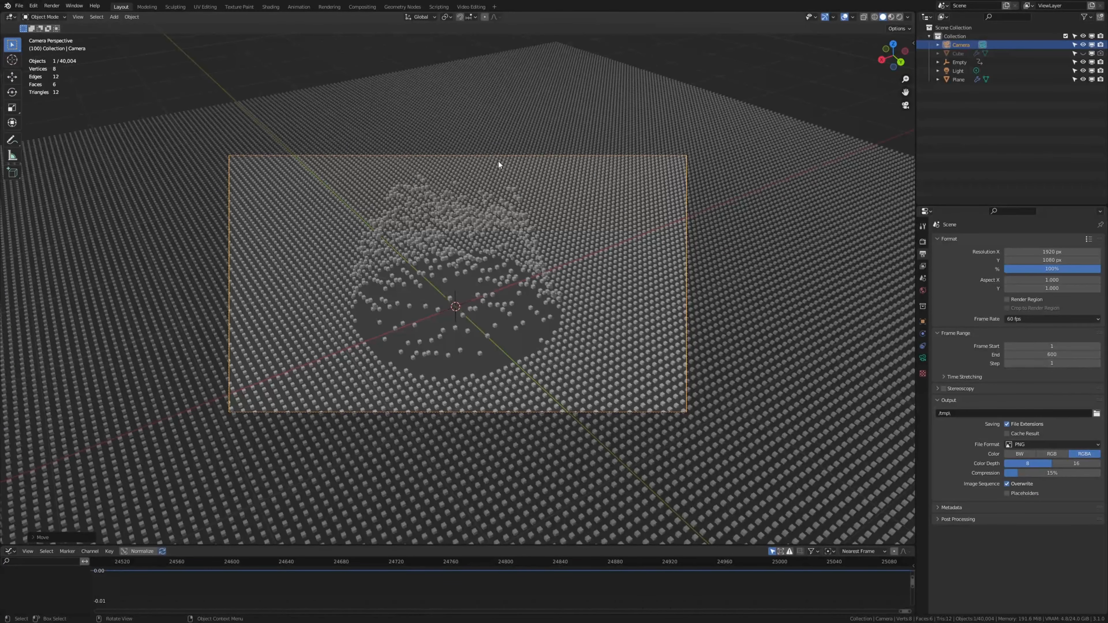
key(g)
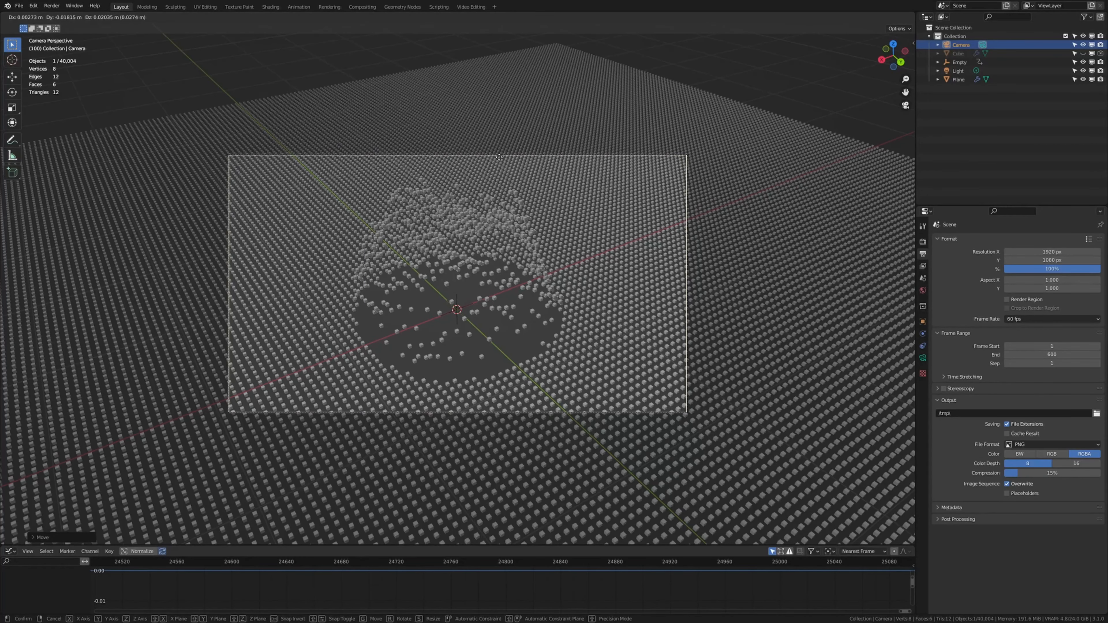
click(501, 161)
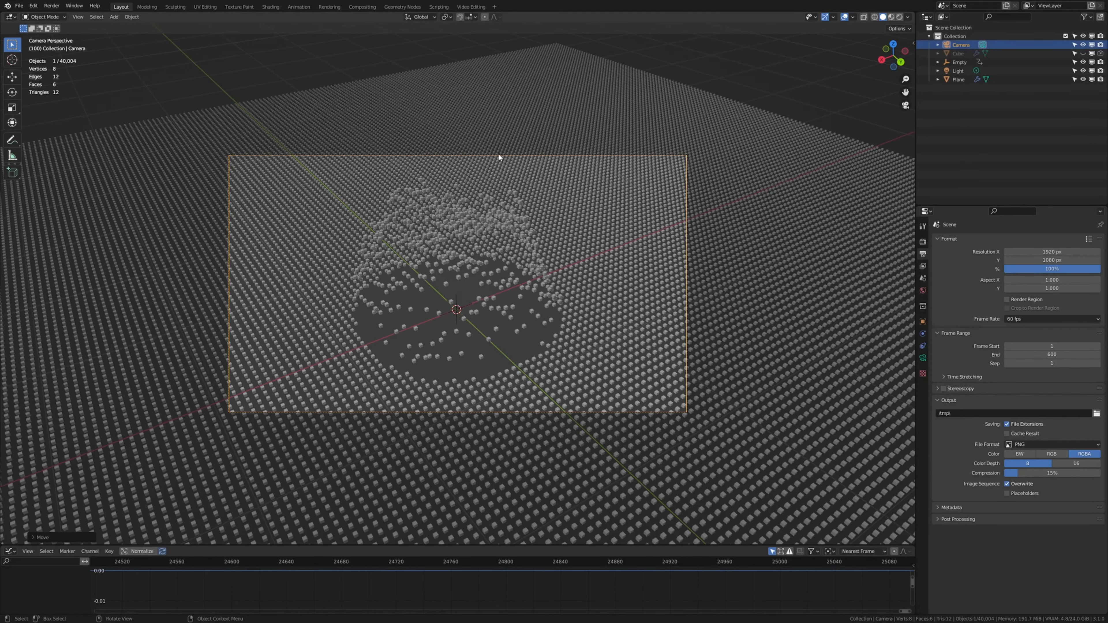
Step: Switch to the Shading workspace, look through the camera and select the Plane to edit its Material.001 nodes
click(270, 7)
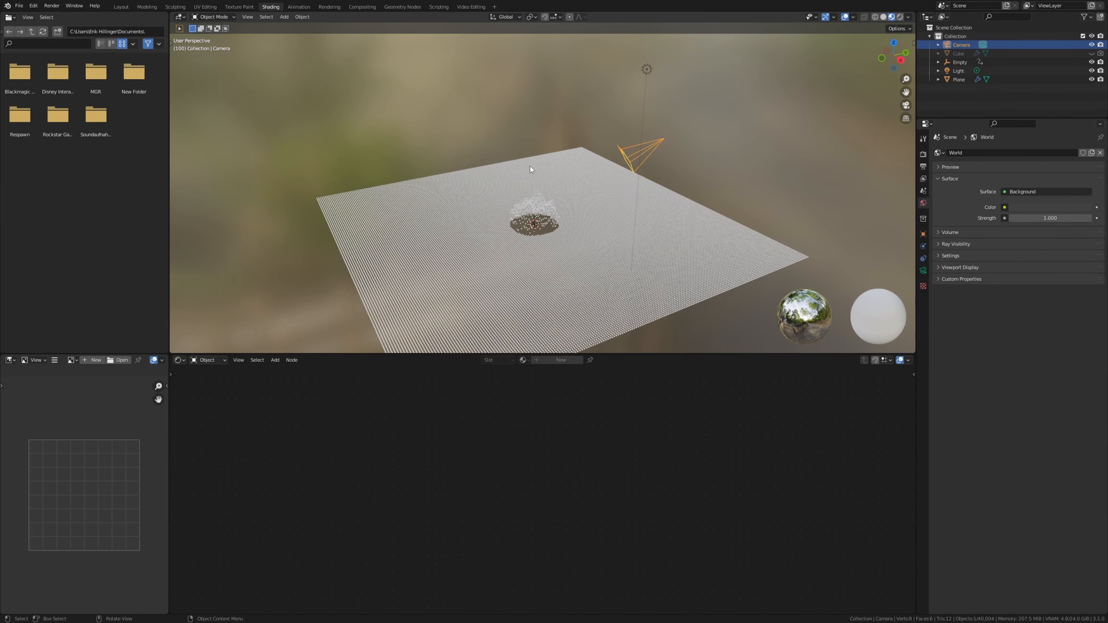
key(KP_0)
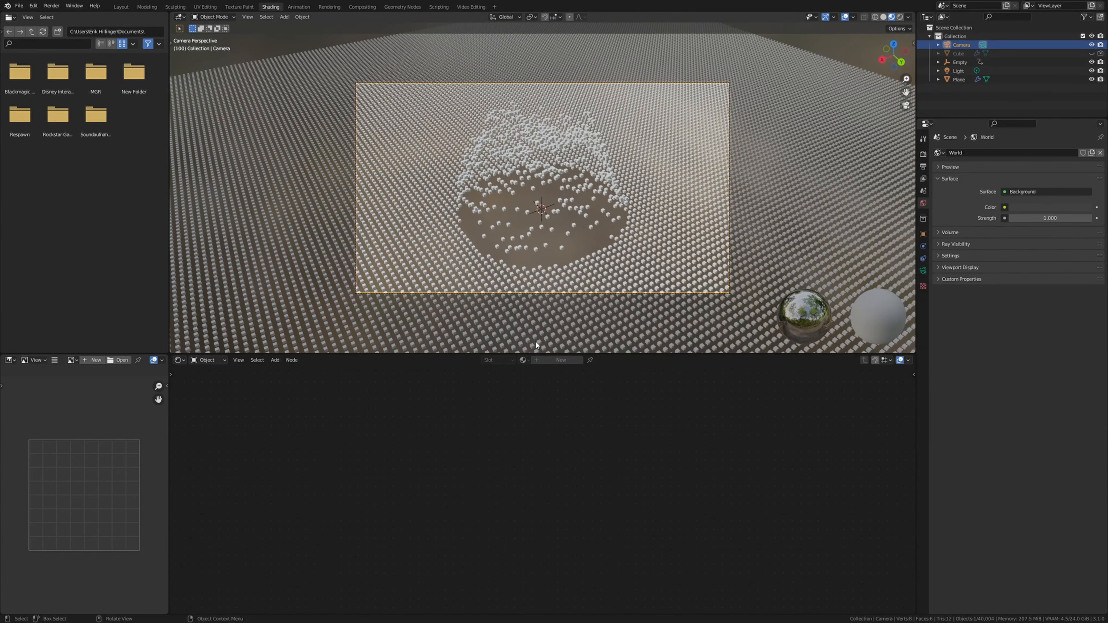
click(533, 325)
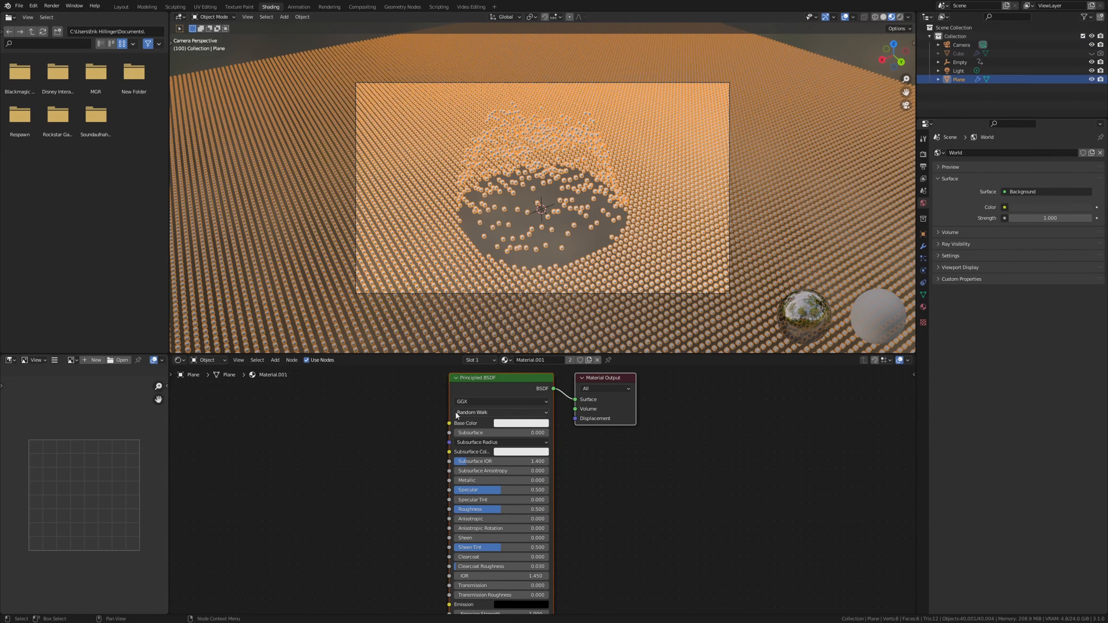
middle_drag(409, 433, 494, 429)
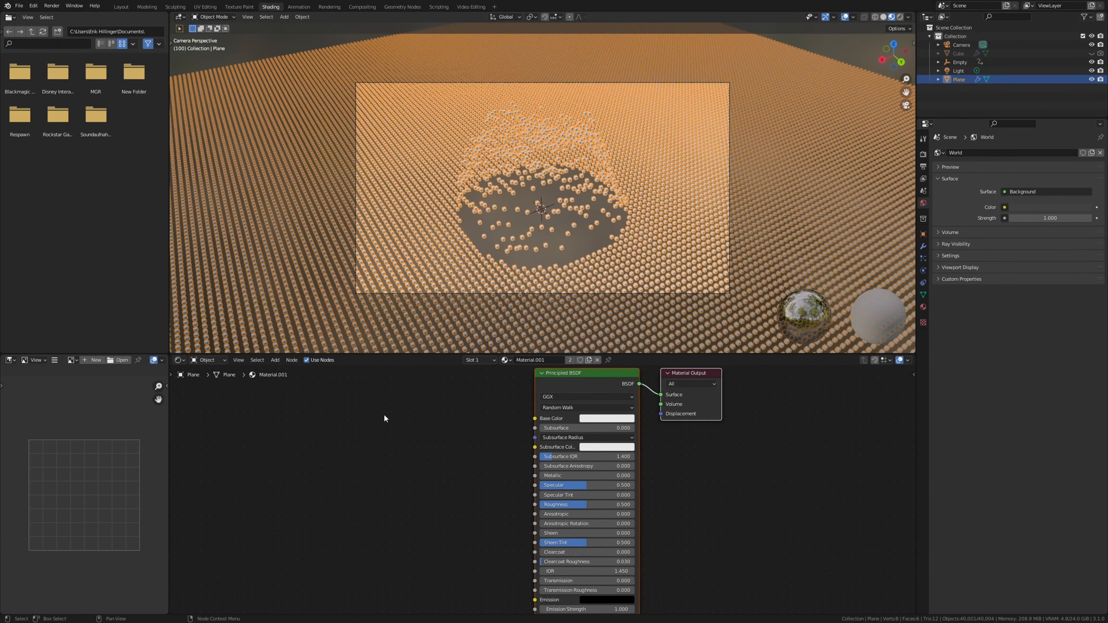
scroll(422, 419, up, 2)
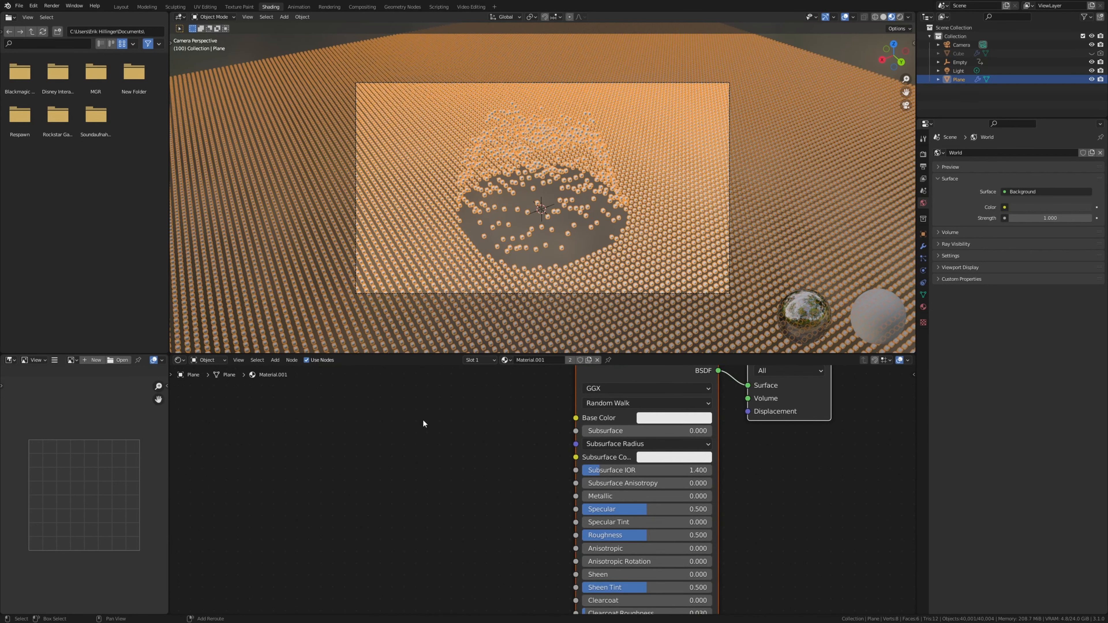
Step: Add a ColorRamp node in front of the Principled BSDF in Material.001
key(shift+a)
click(422, 419)
text(col)
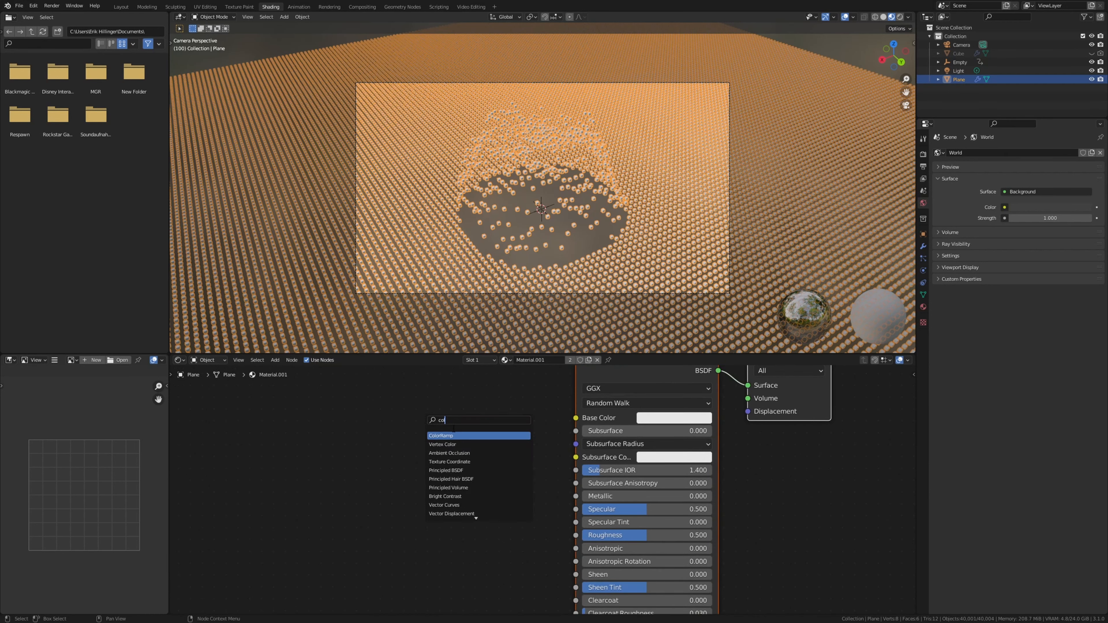
key(Return)
click(337, 444)
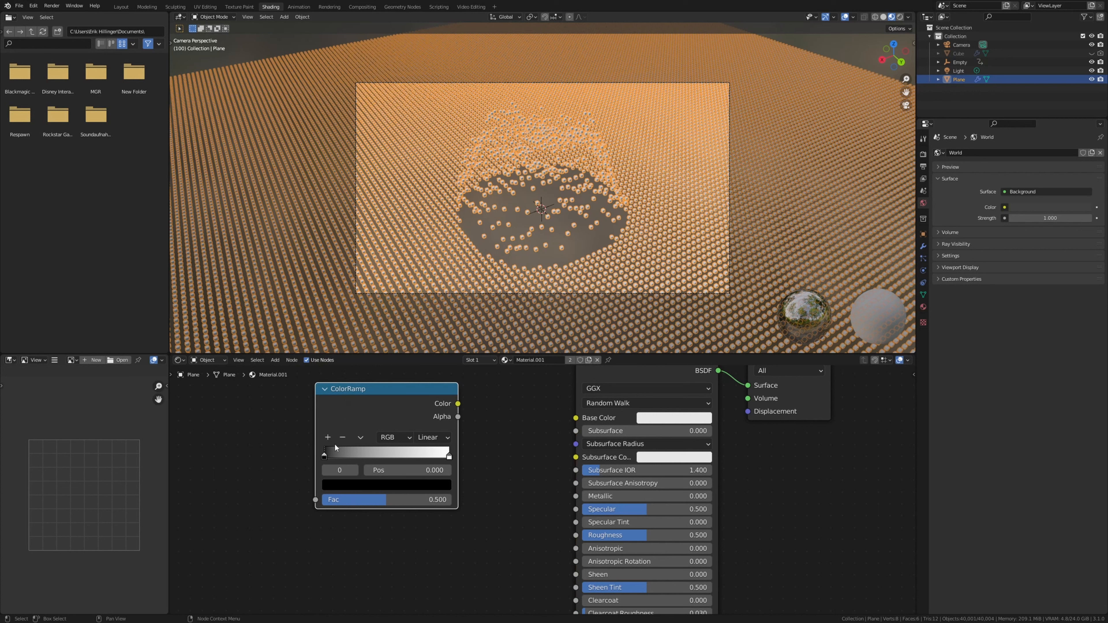
Step: Set the ColorRamp's first stop at position 0 to a light orange
click(352, 482)
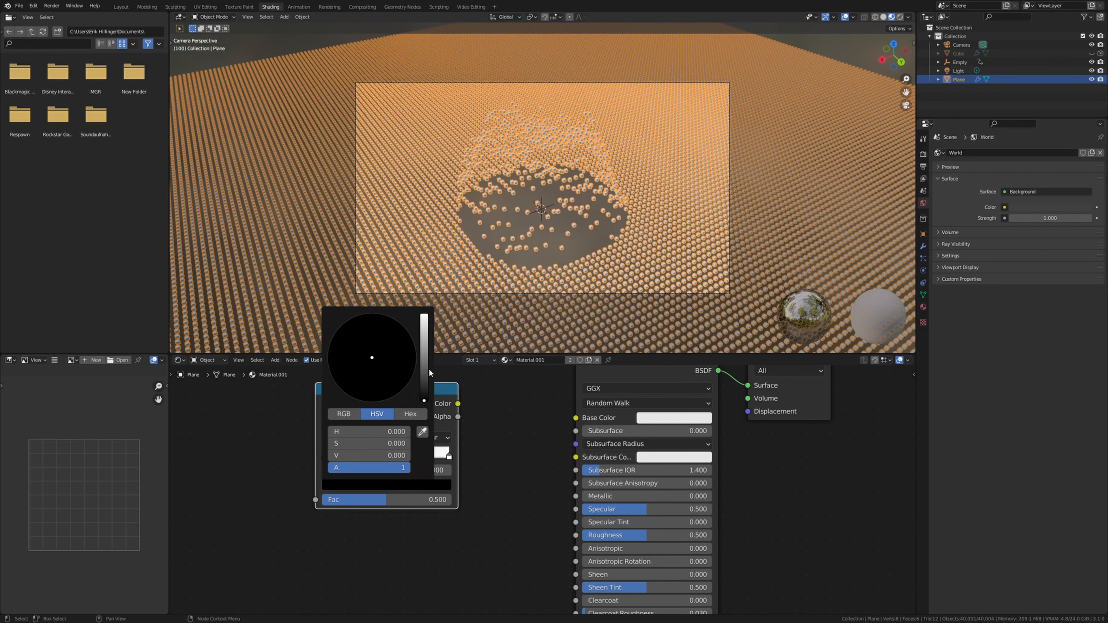
drag(424, 368, 424, 315)
drag(372, 358, 358, 377)
Step: Set the ColorRamp's stop at position 1 to a dark golden brown and connect its Color output to Base Color
click(449, 456)
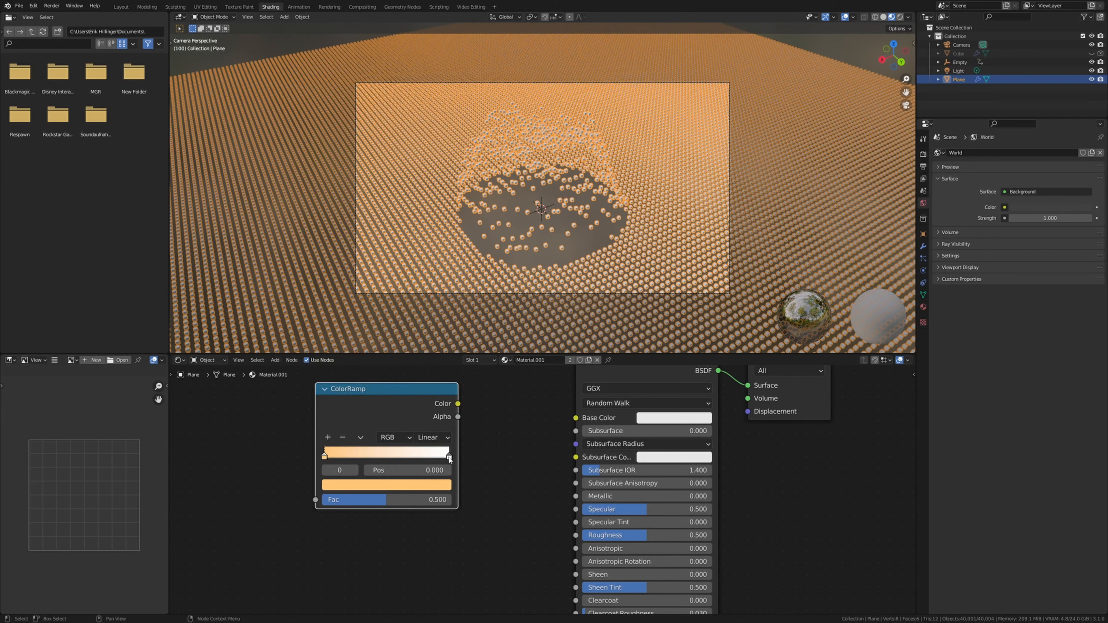
click(442, 486)
drag(372, 357, 366, 374)
scroll(411, 366, down, 16)
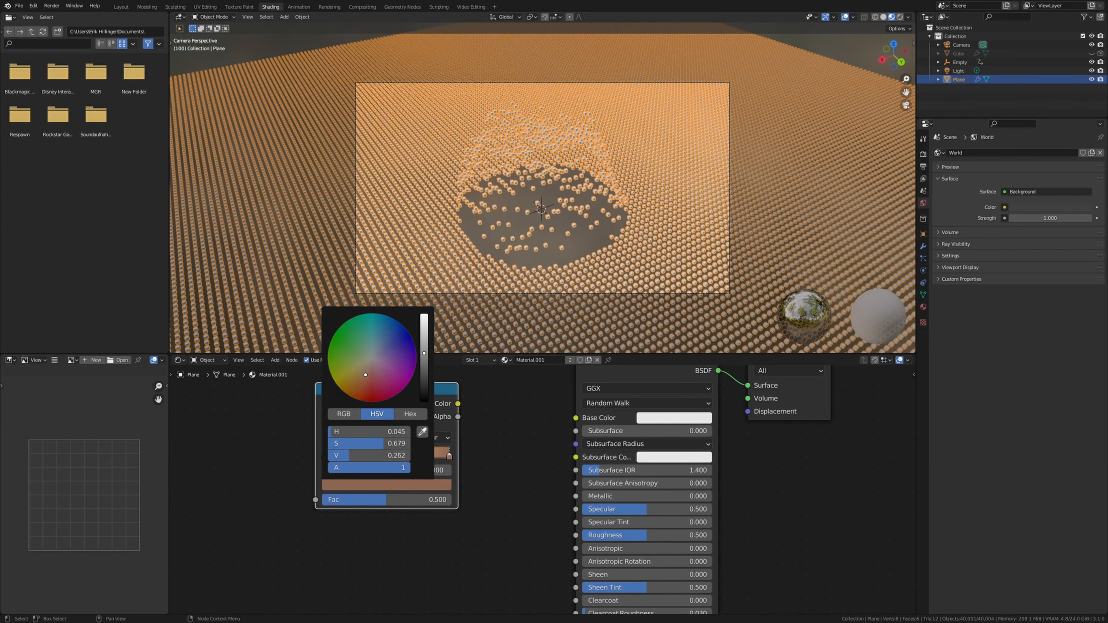
drag(369, 376, 352, 382)
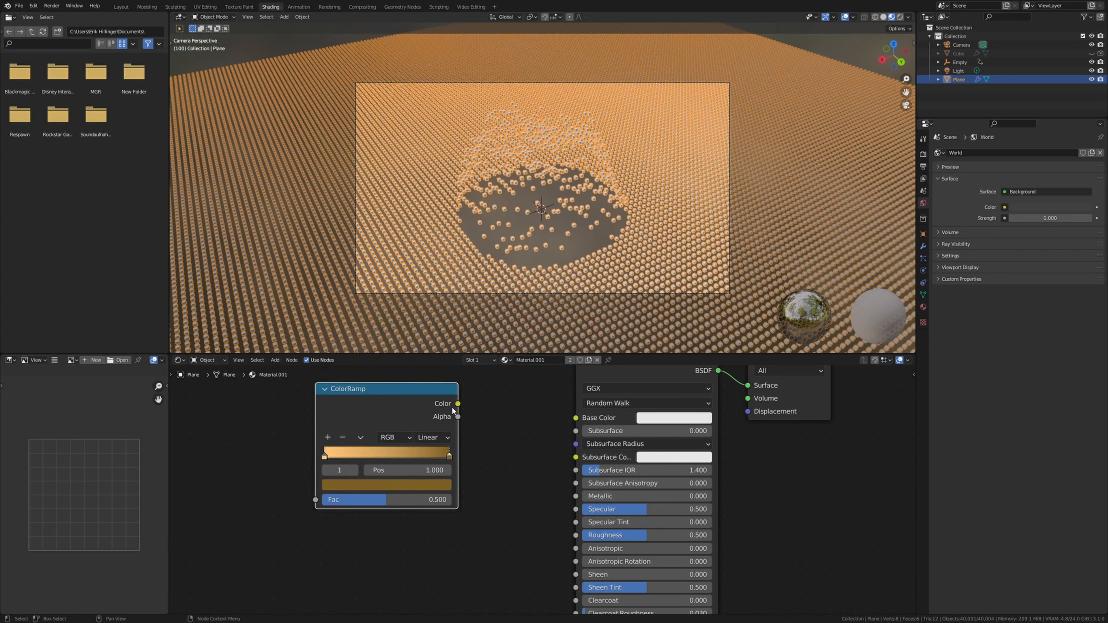
drag(458, 403, 576, 418)
Step: Set the Principled BSDF's Metallic to 1 and its Roughness to 0.27
scroll(594, 413, down, 1)
scroll(593, 414, down, 2)
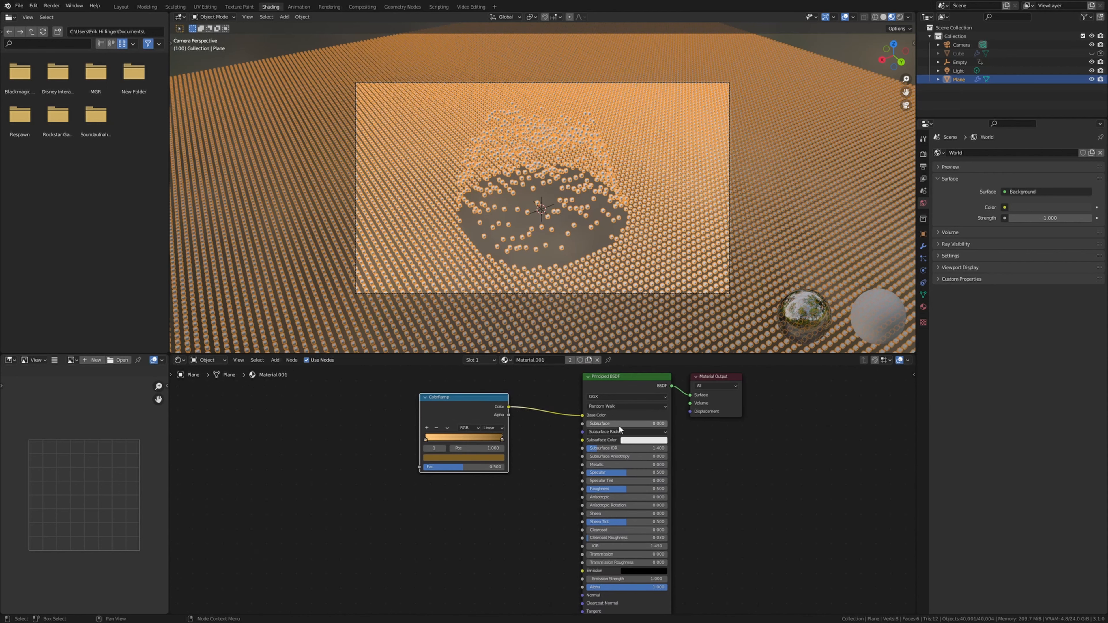
middle_drag(618, 430, 509, 446)
scroll(509, 446, up, 2)
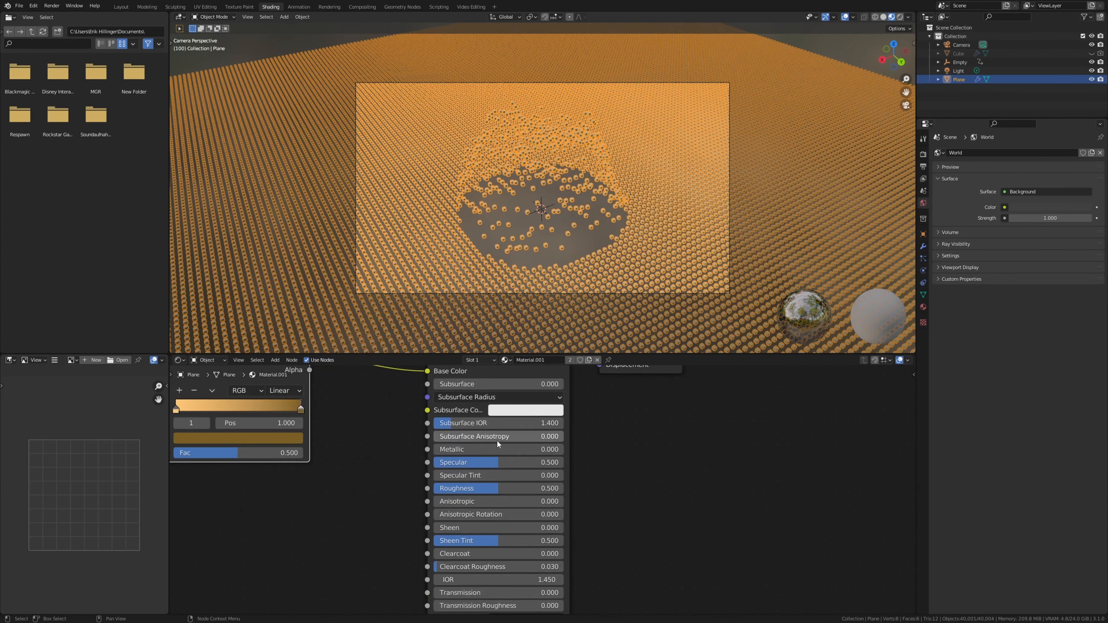
double_click(501, 448)
text(0.0)
drag(491, 448, 389, 446)
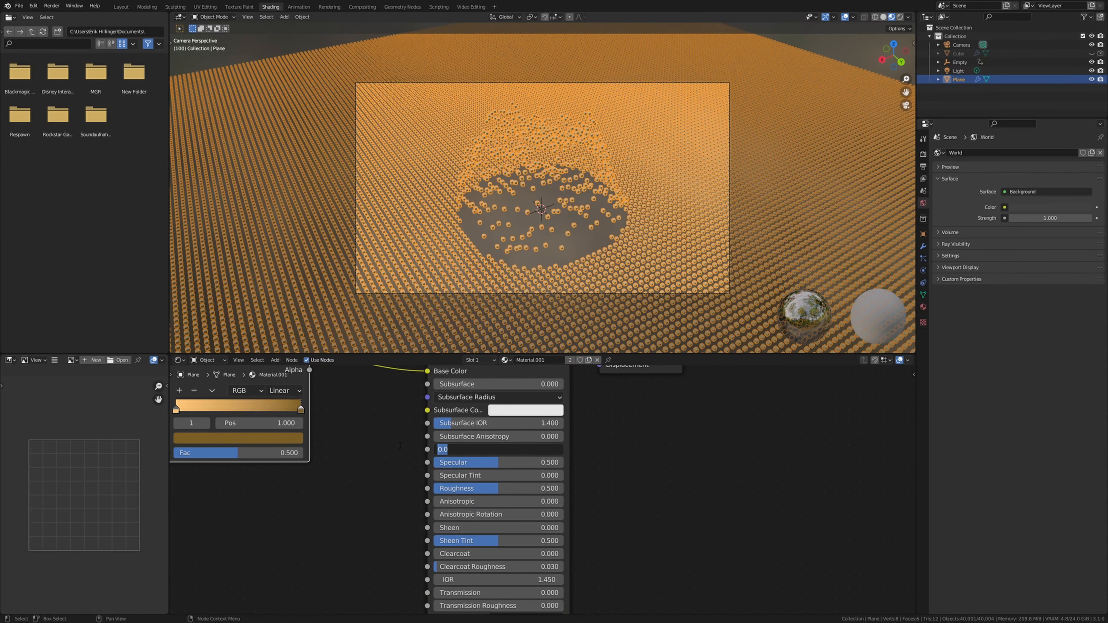
text(1)
key(Return)
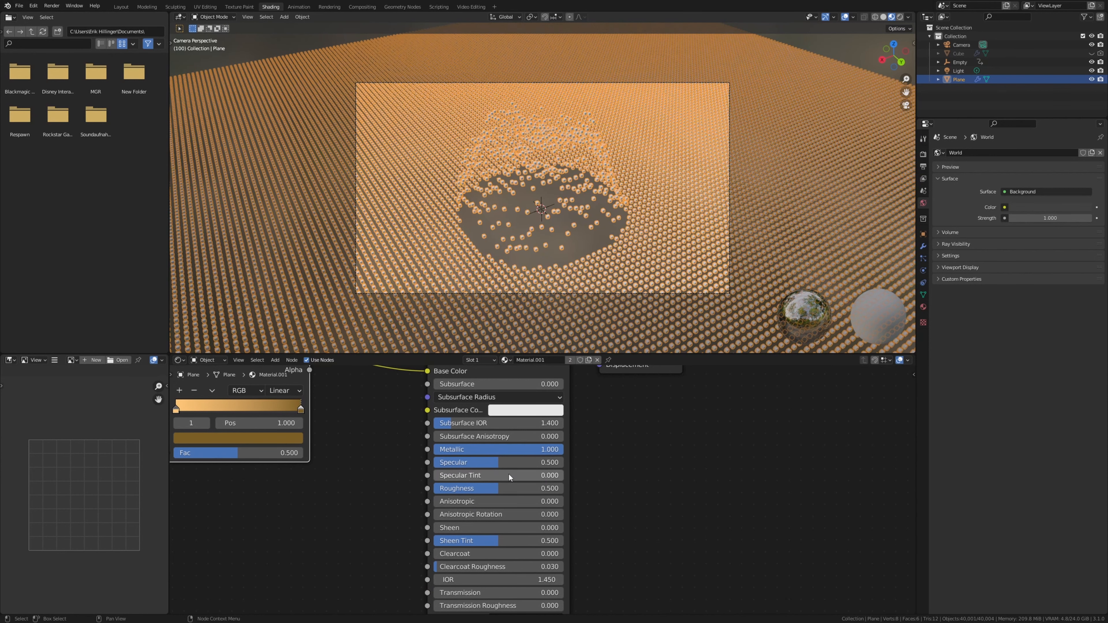
double_click(509, 488)
text(0.27)
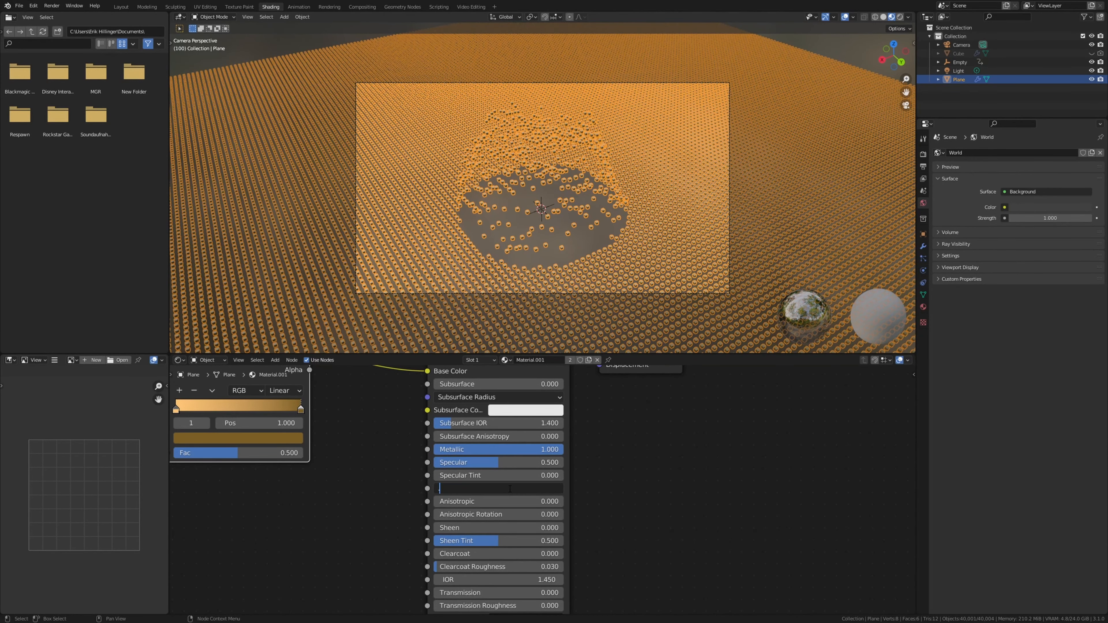
key(Return)
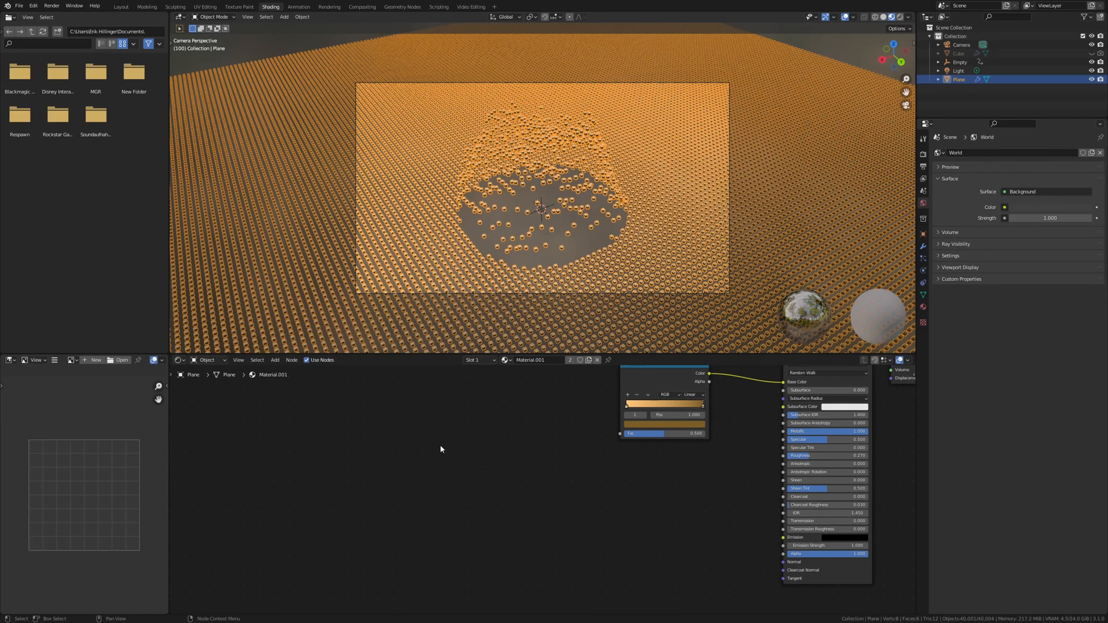
middle_drag(475, 445, 486, 462)
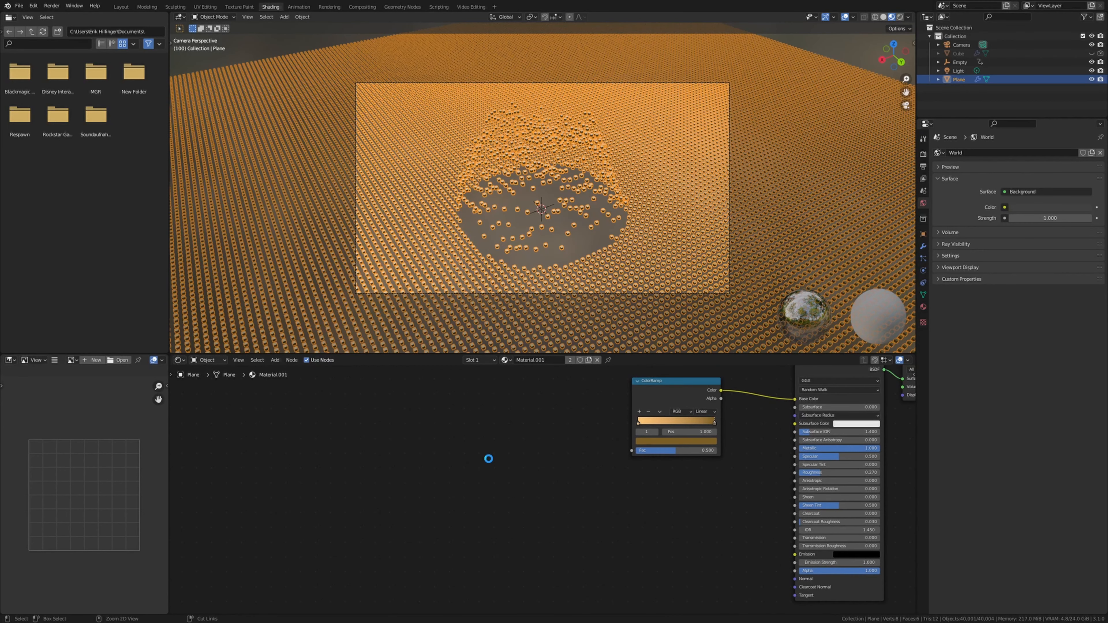
Step: Save the file and add Texture Coordinate and Mapping nodes before the ColorRamp, removing the Image Texture node that comes with them
key(ctrl+s)
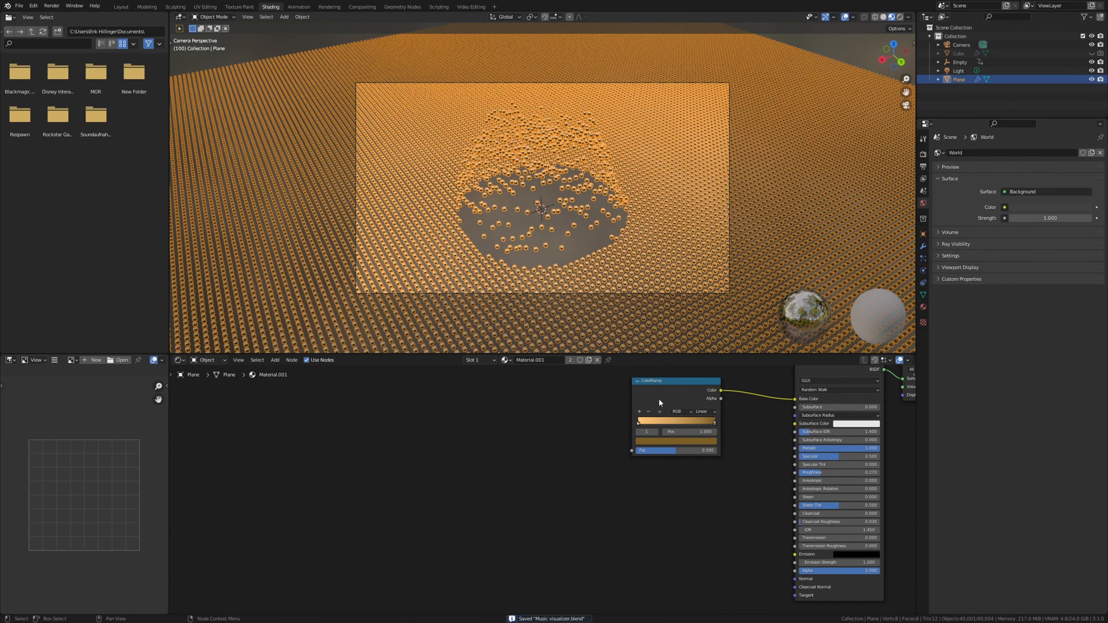
click(669, 398)
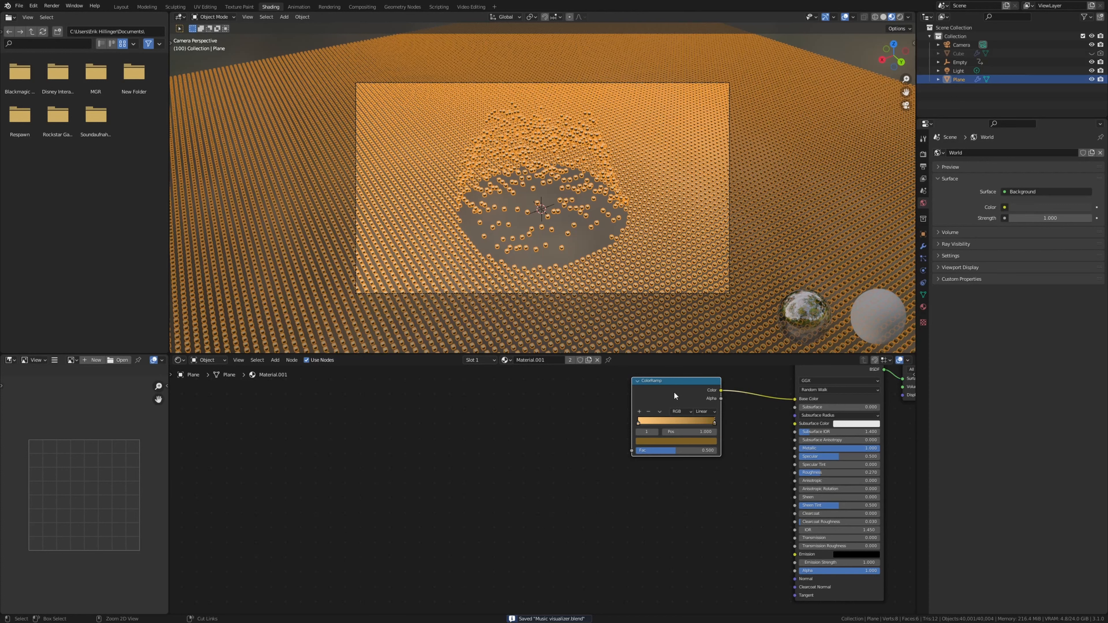
key(ctrl+t)
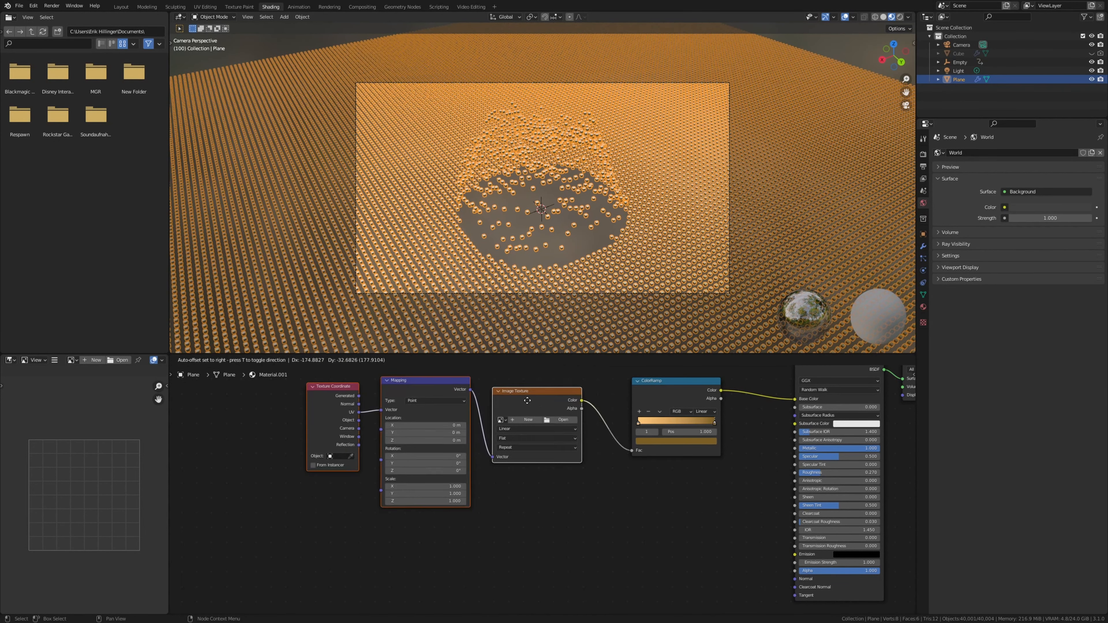
click(537, 396)
key(x)
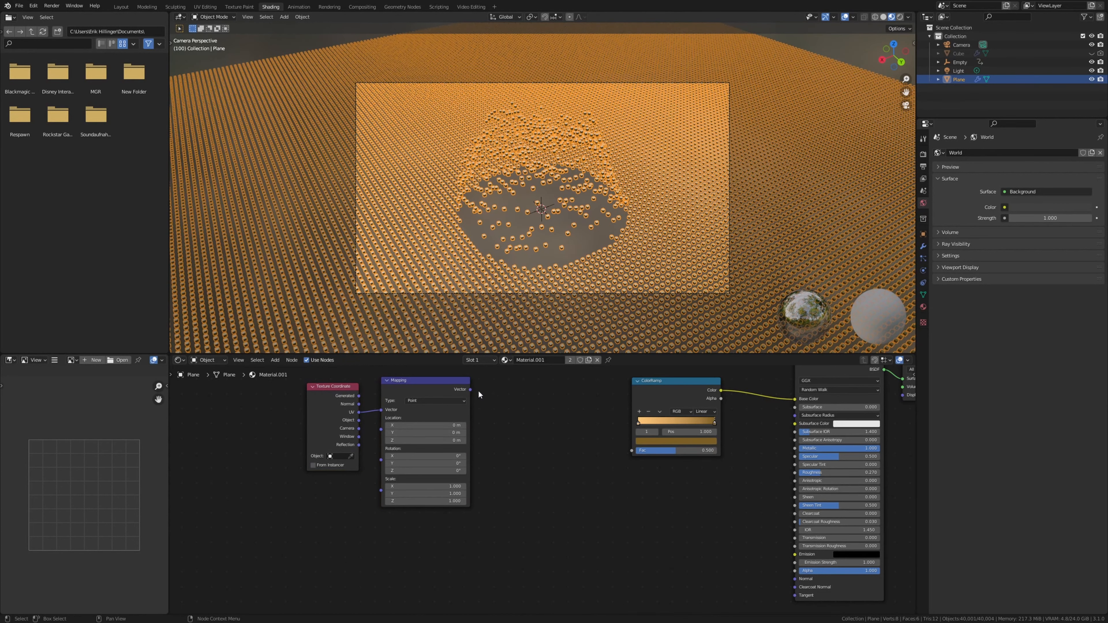
Step: Connect the Mapping node's Vector output to the ColorRamp's Fac and move the Mapping and Texture Coordinate nodes closer to it
drag(470, 389, 632, 450)
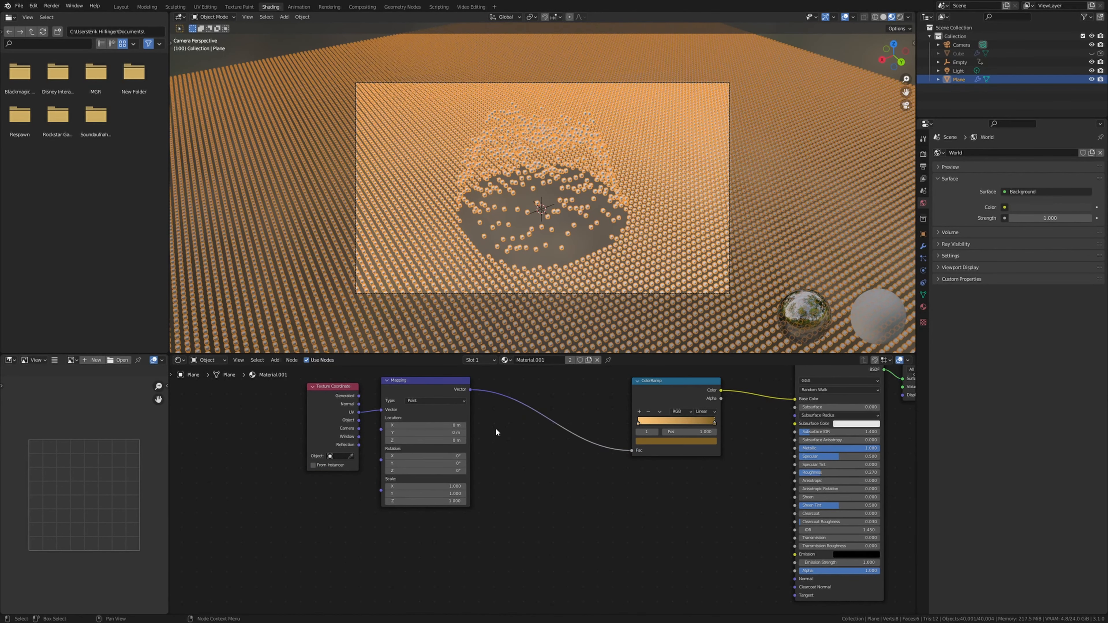
drag(433, 392, 550, 400)
drag(317, 411, 423, 413)
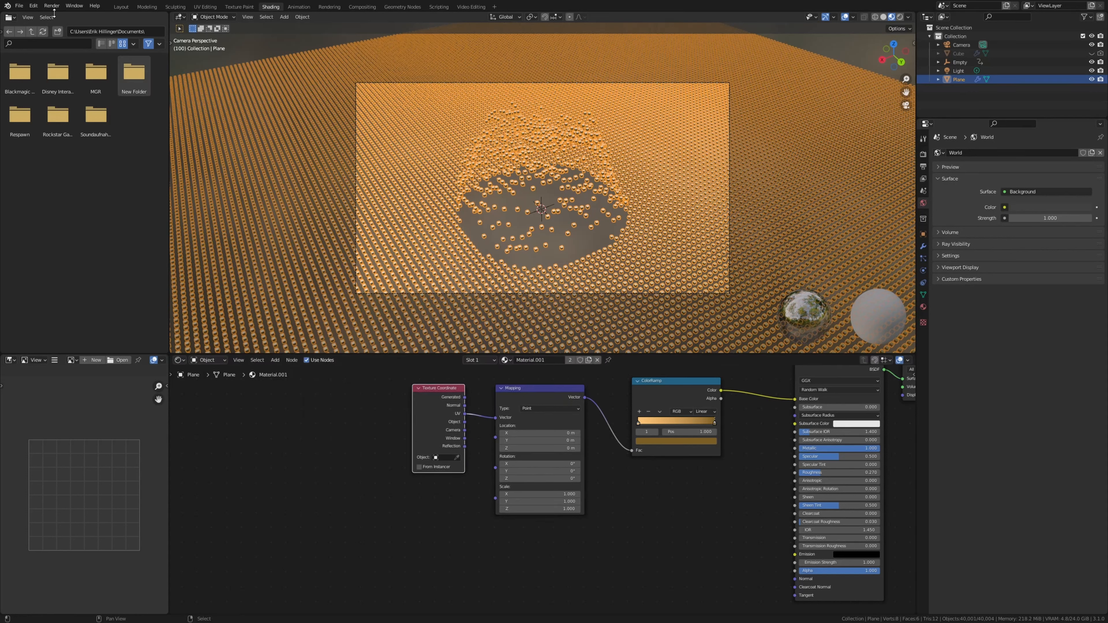
Step: View the add-ons list in the preferences and close it again
click(33, 5)
click(57, 130)
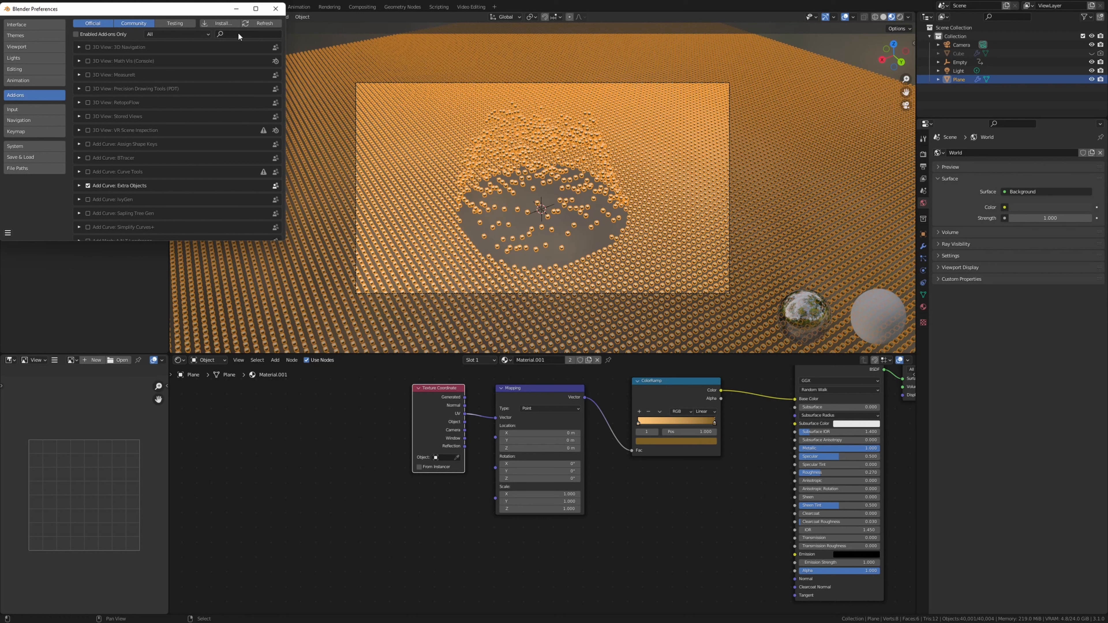
click(279, 13)
Step: Feed the Mapping node's Vector input from the Texture Coordinate's Object output
scroll(495, 426, up, 2)
drag(417, 428, 465, 421)
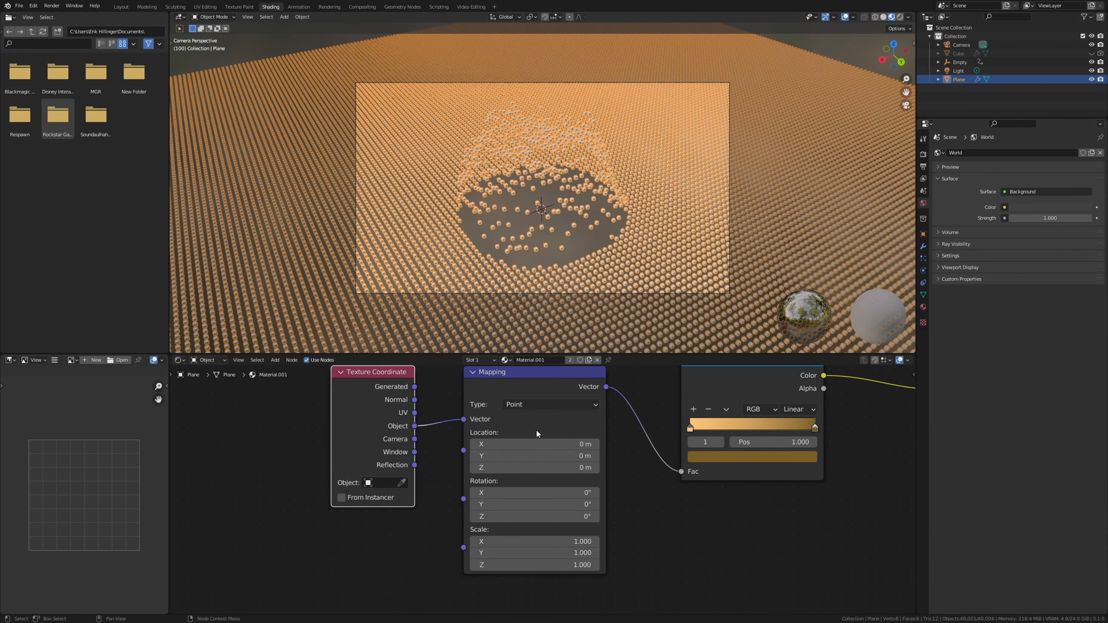
Step: Insert a Musgrave Texture node on the link between the Mapping node and the ColorRamp
scroll(537, 433, down, 3)
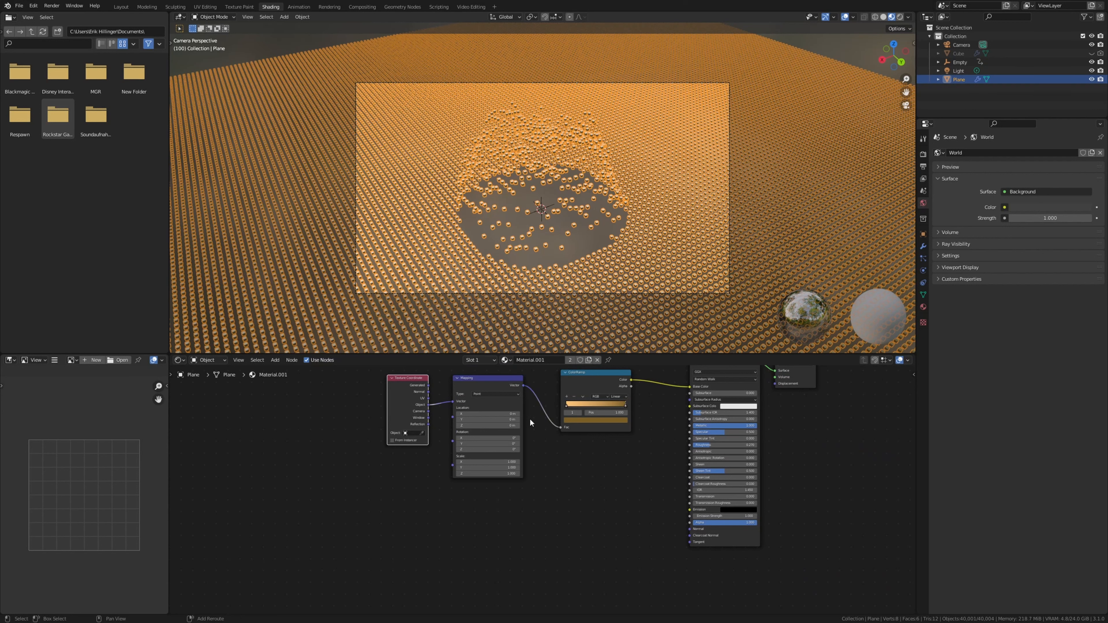
key(shift+a)
click(530, 416)
text(m)
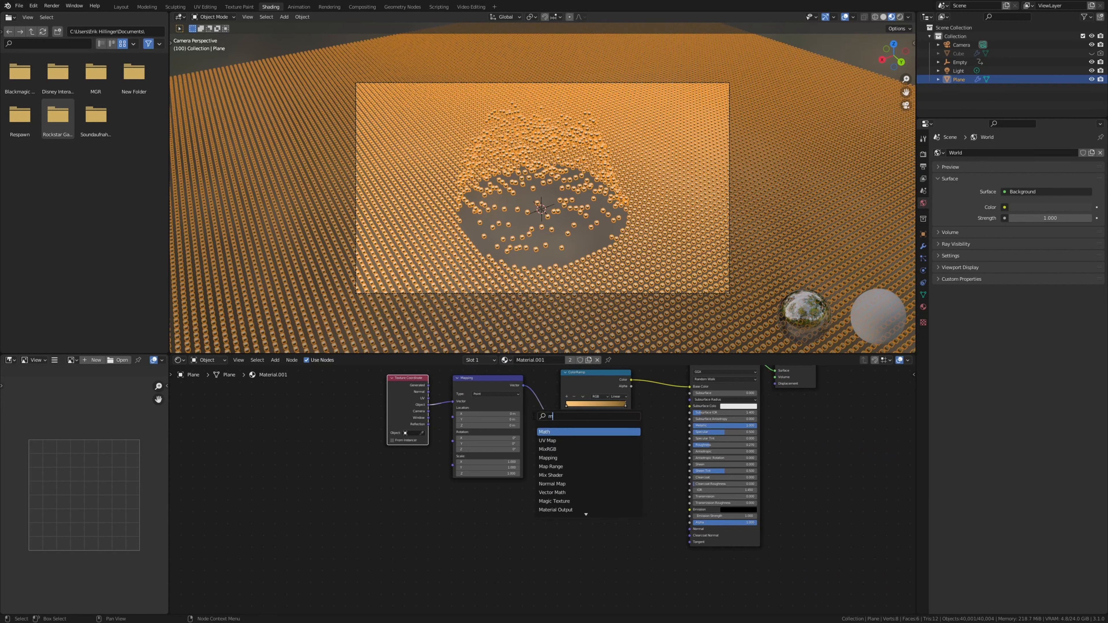
text(u)
click(581, 431)
click(550, 422)
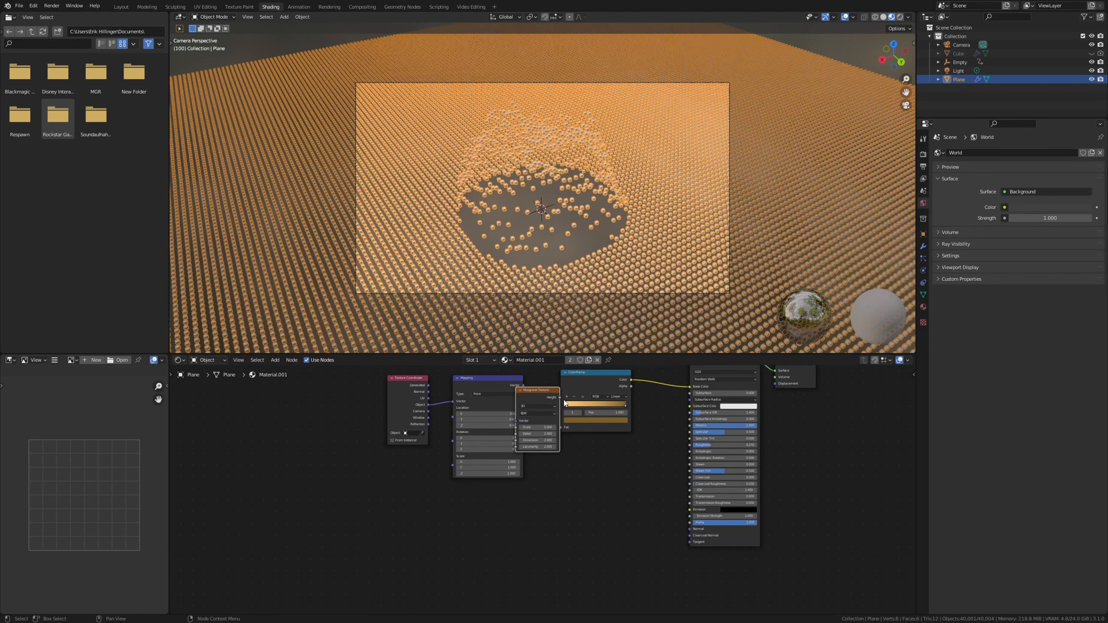
Step: Set the Musgrave Texture's Scale to 400, Detail to 16 and Dimension to 0
scroll(563, 431, up, 2)
click(567, 431)
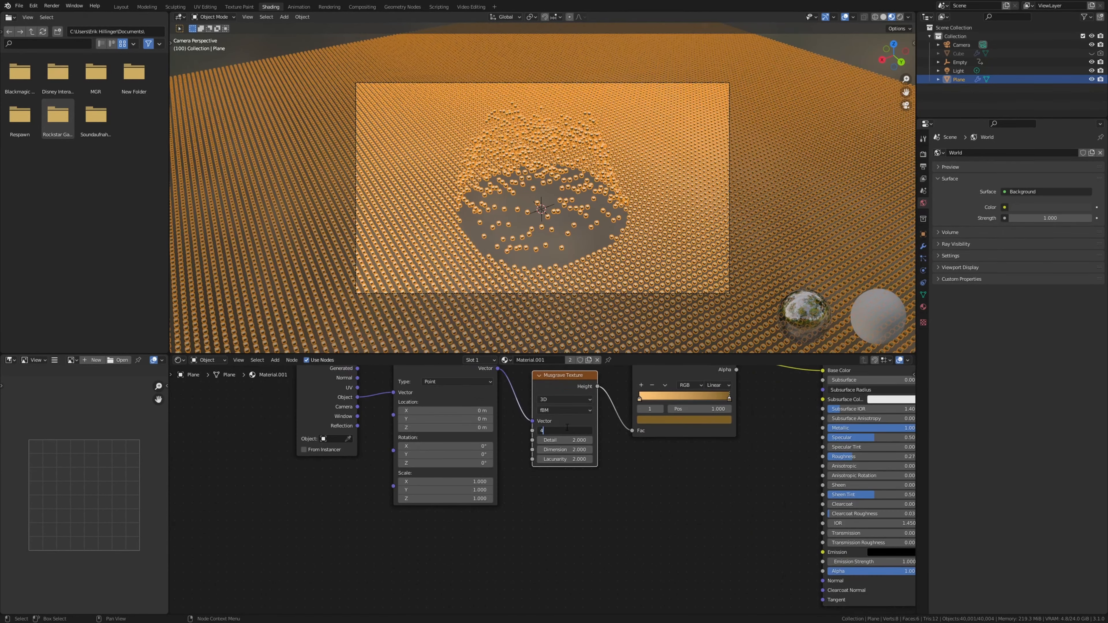
text(400)
key(Tab)
text(1)
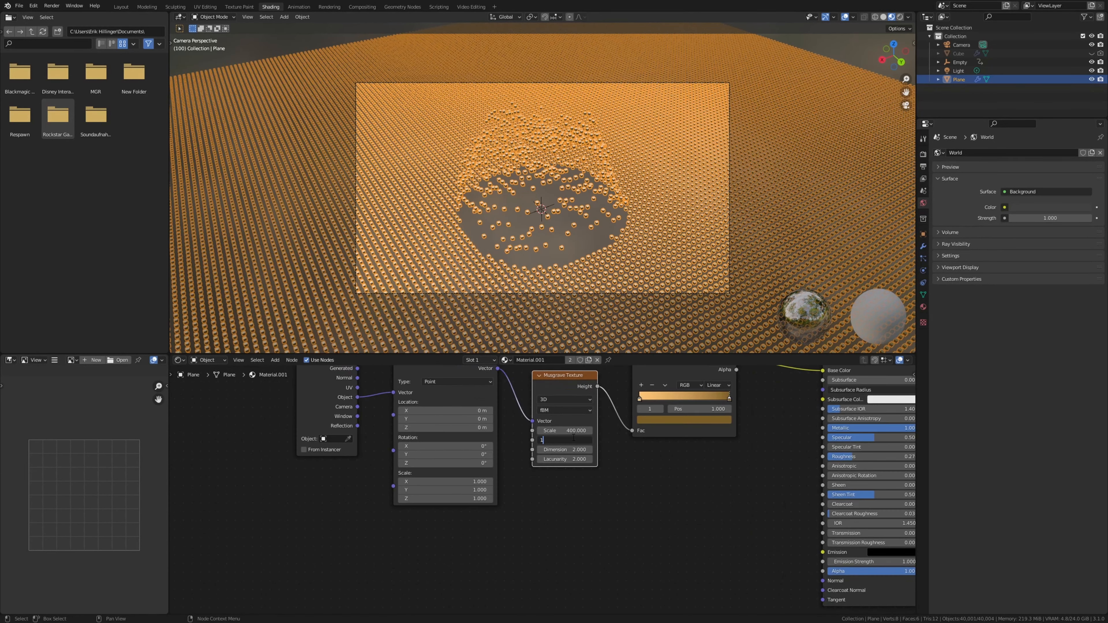
text(6)
key(Tab)
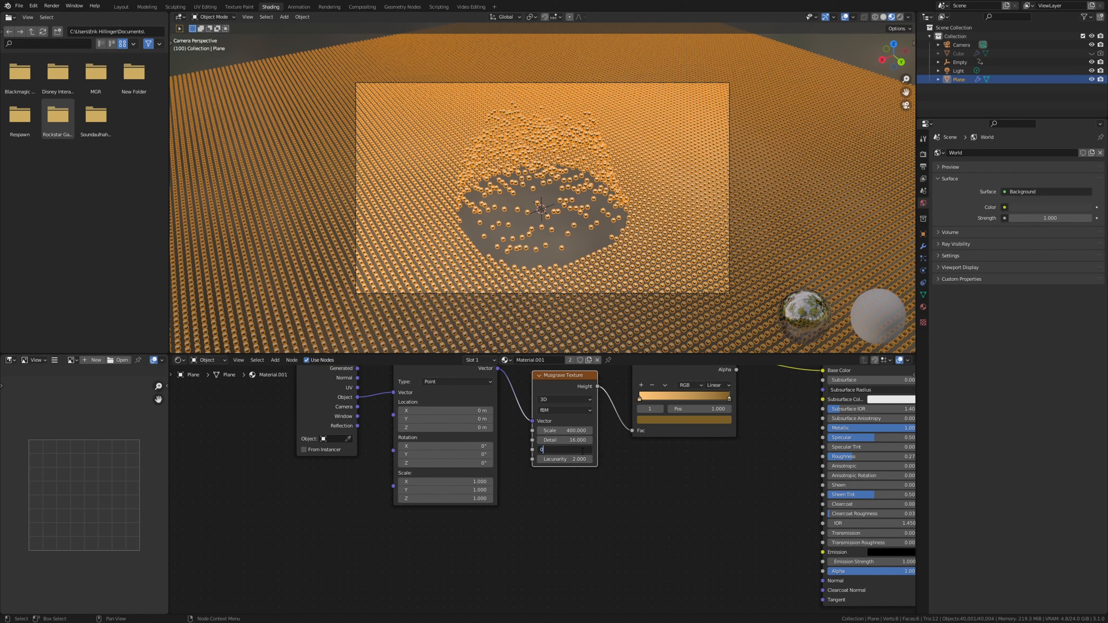
text(0)
key(Return)
Step: Connect the Mapping node's Vector output to the Principled BSDF's Normal input
middle_drag(611, 440, 541, 423)
key(Home)
mouse_move(430, 414)
mouse_down()
mouse_move(668, 554)
mouse_move(688, 581)
mouse_up()
key(Escape)
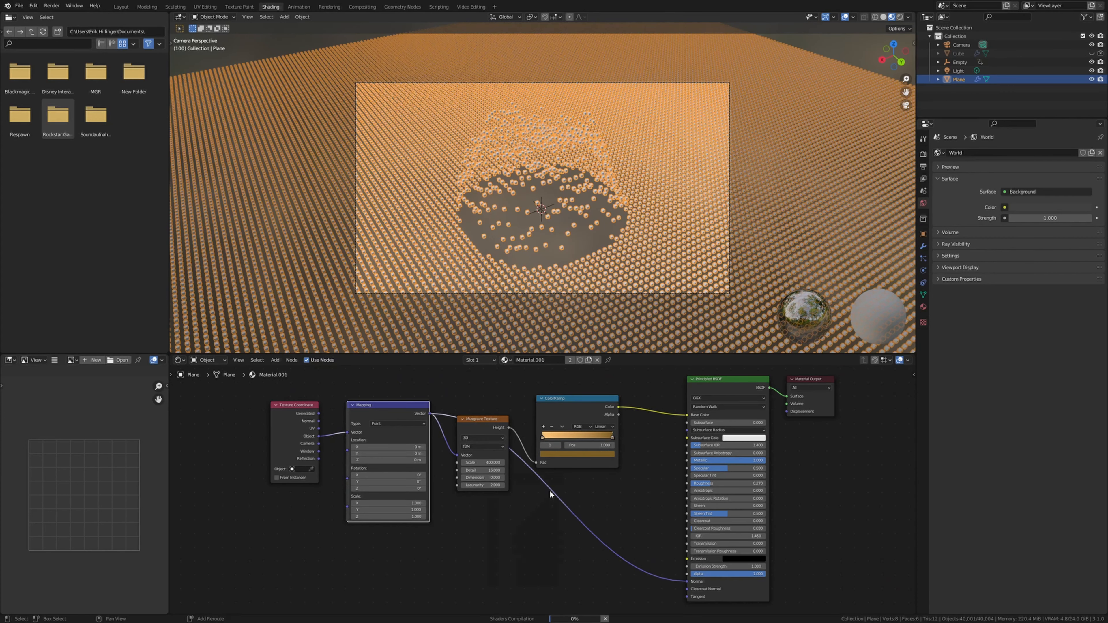
Step: Insert a Noise Texture node on the link from Mapping to Normal and place it below the Musgrave Texture
key(shift+a)
click(550, 492)
text(n)
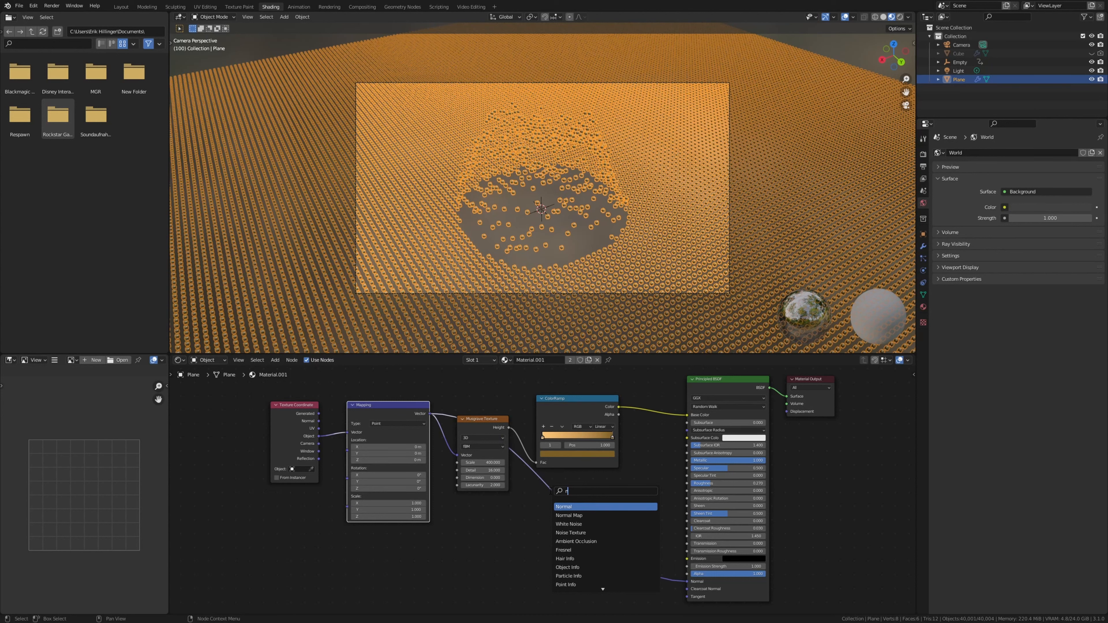
key(Down)
key(Down)
key(Down)
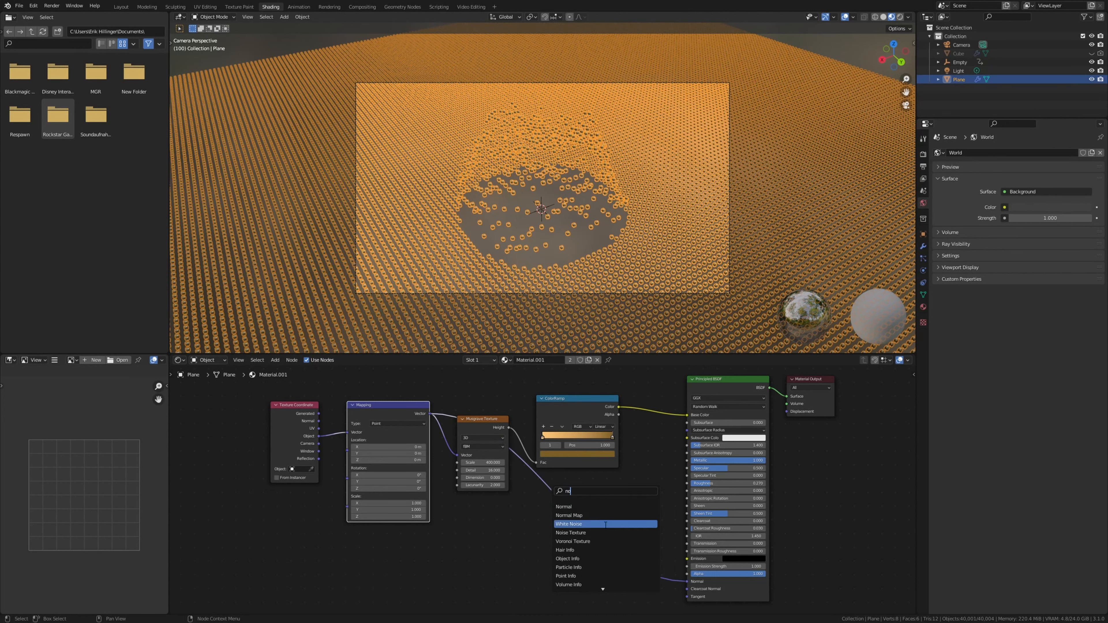
key(Return)
click(545, 488)
drag(546, 489, 489, 513)
Step: Set the Noise Texture's Scale to 12 and its Detail to 16
double_click(492, 548)
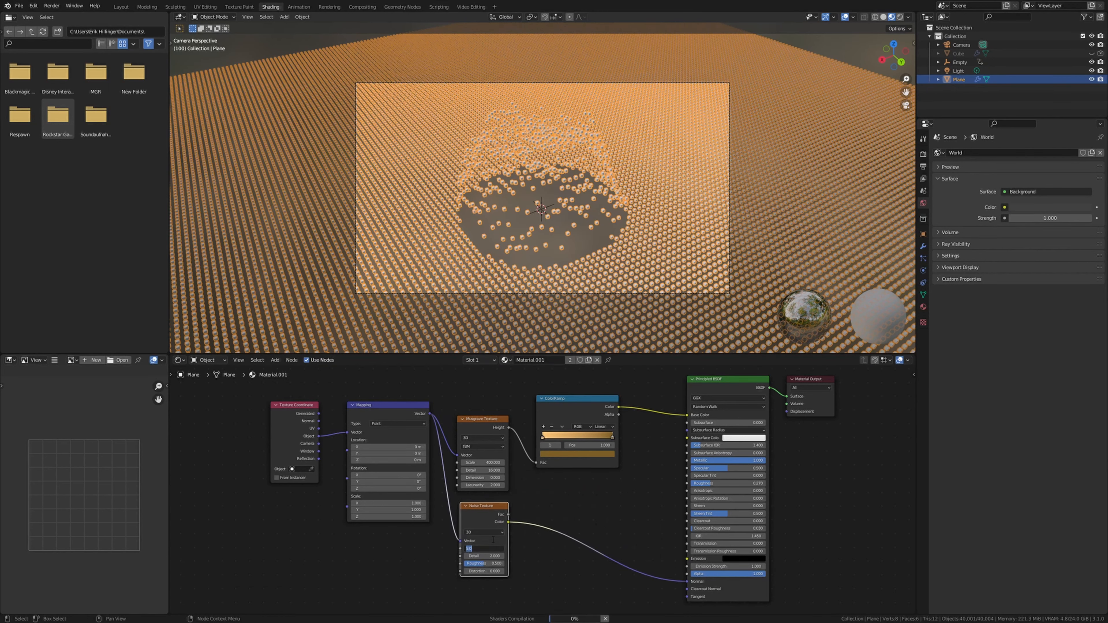
key(Return)
double_click(481, 556)
text(16)
key(Return)
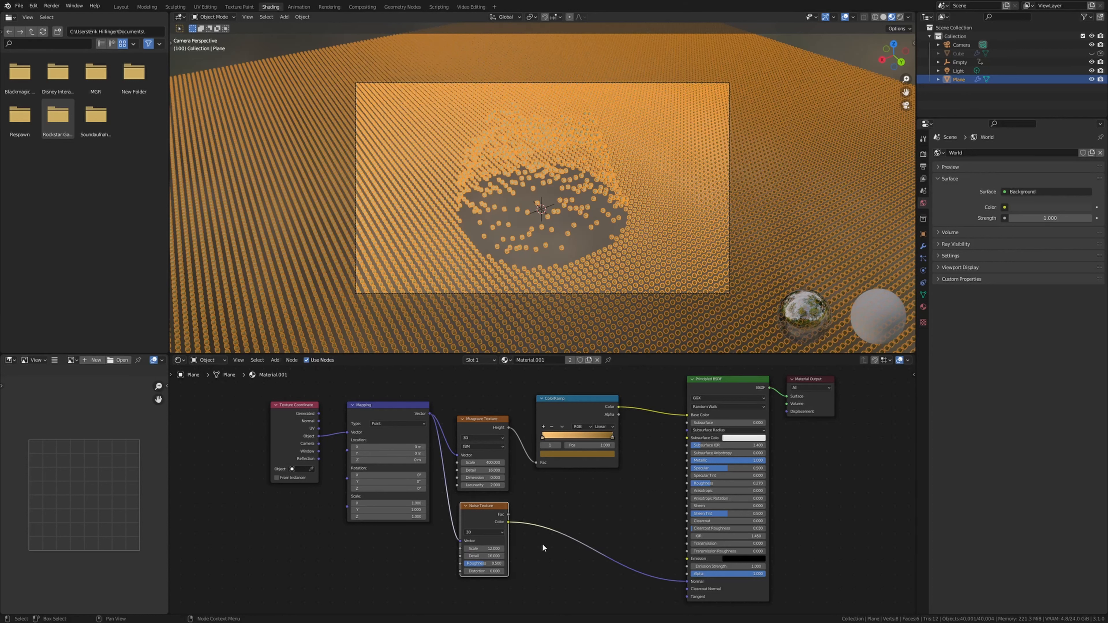
Step: Insert a Bump node on the link between the Noise Texture and the Principled BSDF's Normal input
key(shift+a)
text(bu)
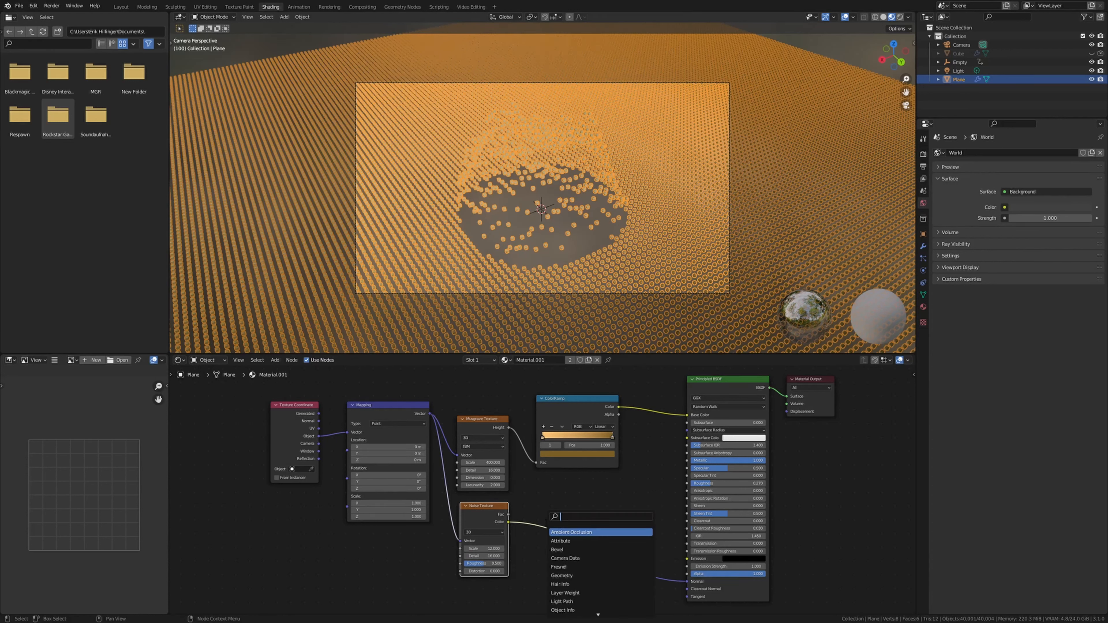
click(571, 531)
click(578, 529)
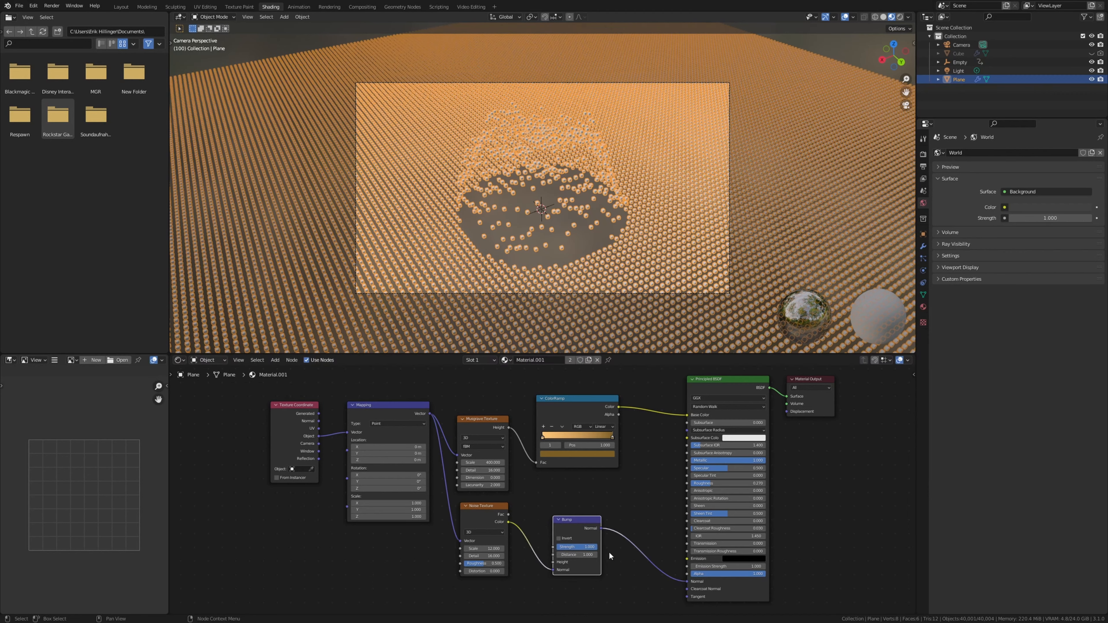
Step: Set the Bump node's Strength to 0.008
scroll(576, 542, up, 3)
double_click(576, 542)
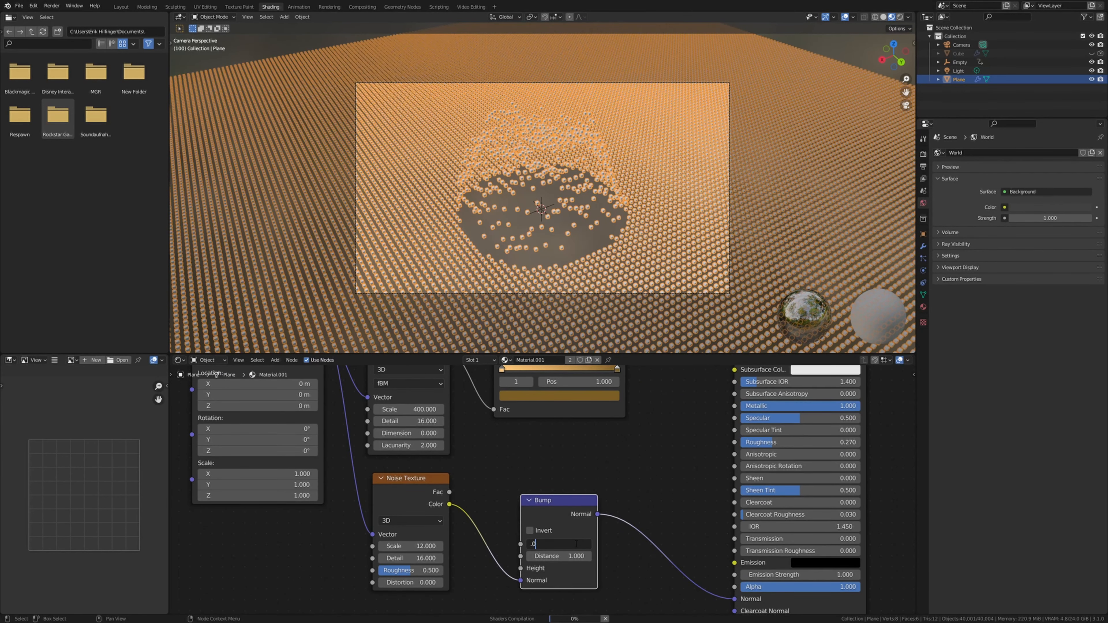
text(.008)
key(Return)
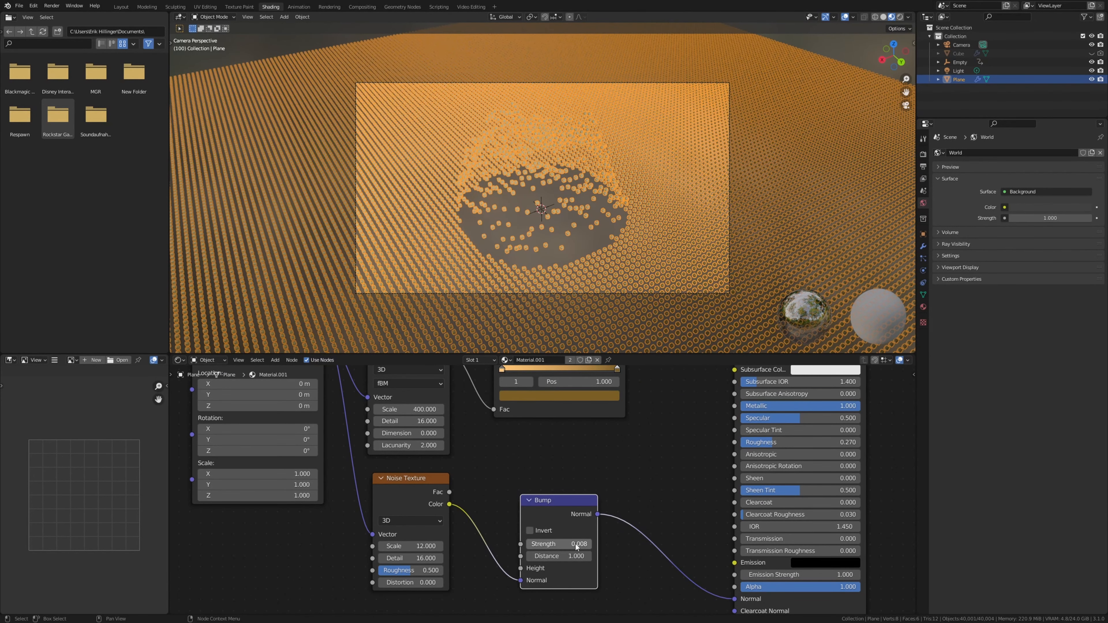
Step: Examine the complete node tree of Material.001
scroll(577, 547, down, 3)
middle_drag(716, 448, 654, 445)
scroll(665, 517, up, 5)
scroll(488, 520, down, 8)
scroll(414, 469, up, 1)
middle_drag(409, 451, 626, 485)
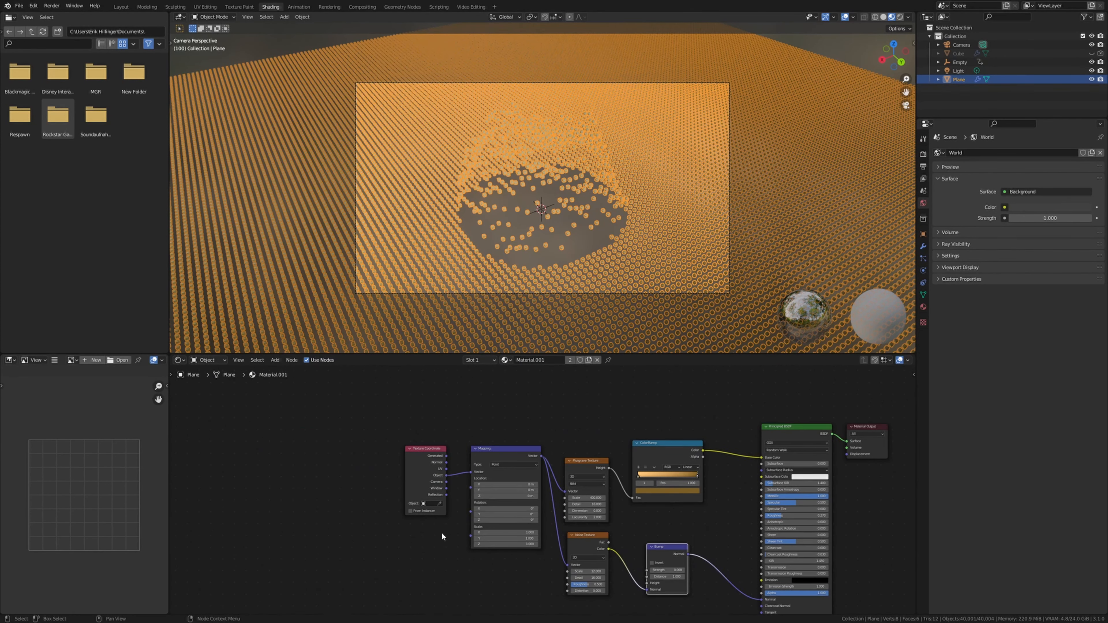
middle_drag(694, 506, 653, 461)
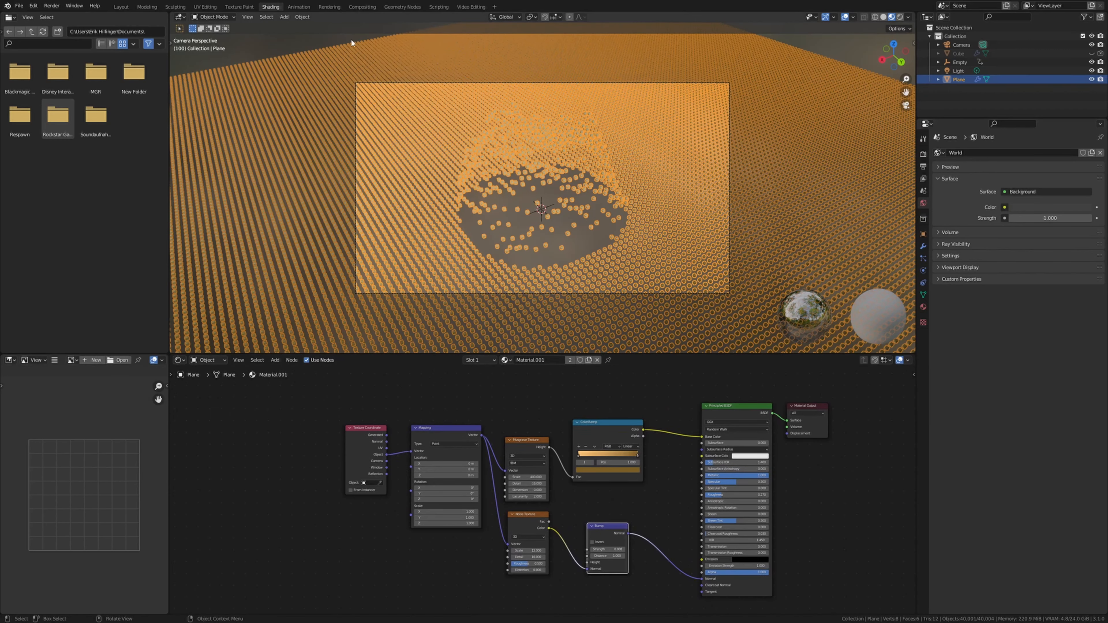
Step: Return to the Layout workspace, deselect the plane and show the viewport in rendered shading
click(121, 6)
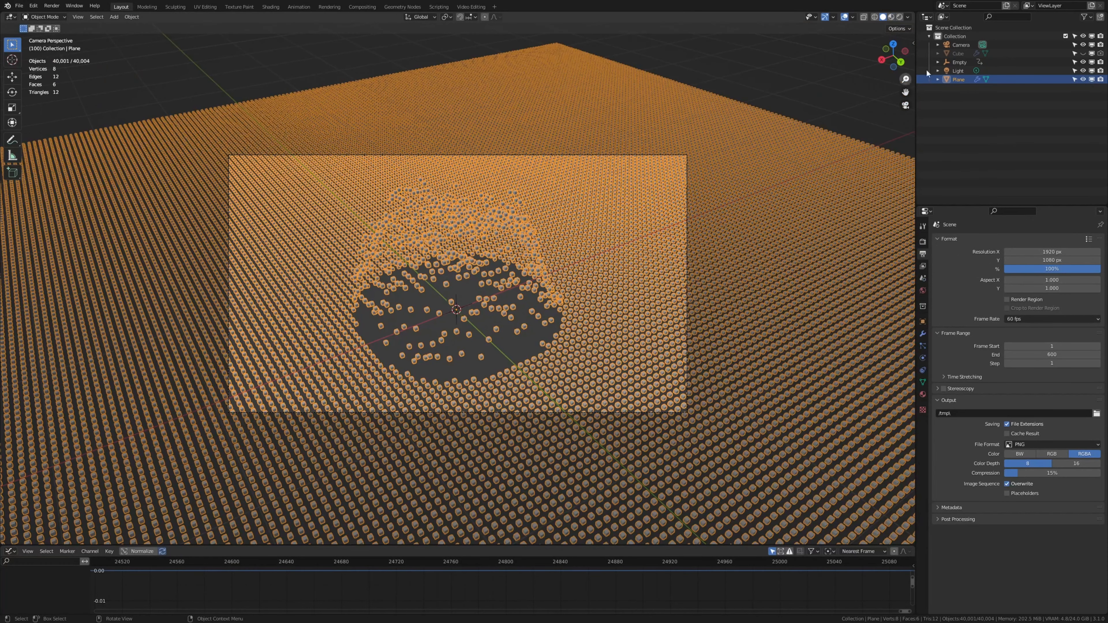
click(779, 79)
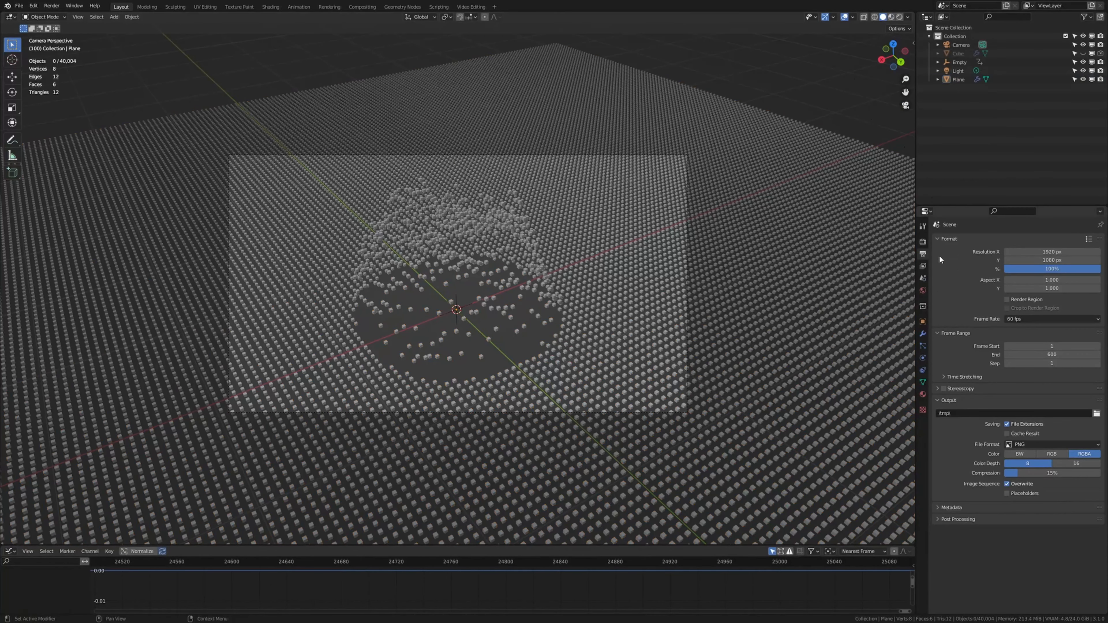
click(899, 18)
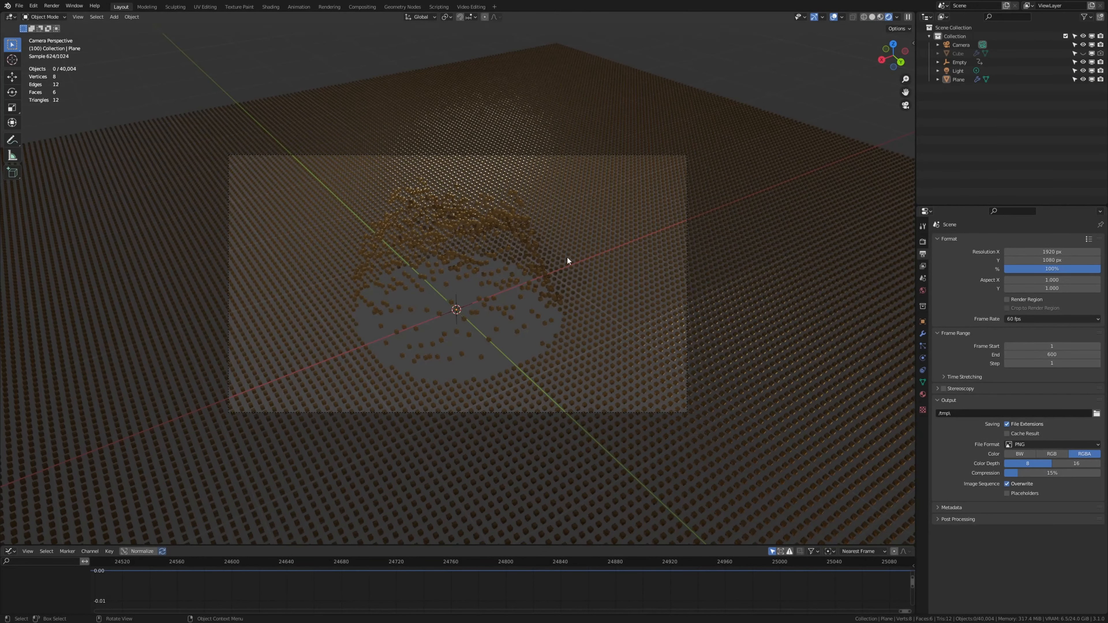
Step: Use a Sky Texture as the World background color
click(922, 289)
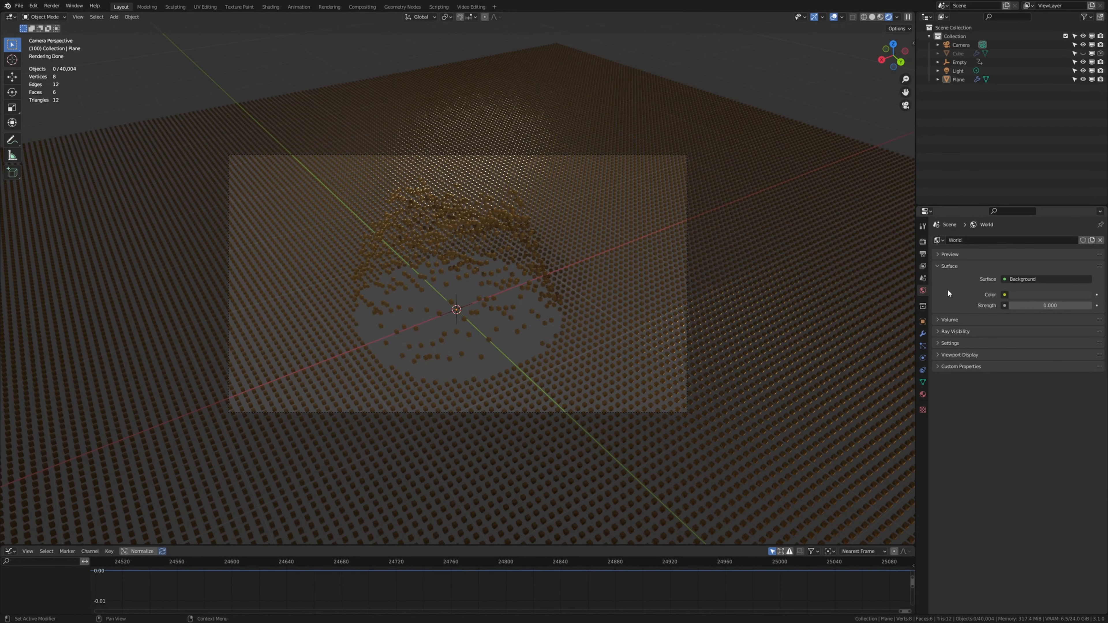
click(1005, 294)
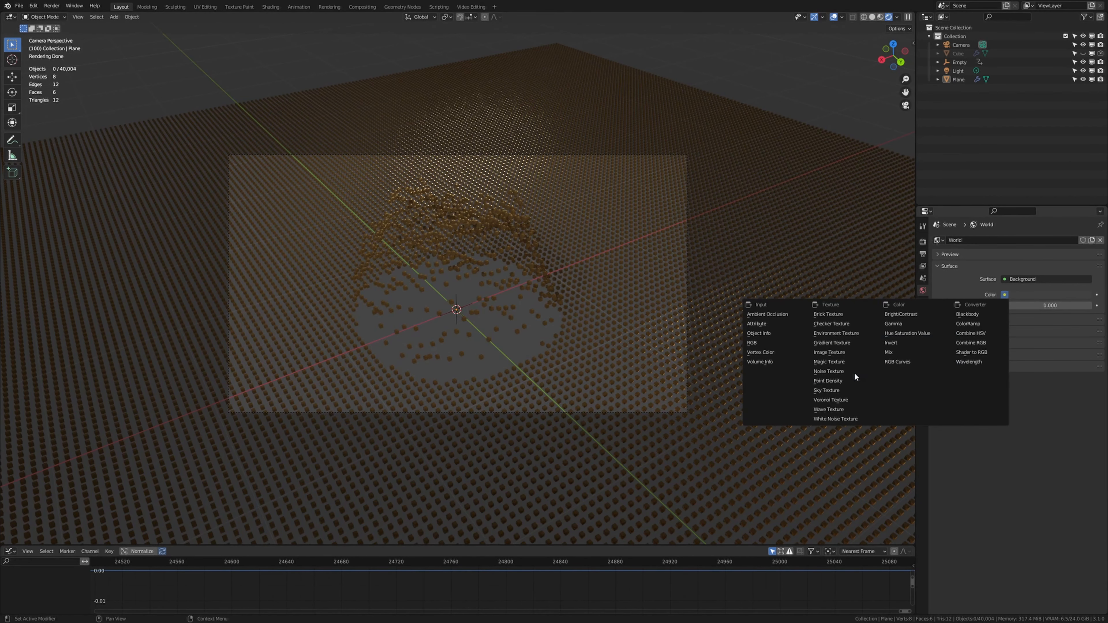
click(850, 390)
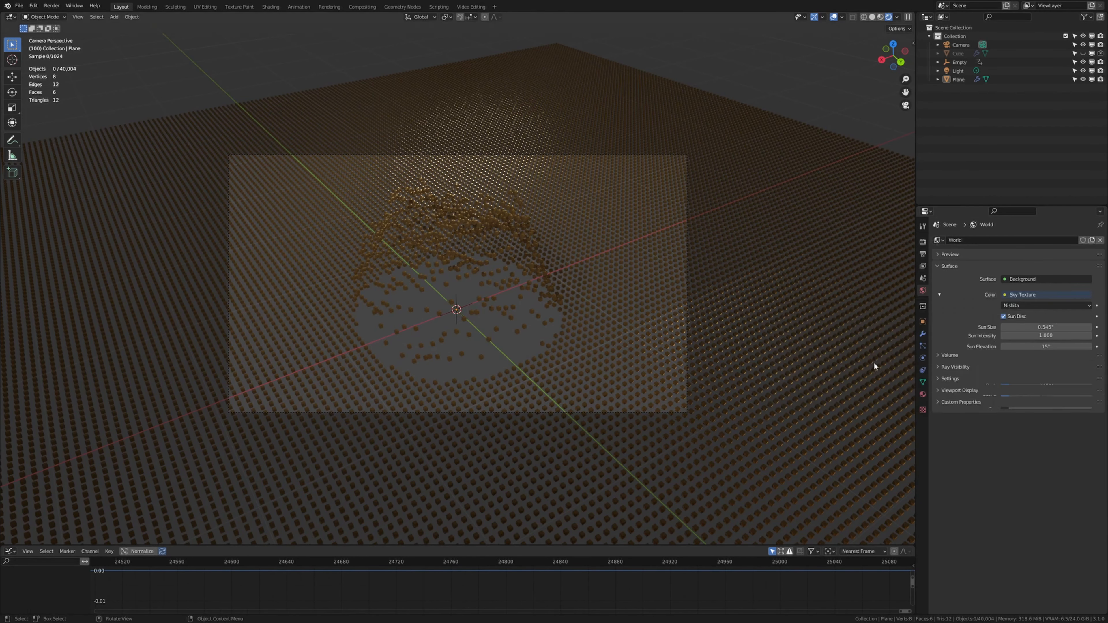
Step: Set the Sky Texture's Air, Dust and Ozone to 3 and Sun Elevation to 7°, with a background Strength of 0.2
drag(1047, 376, 1047, 394)
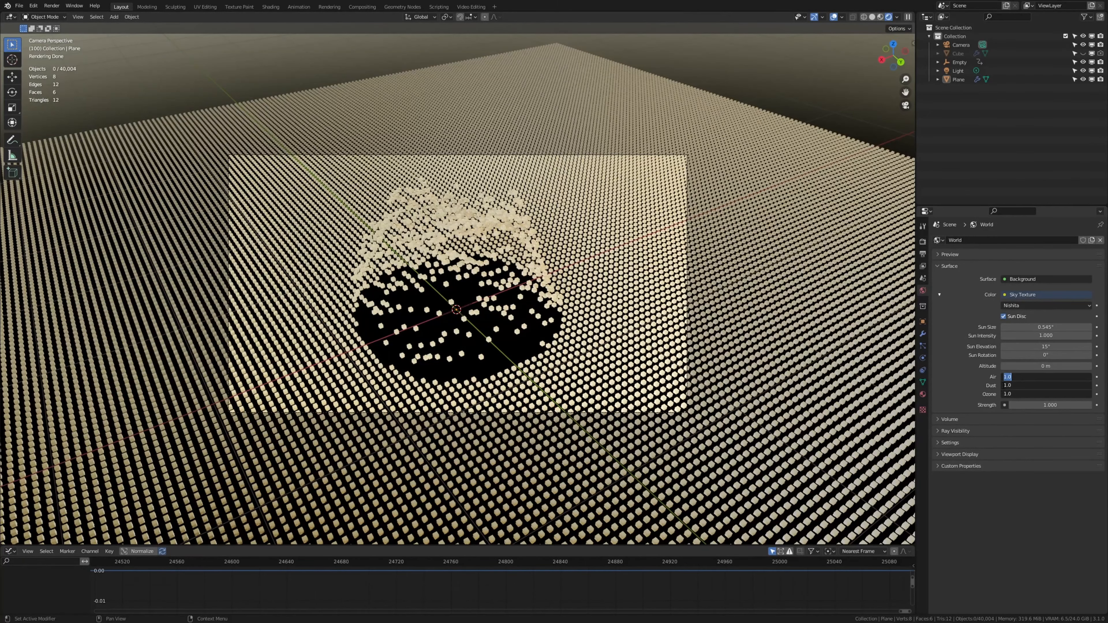
key(Return)
click(1039, 405)
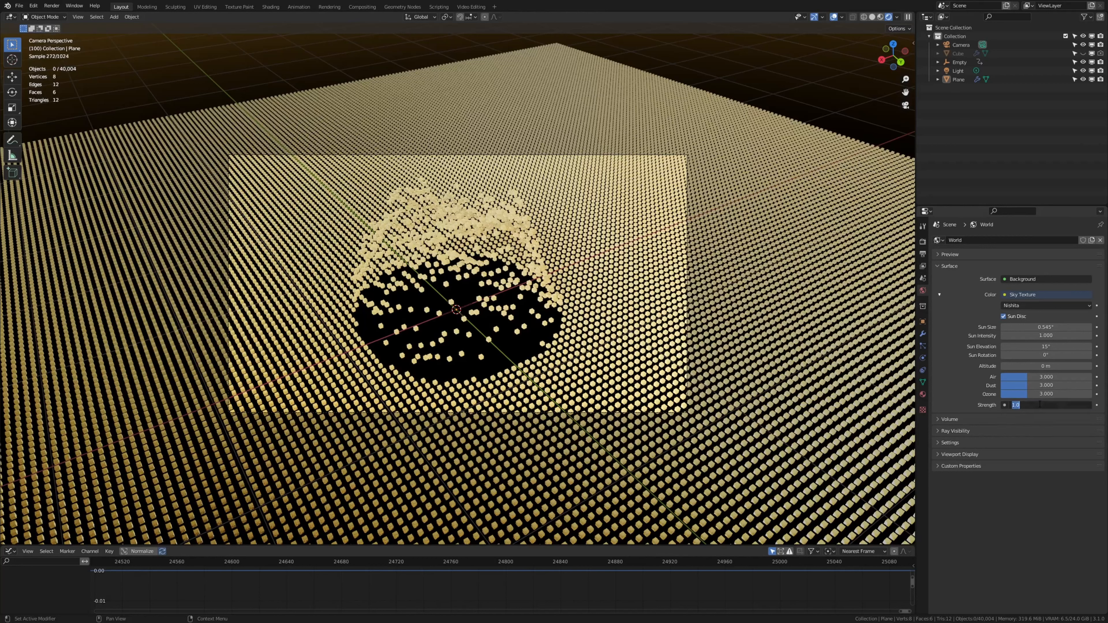
key(Return)
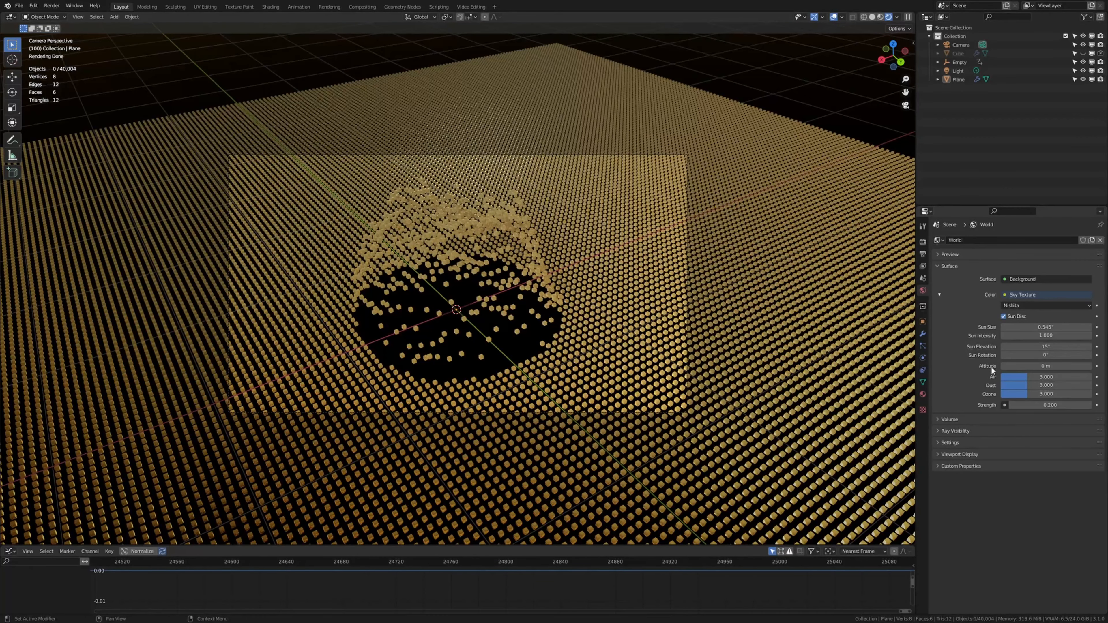
click(1030, 346)
key(Return)
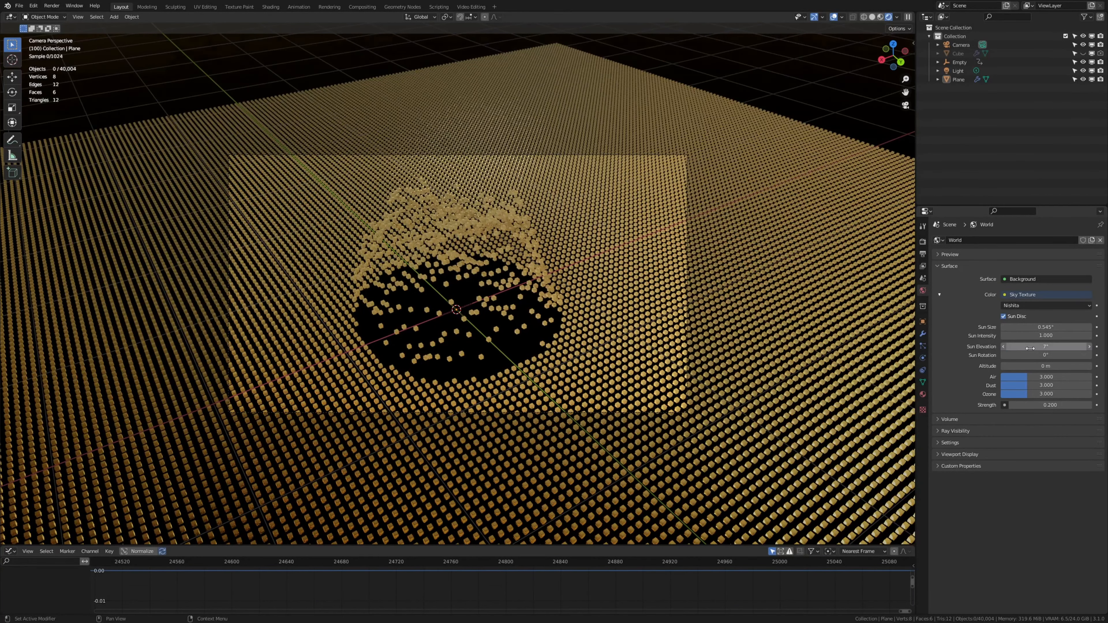
Step: Select the scene light and move it over the far side of the cube grid
click(958, 73)
scroll(696, 190, down, 3)
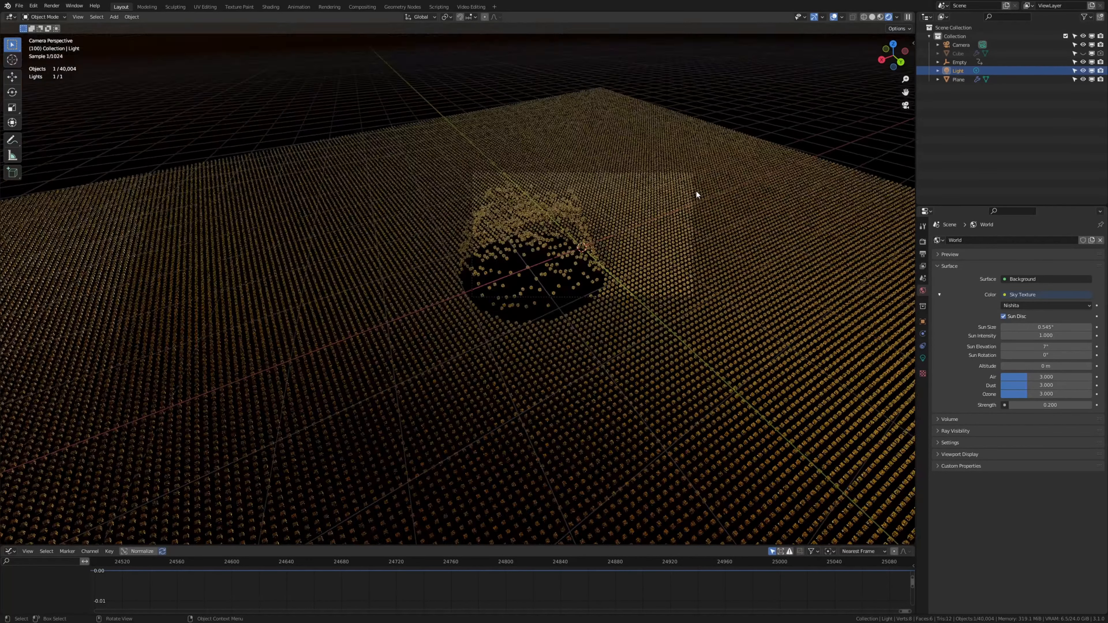
scroll(695, 185, down, 3)
middle_drag(674, 146, 641, 177)
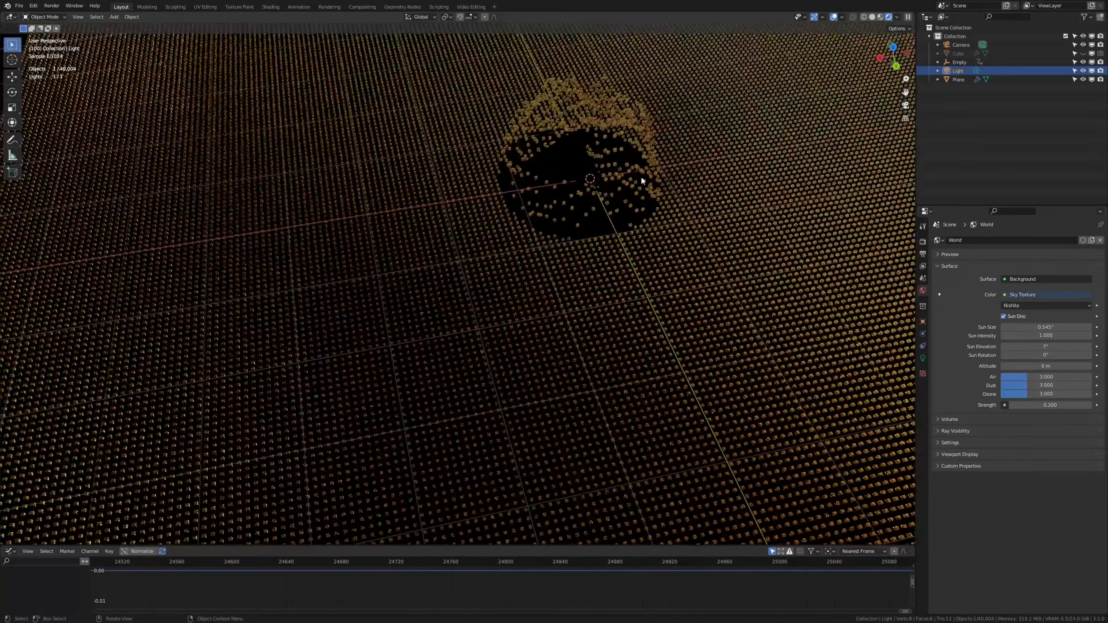
scroll(641, 177, down, 8)
scroll(654, 111, up, 7)
scroll(245, 141, down, 4)
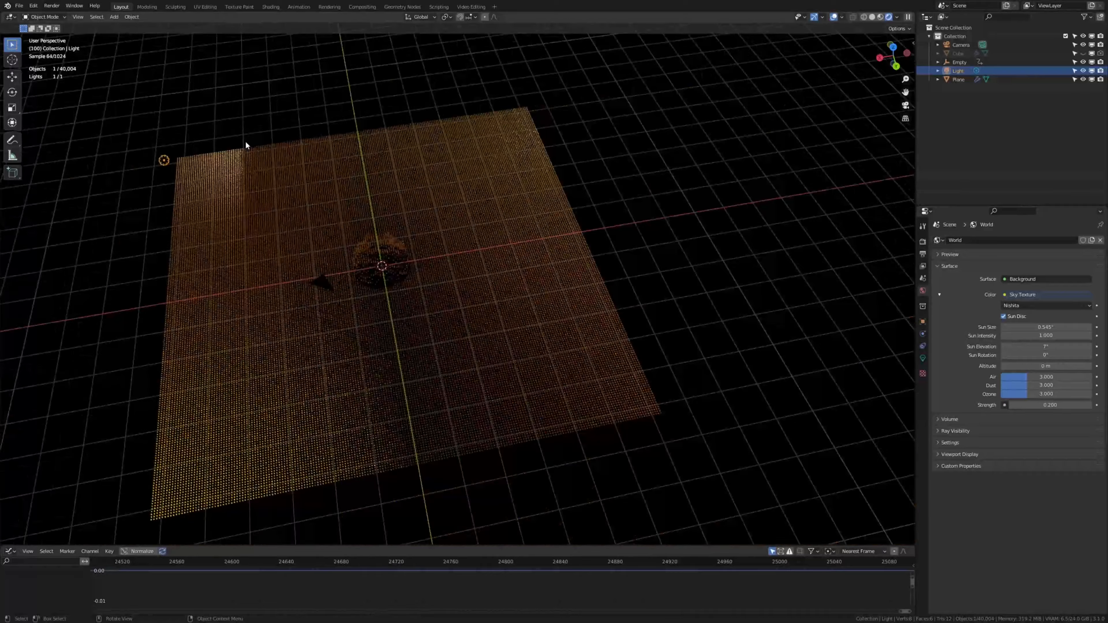
scroll(245, 141, up, 1)
key(g)
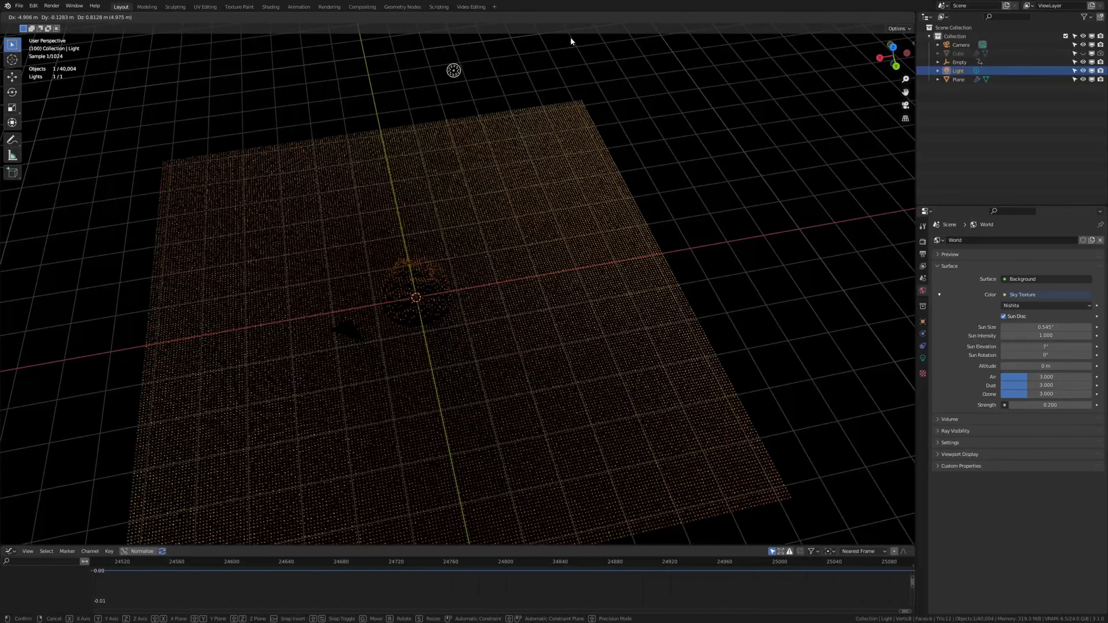
click(571, 34)
Step: From the camera view, adjust the light's height along global Z and shift it horizontally above the grid's far edge
key(KP_0)
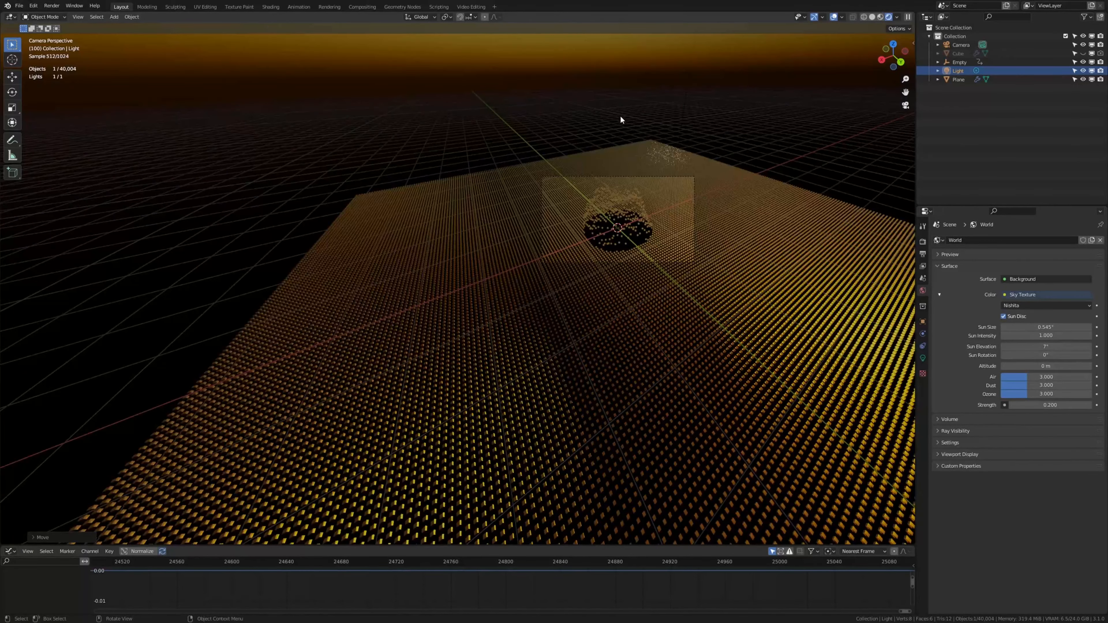
key(g)
key(z)
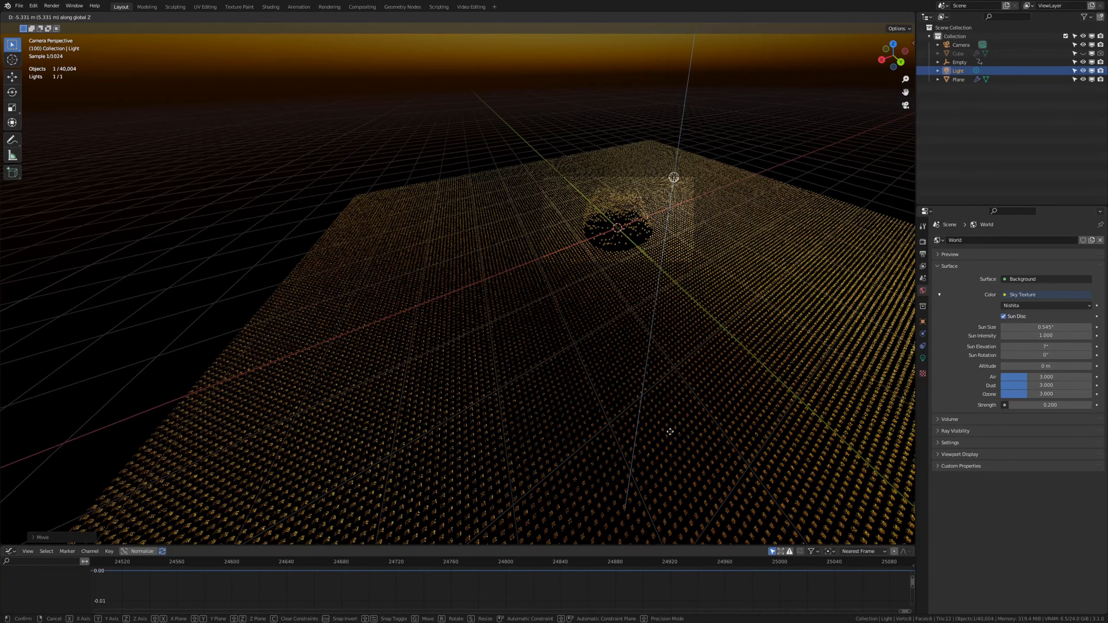
click(672, 262)
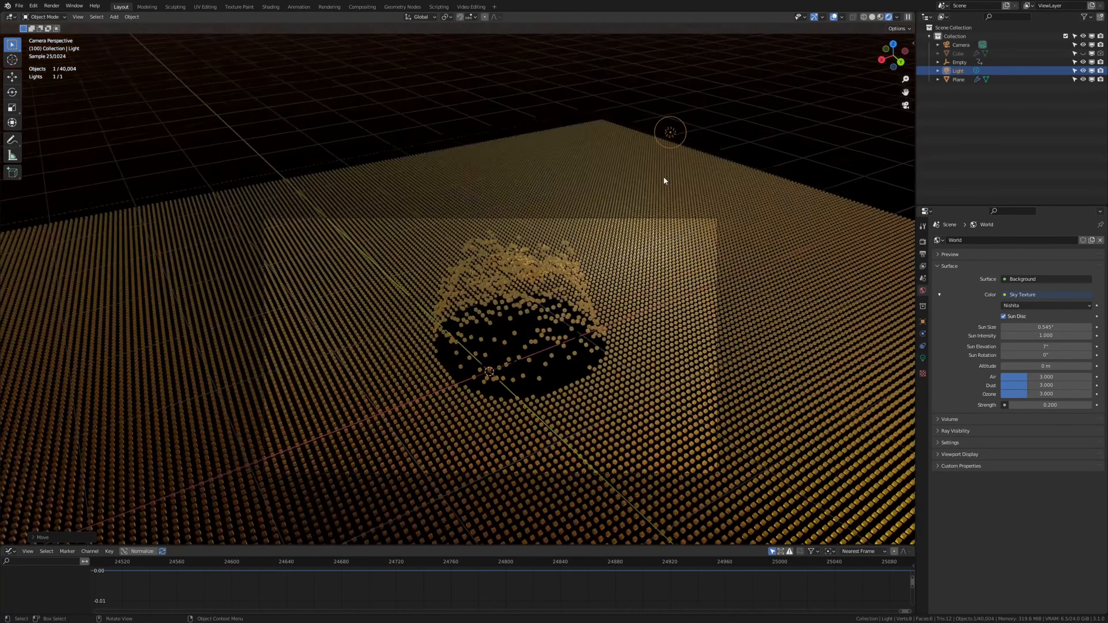
key(g)
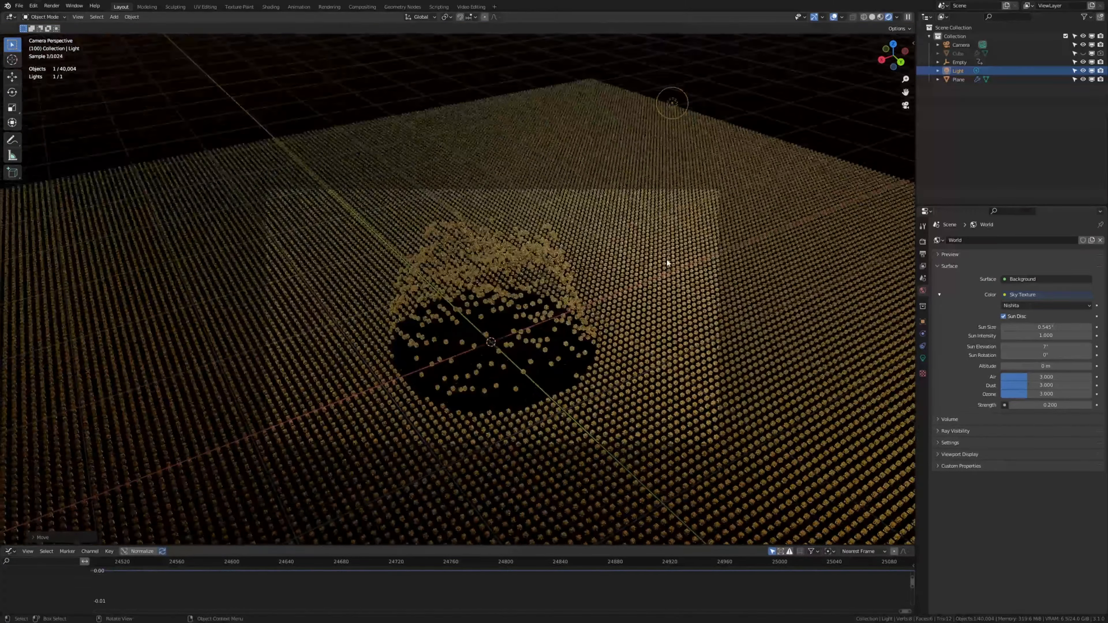
key(shift+z)
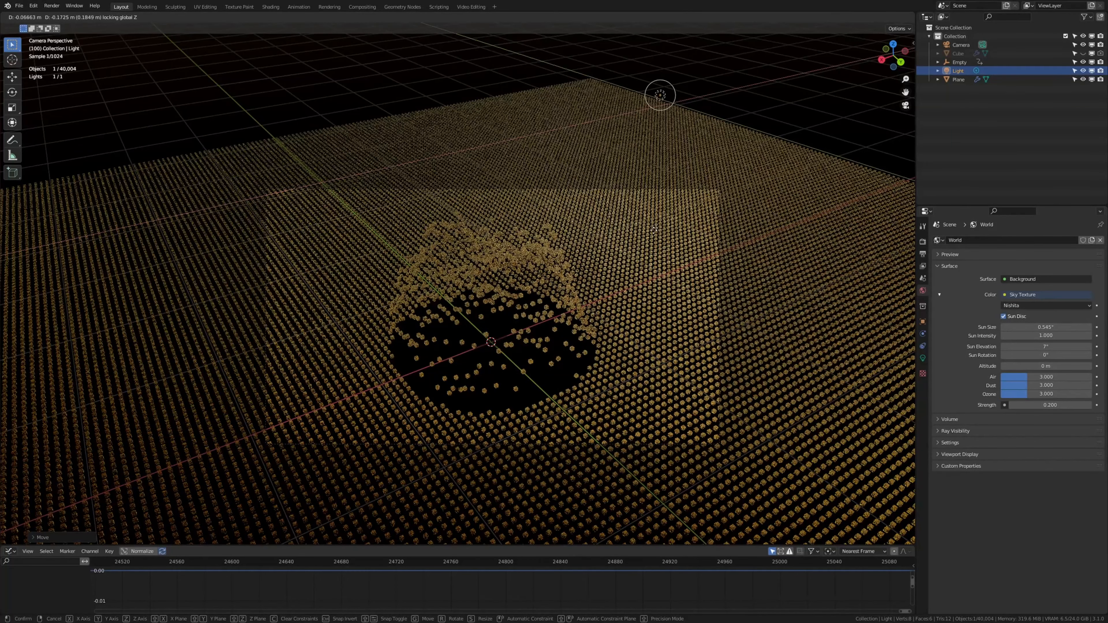
click(636, 186)
Step: Convert the light to a Sun with a strength of 1
click(922, 358)
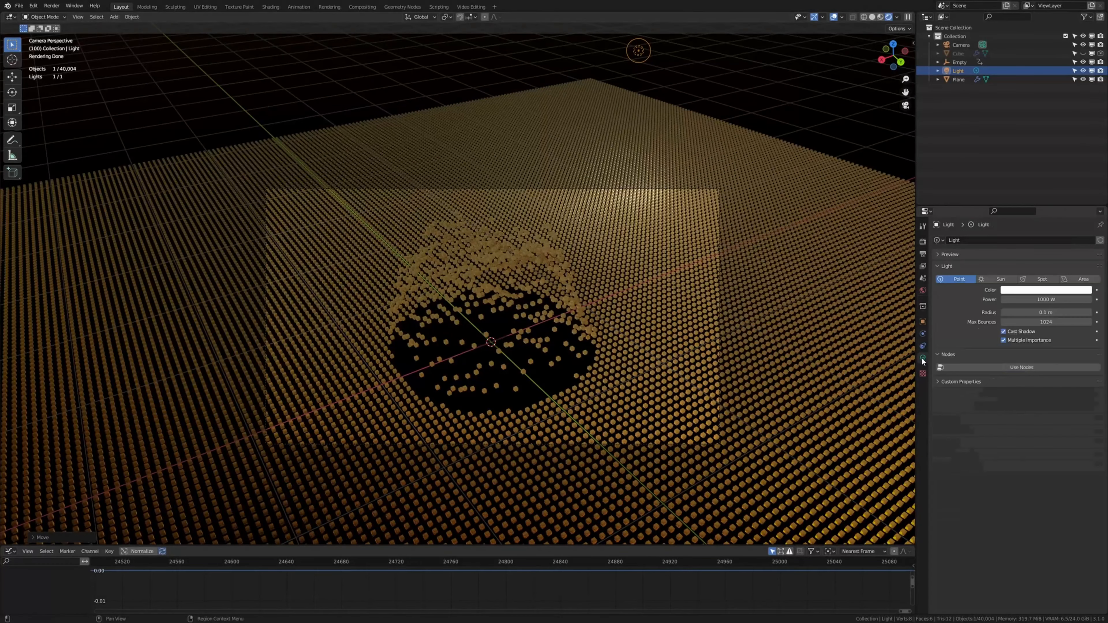
click(996, 279)
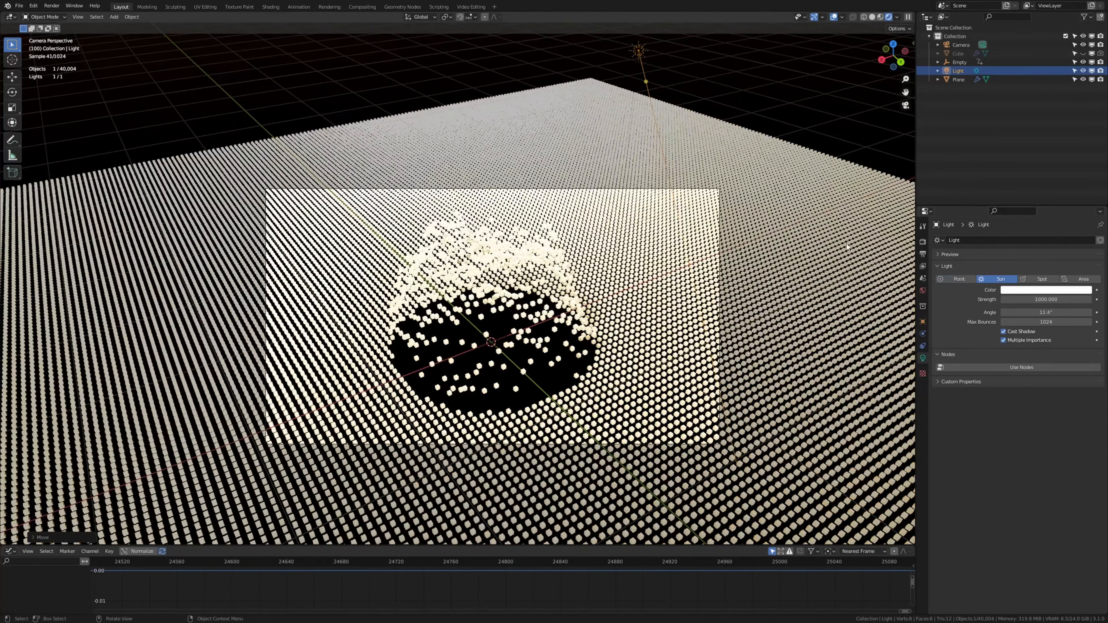
click(1047, 297)
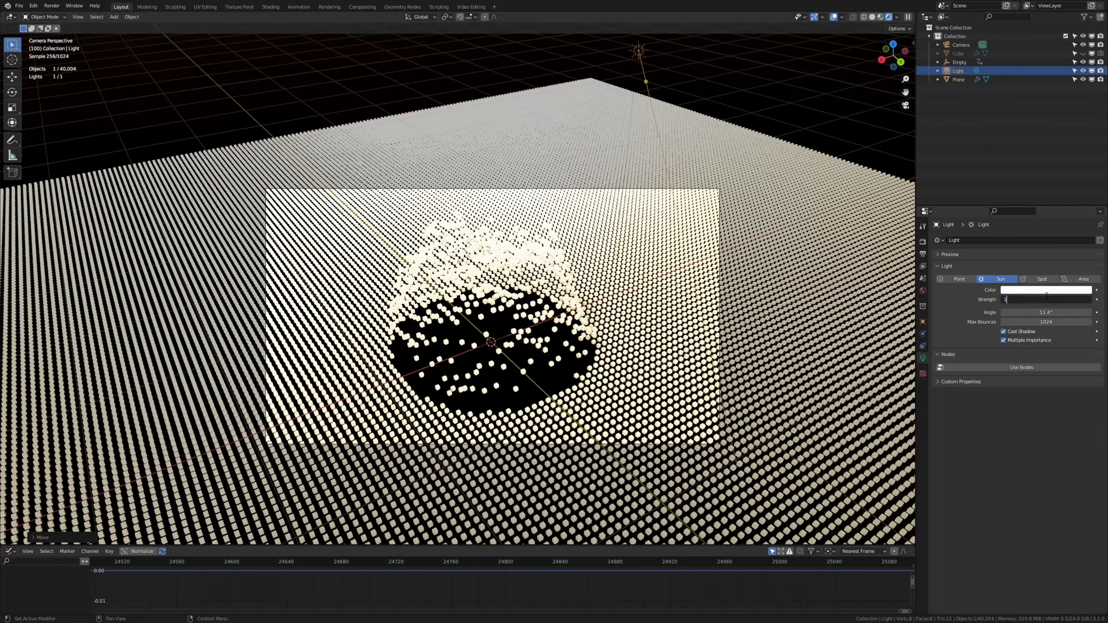
key(Return)
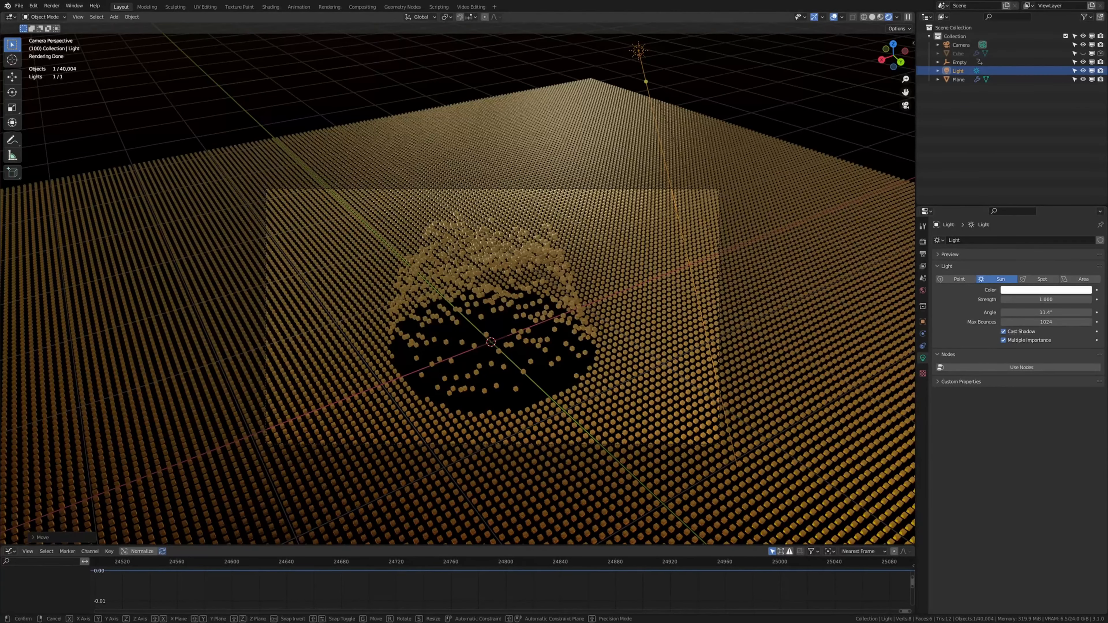
Step: Rotate the sun to aim across the circular hole in the grid and give it a warm pale orange color
key(r)
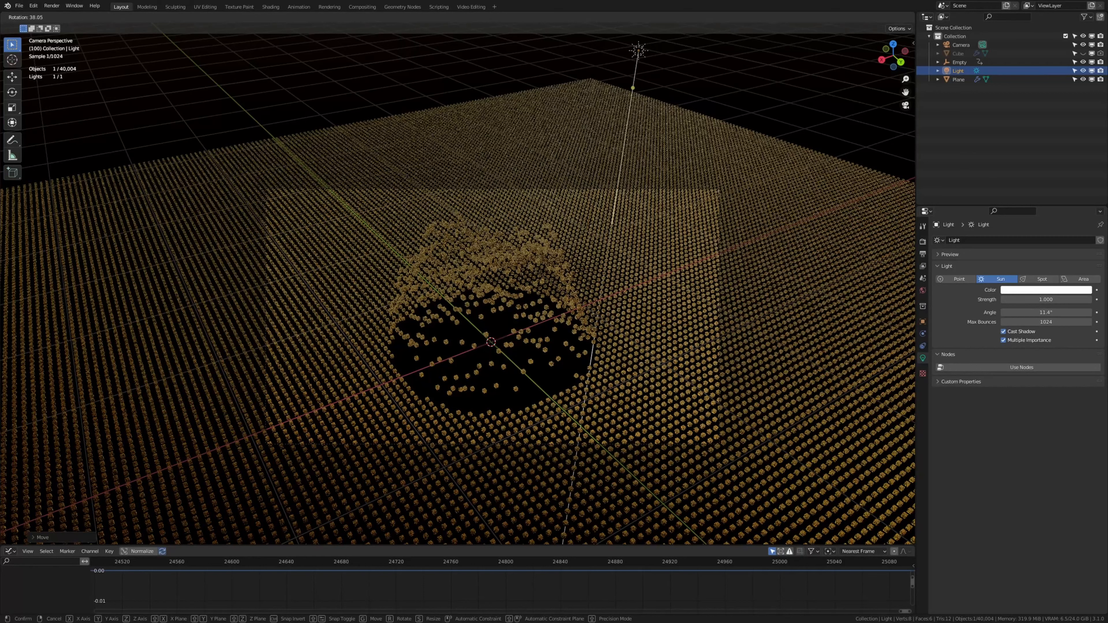
click(349, 322)
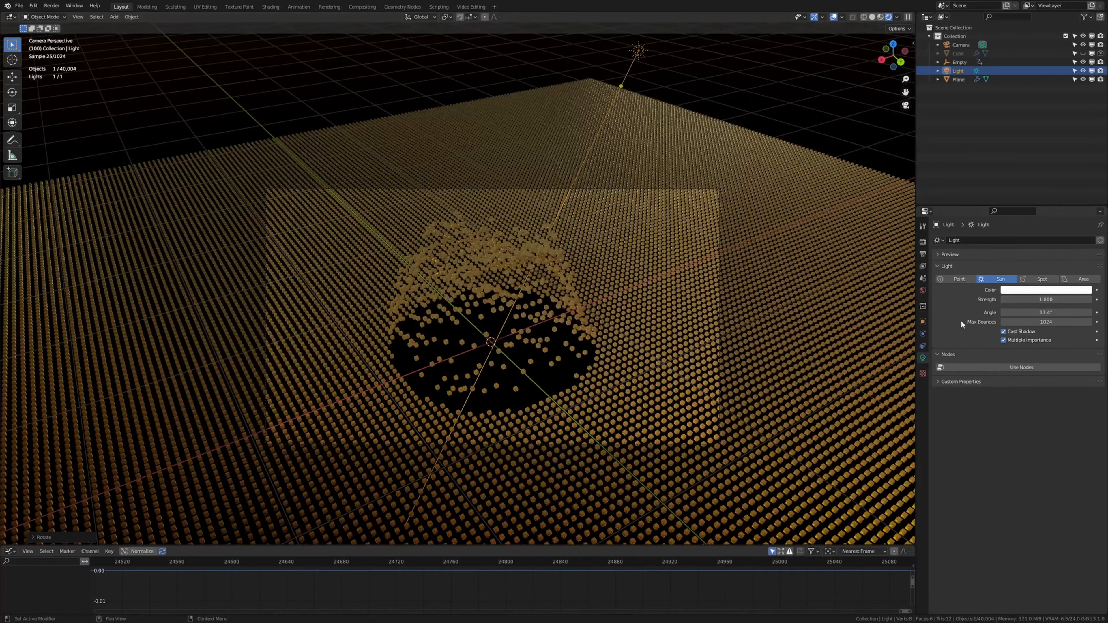
click(1037, 292)
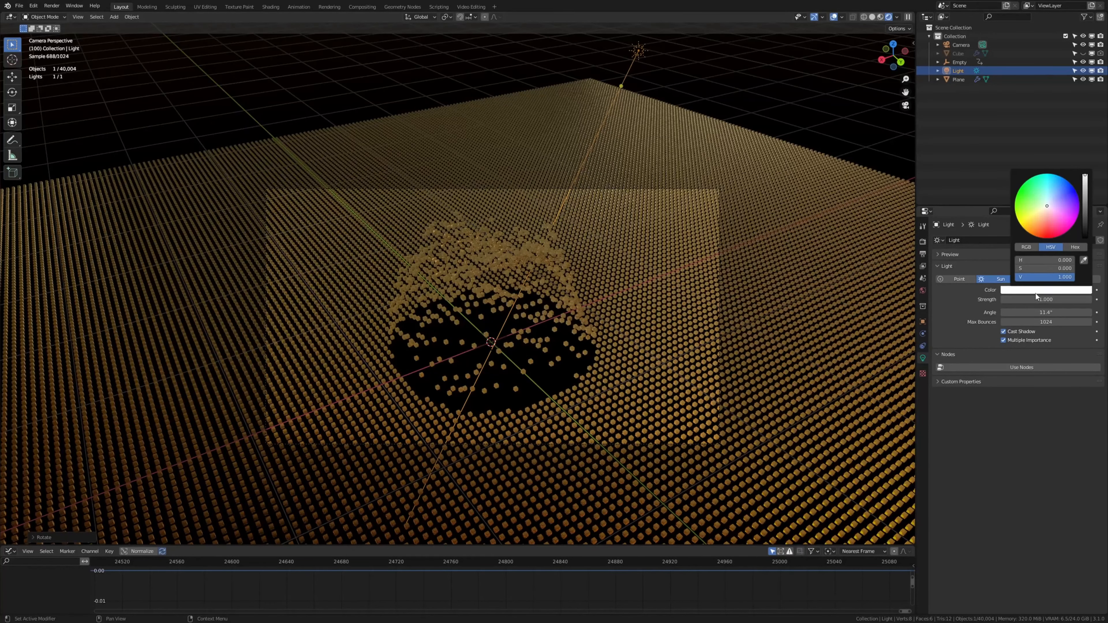
click(1040, 214)
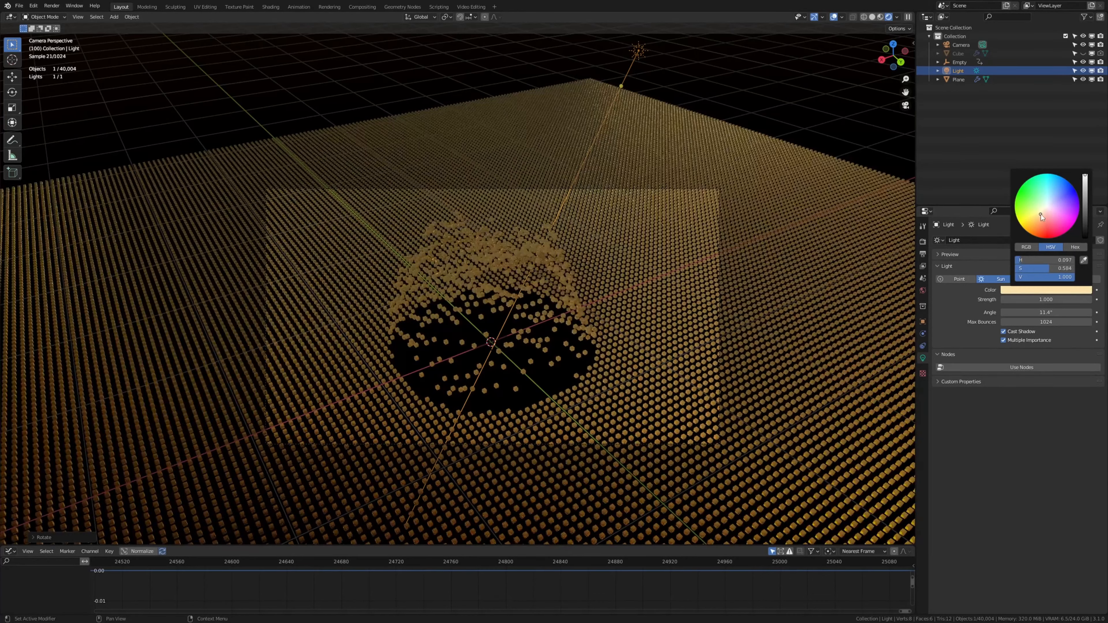
Step: Try sun strengths of 20, 50 and 40, and settle on 30
mouse_move(1046, 299)
mouse_down()
mouse_move(1073, 299)
mouse_move(1058, 299)
mouse_up()
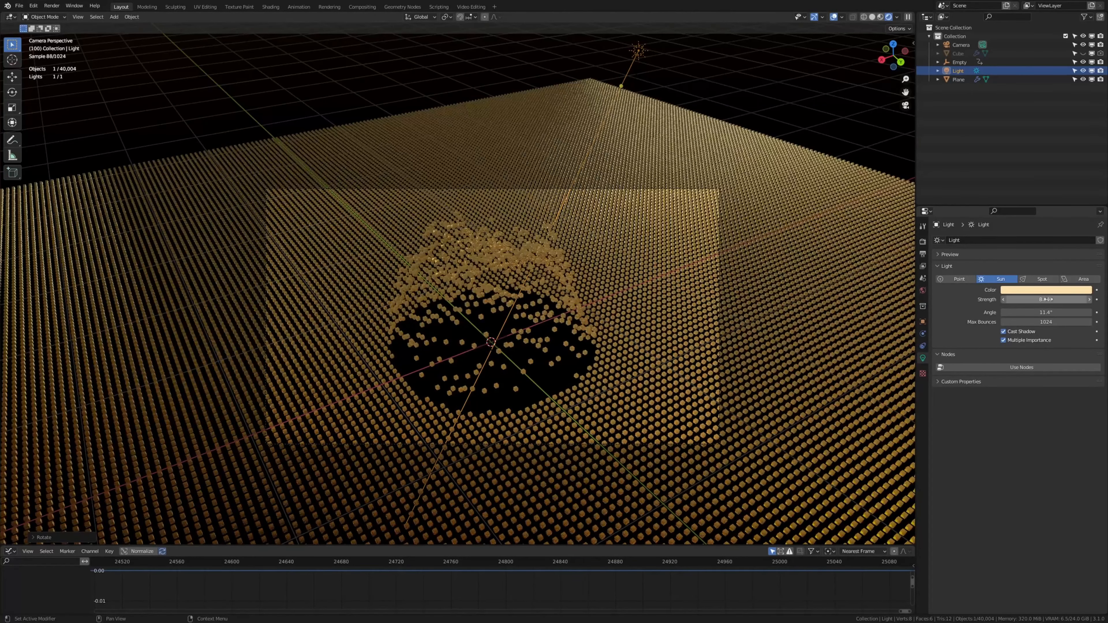
click(1050, 300)
text(20)
key(Return)
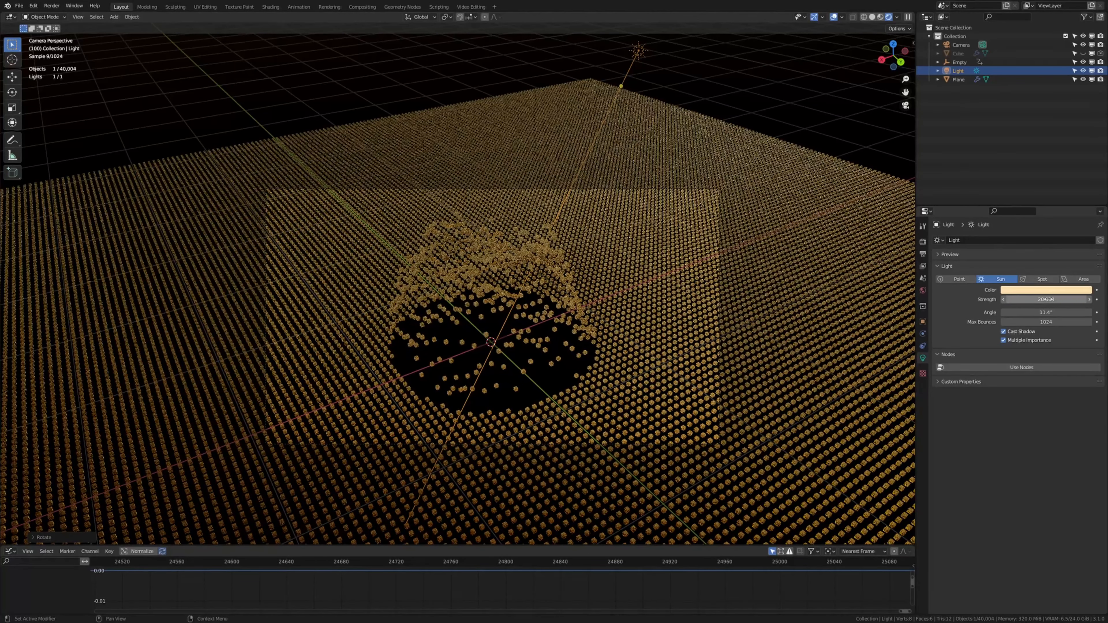
click(1046, 299)
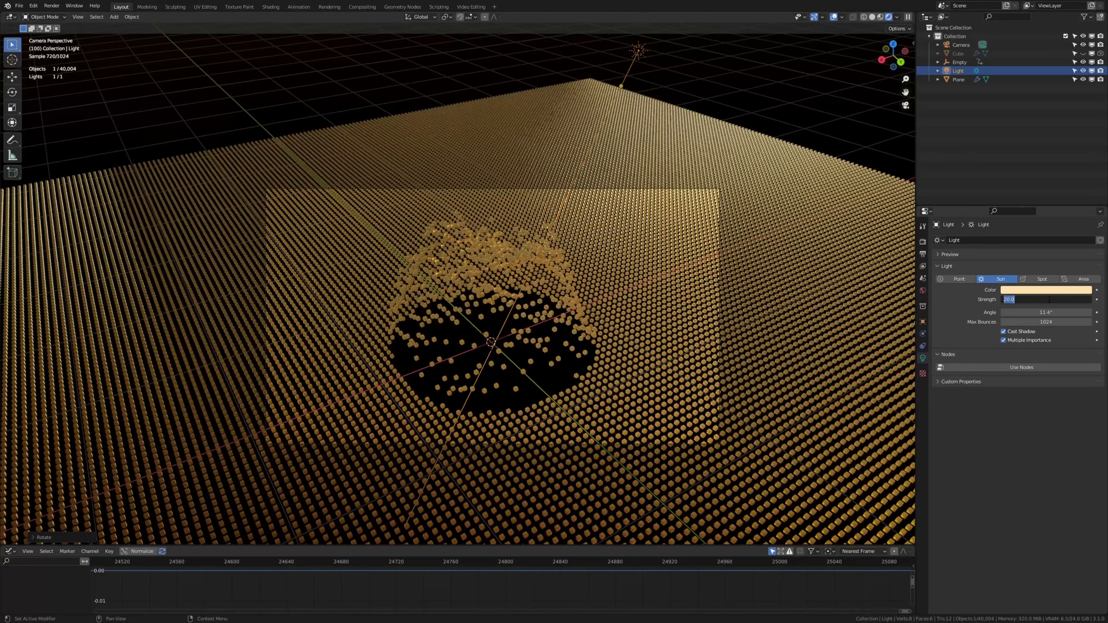
text(50)
key(Return)
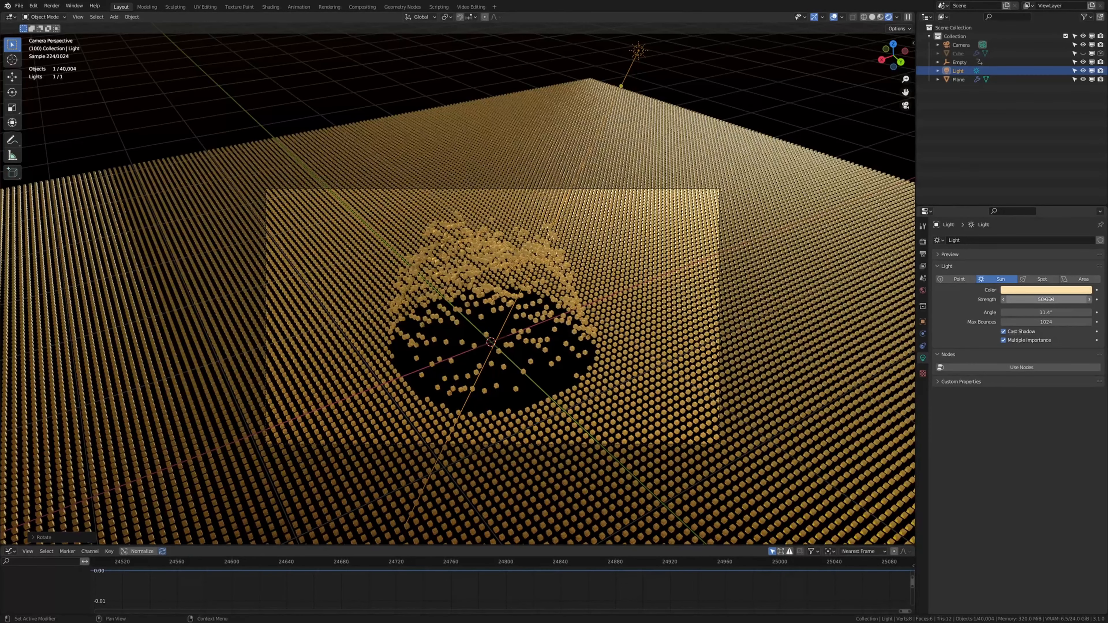
click(1046, 299)
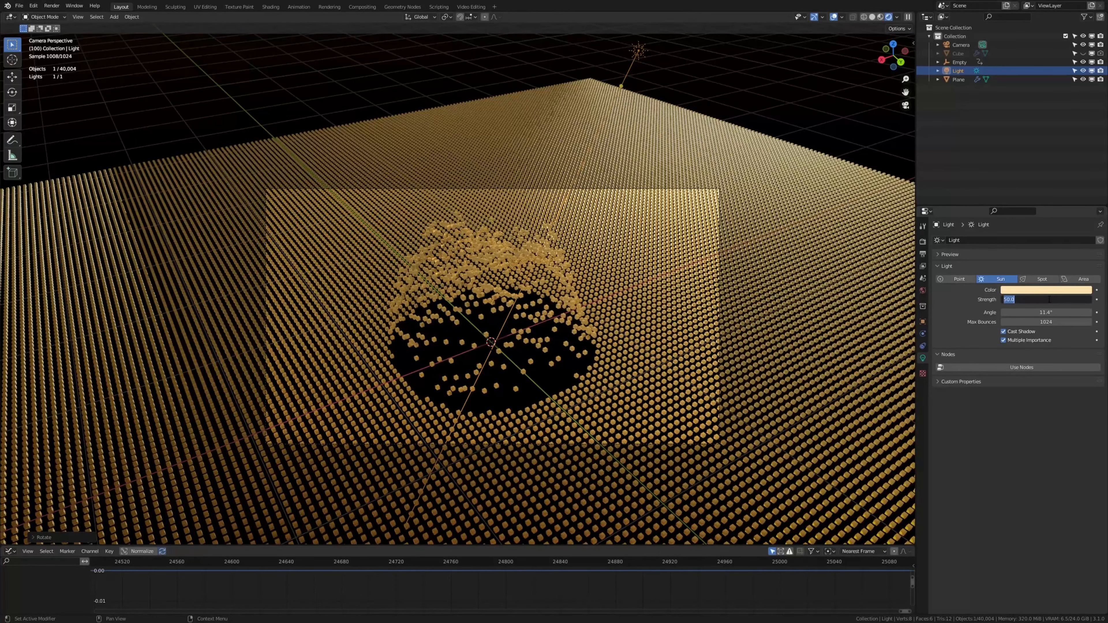
key(Return)
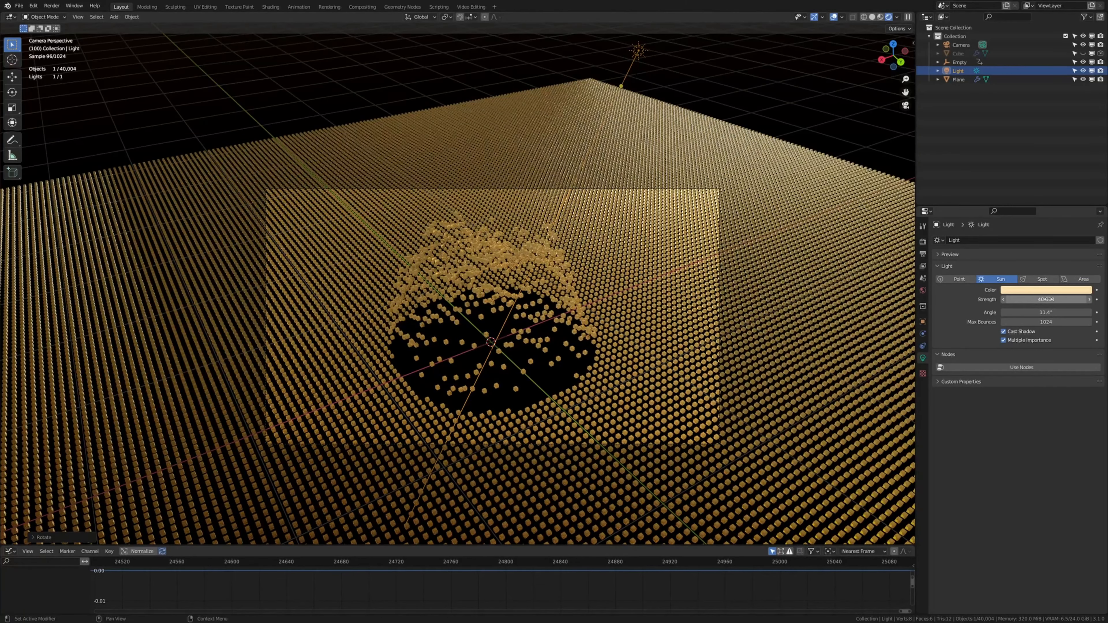
click(1046, 299)
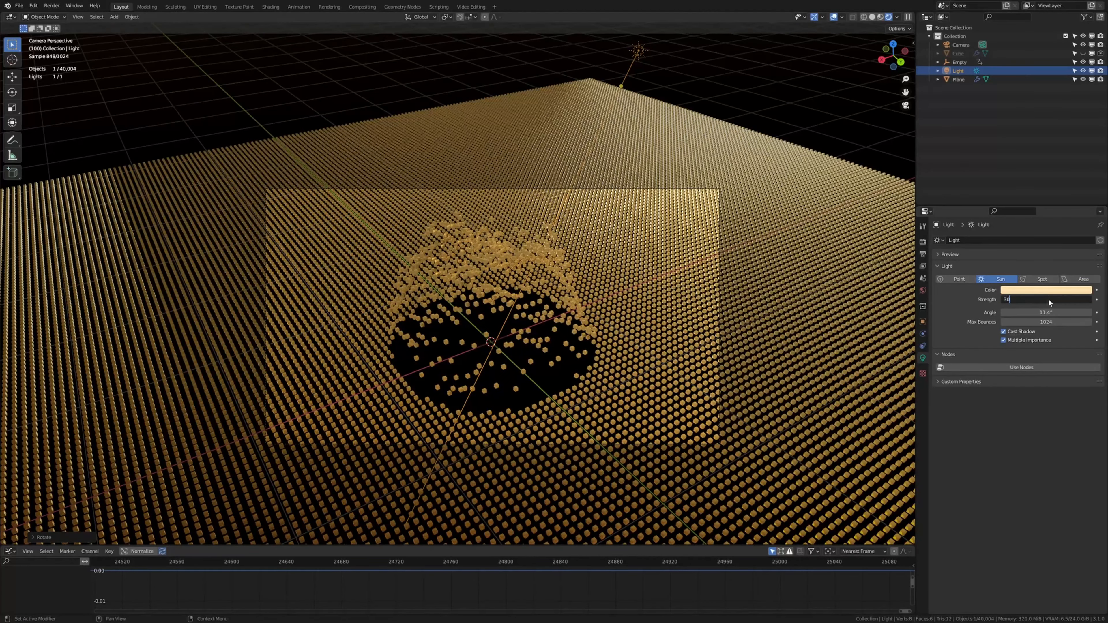
text(30)
key(Return)
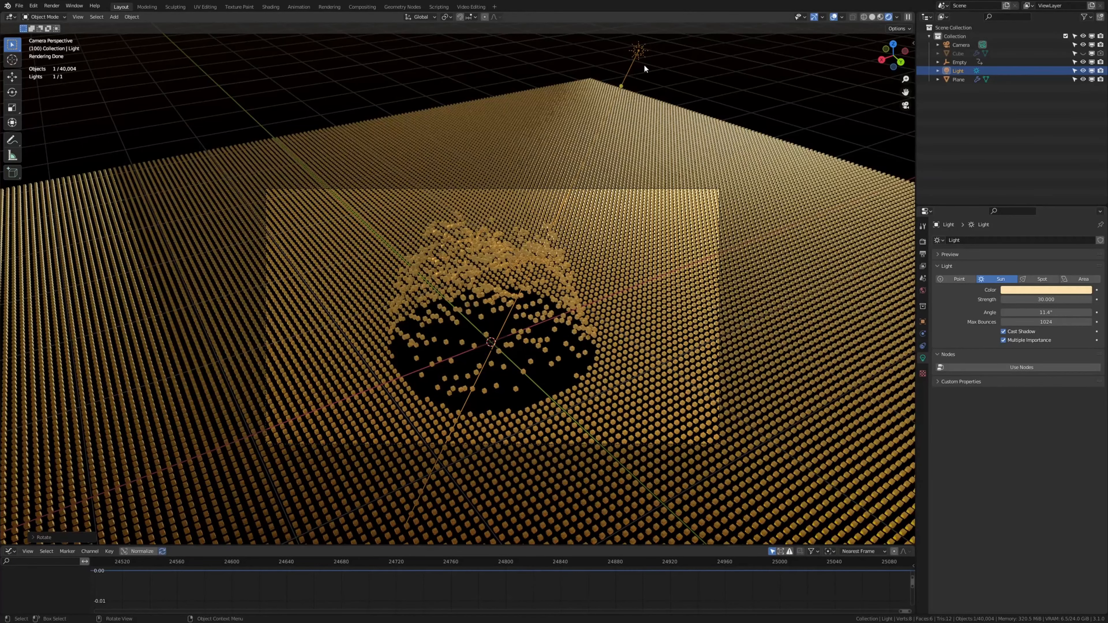
Step: Make a copy of the sun and move it horizontally about 3.3 m, locking global Z, to the opposite back edge of the grid
key(ctrl+v)
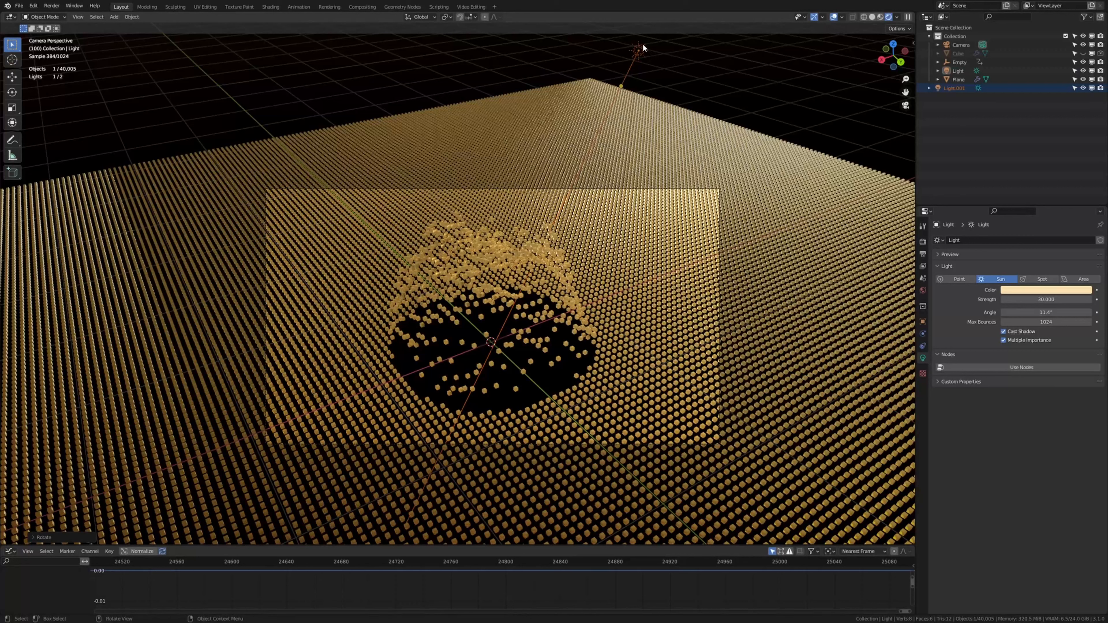
click(642, 43)
key(g)
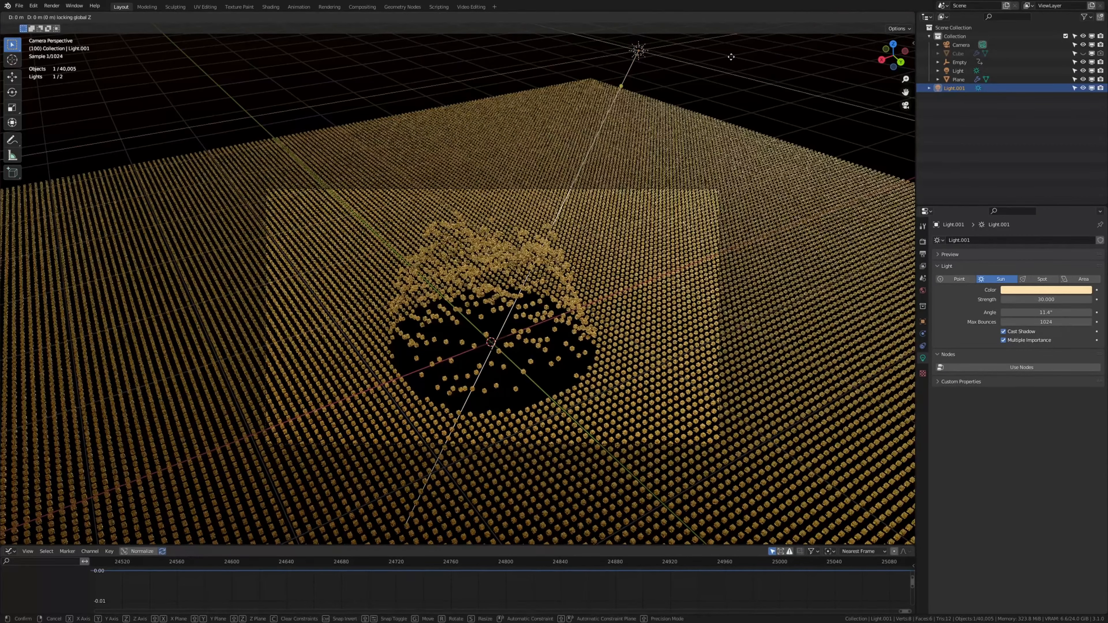
key(z)
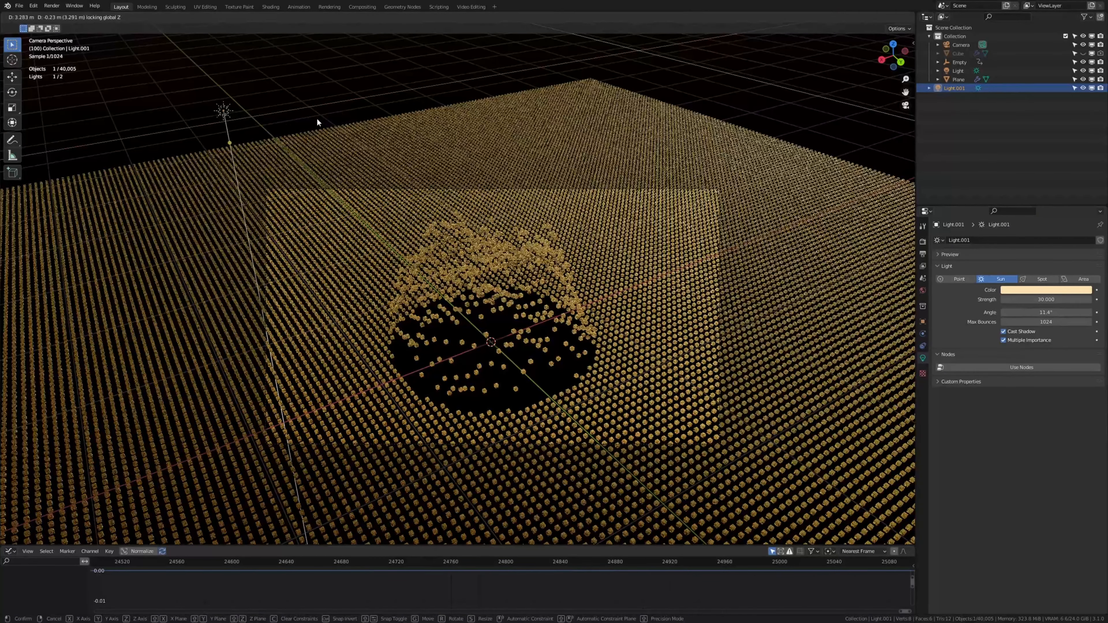
click(298, 117)
Step: Rotate the copied sun about global Z so it points toward the circular hole
key(r)
key(z)
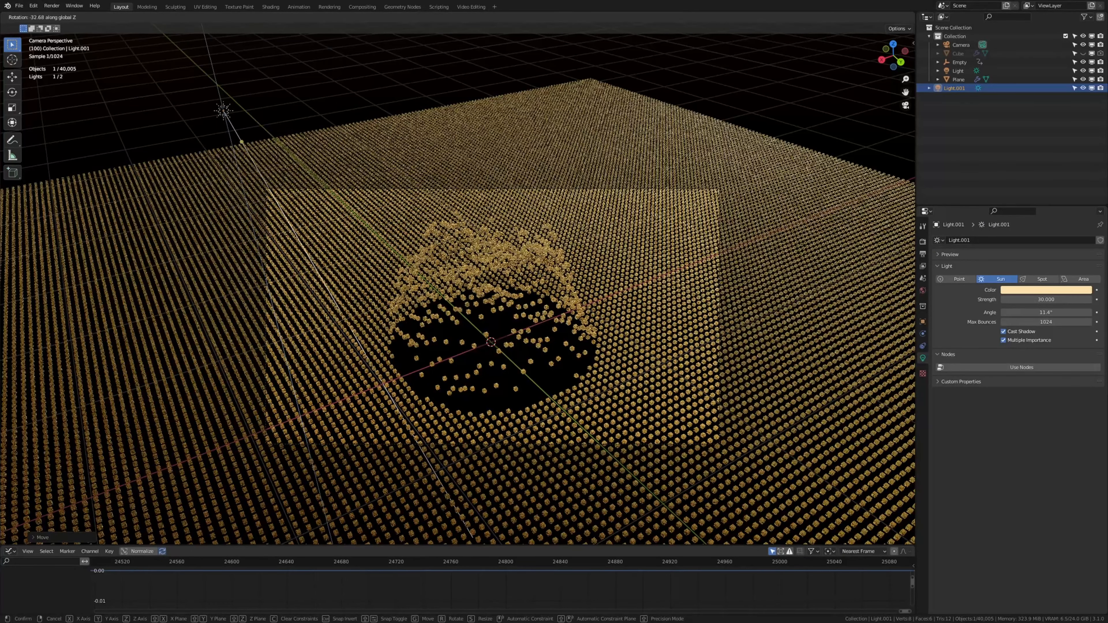
click(279, 194)
middle_drag(279, 195, 370, 221)
key(KP_0)
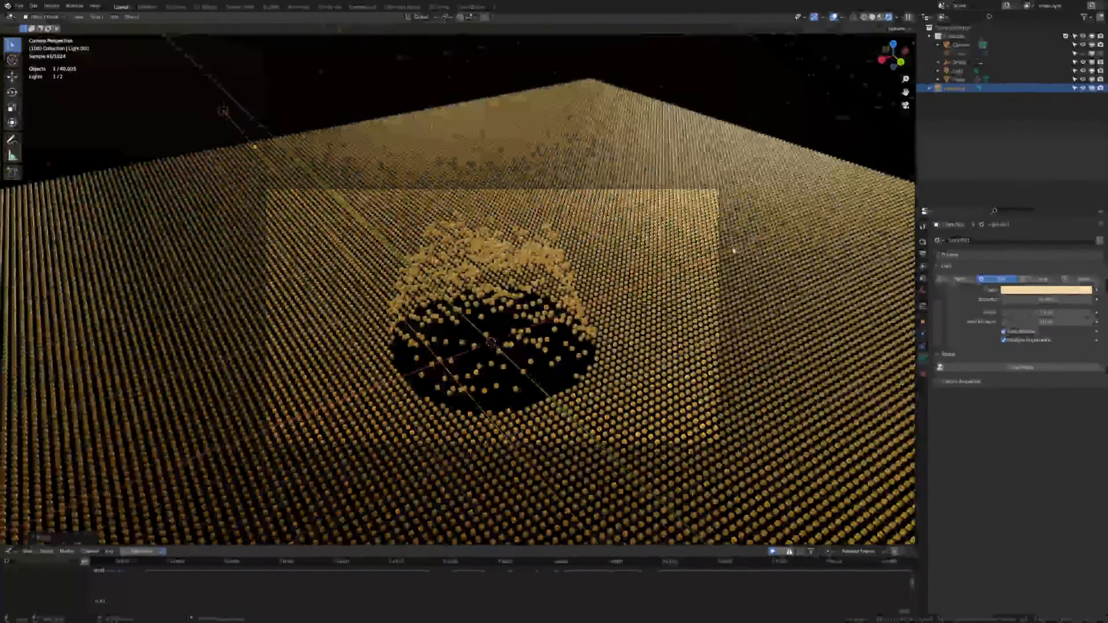
Step: Halve the copied sun's strength to 15
click(1054, 301)
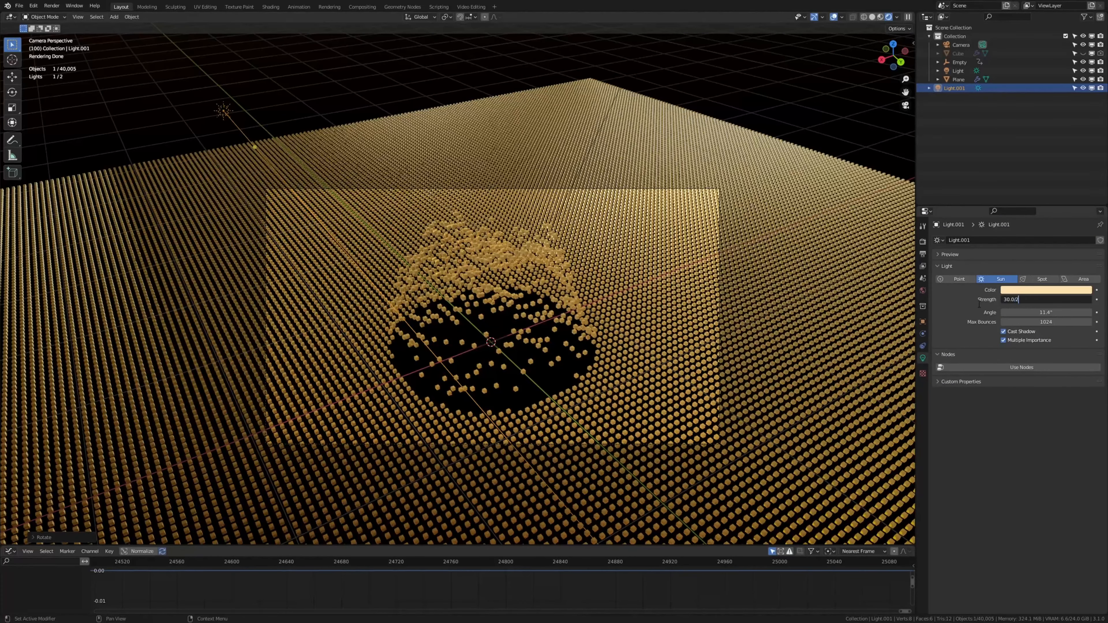
text(/2)
key(Return)
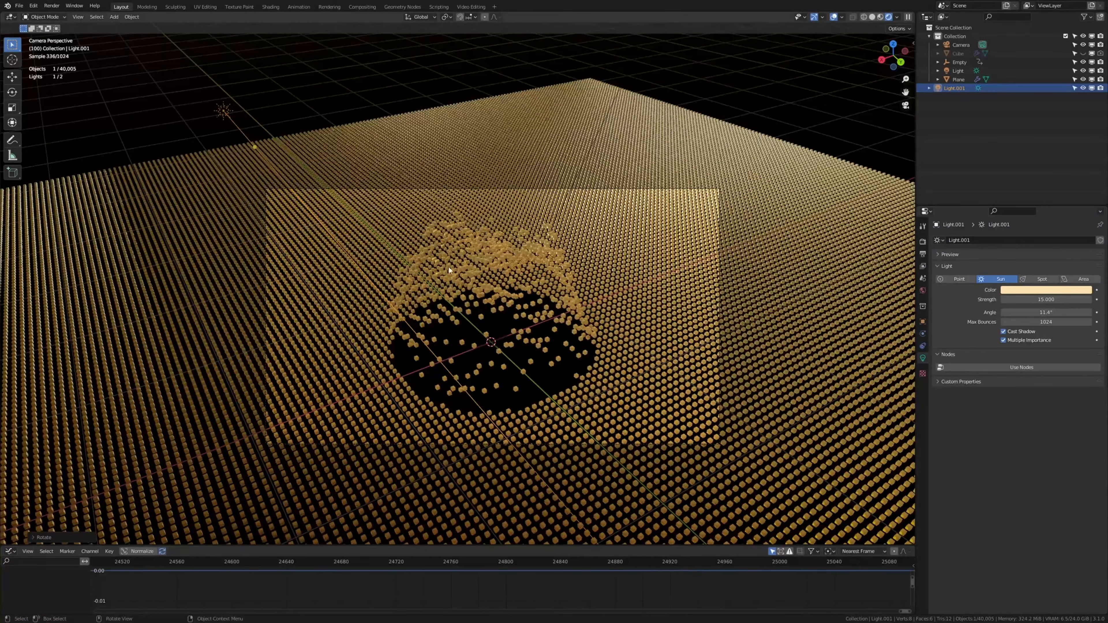
Step: Duplicate the 15-strength sun and move the duplicate along global Y to the near edge of the circular hole
key(shift+d)
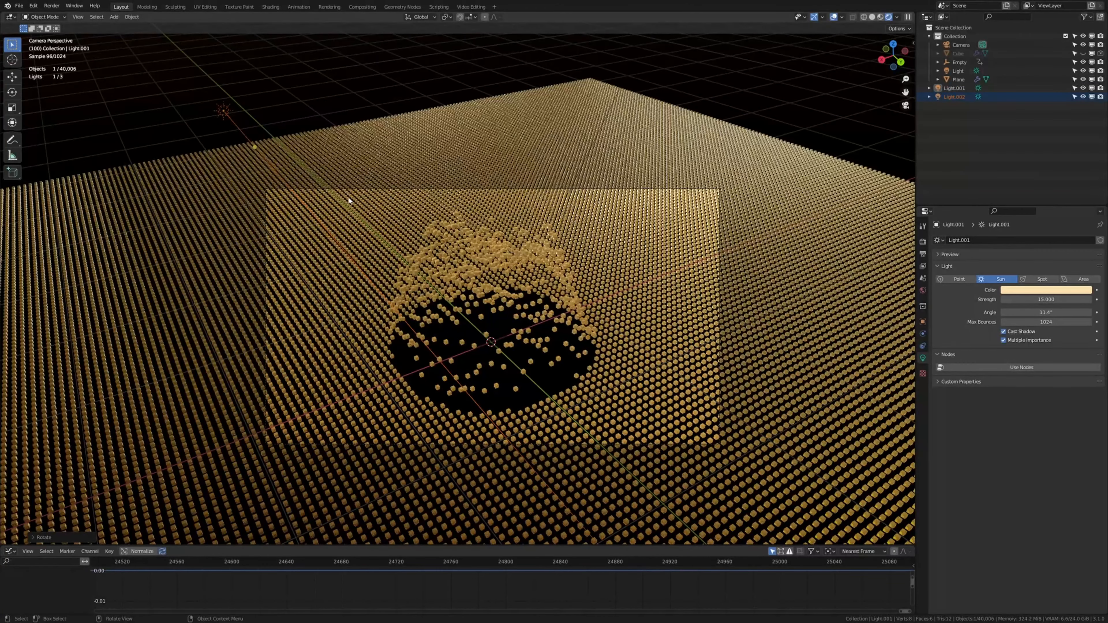
key(g)
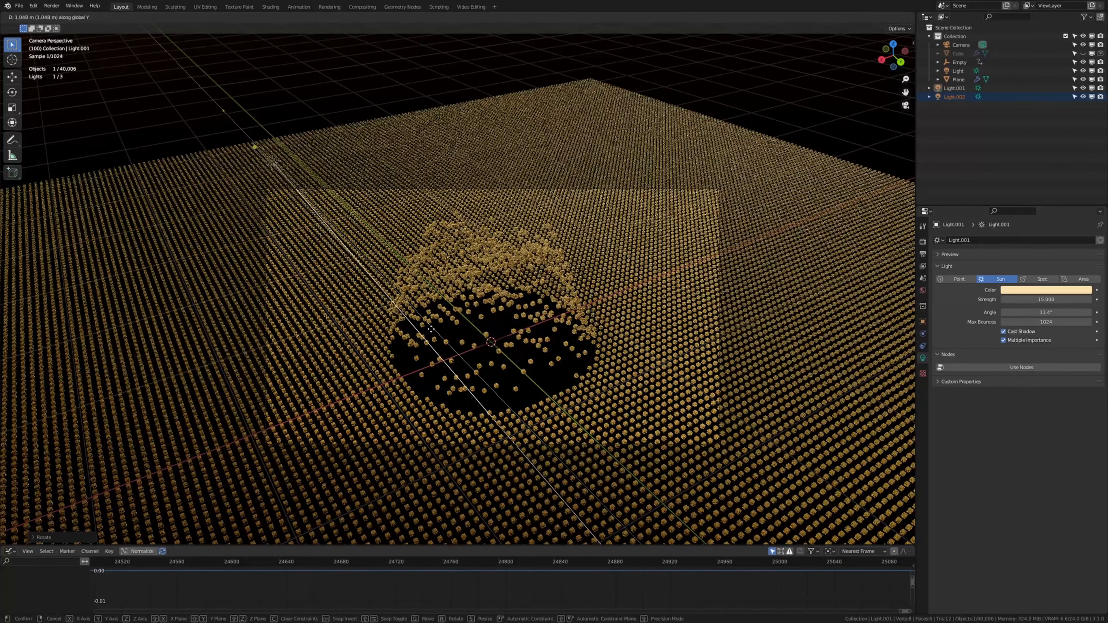
click(668, 464)
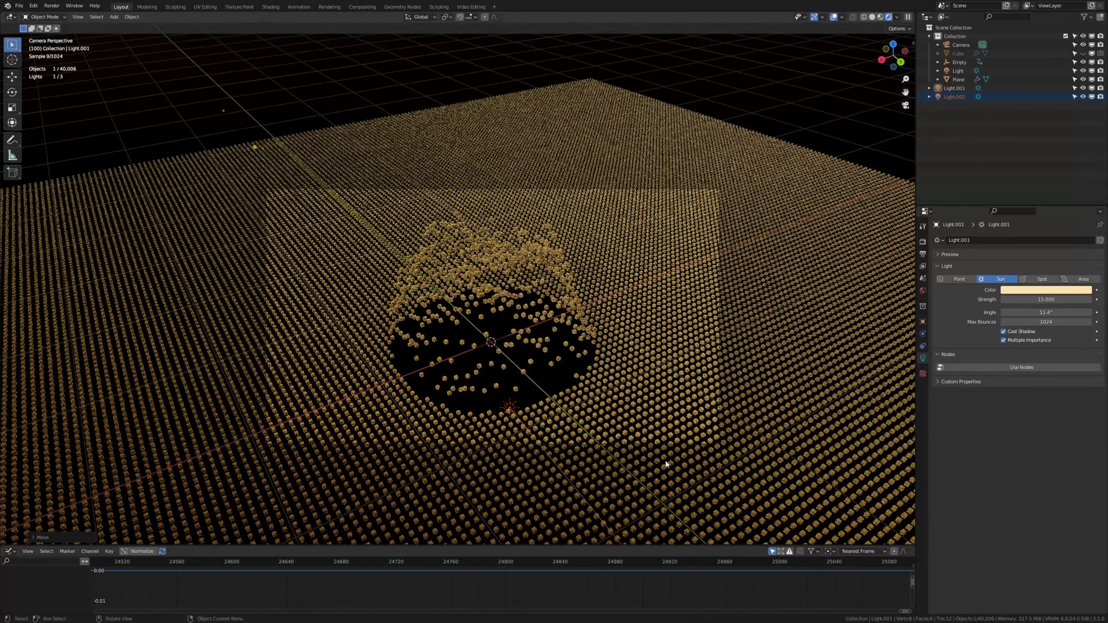
Step: Move the newest duplicated sun along global X, away from the near edge of the circular hole
key(g)
key(x)
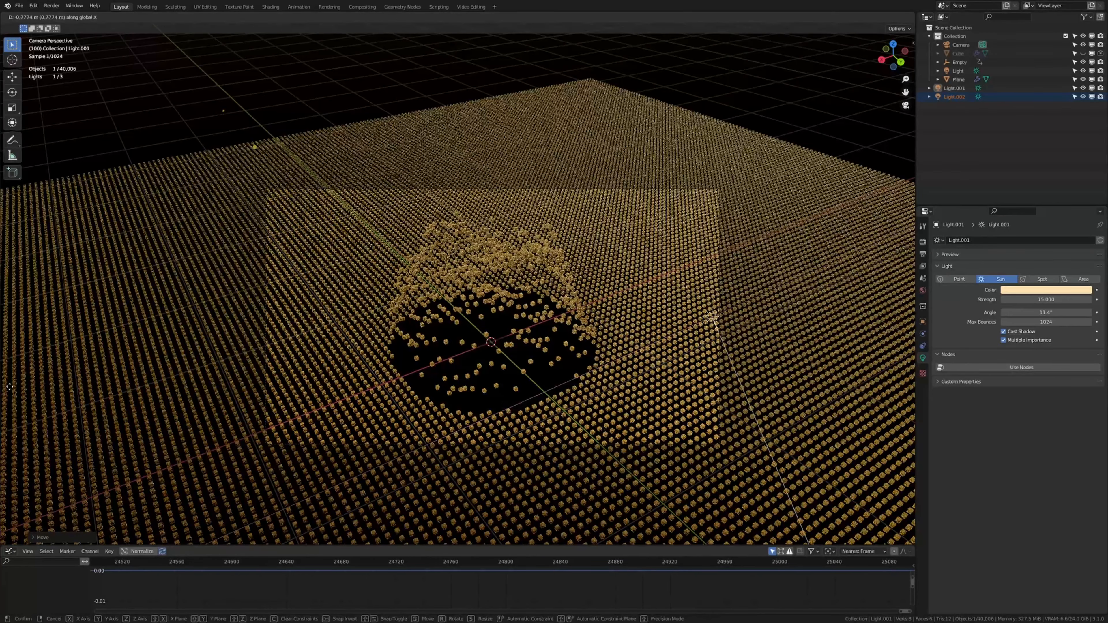
click(36, 386)
Step: Rotate the newest sun in top orthographic view to redirect its light across the grid, and return to the camera view
key(KP_7)
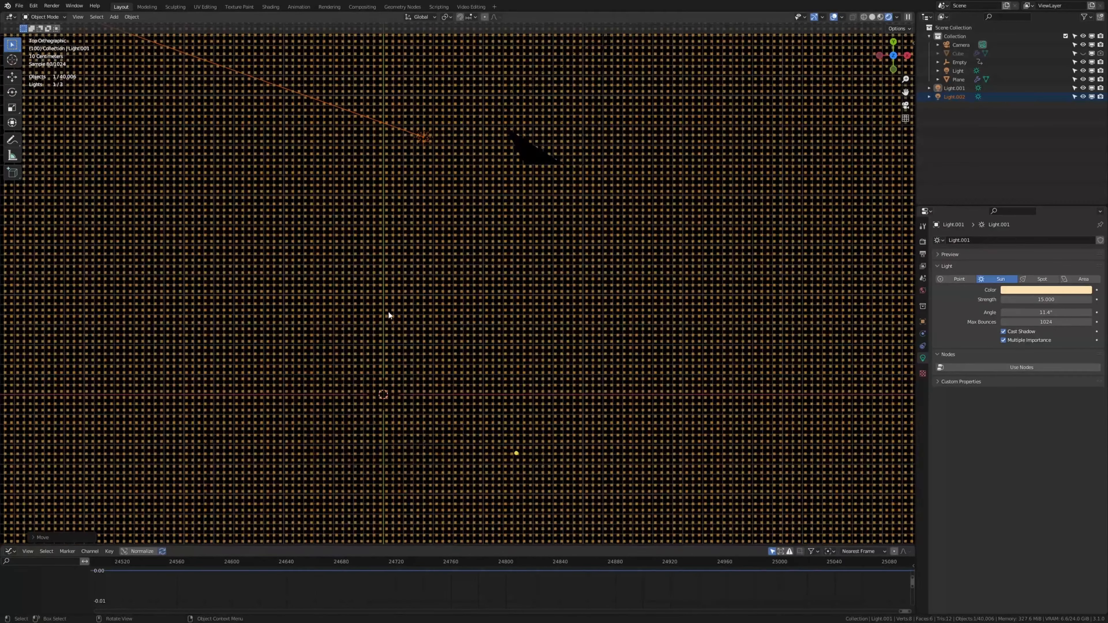
scroll(397, 305, down, 7)
scroll(399, 304, up, 3)
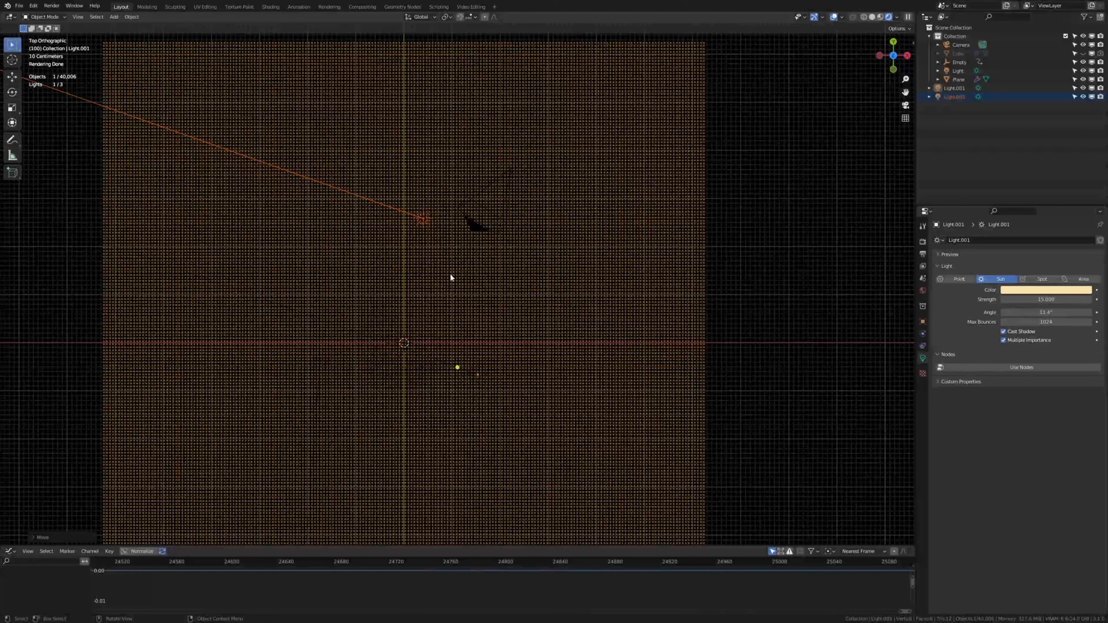
key(r)
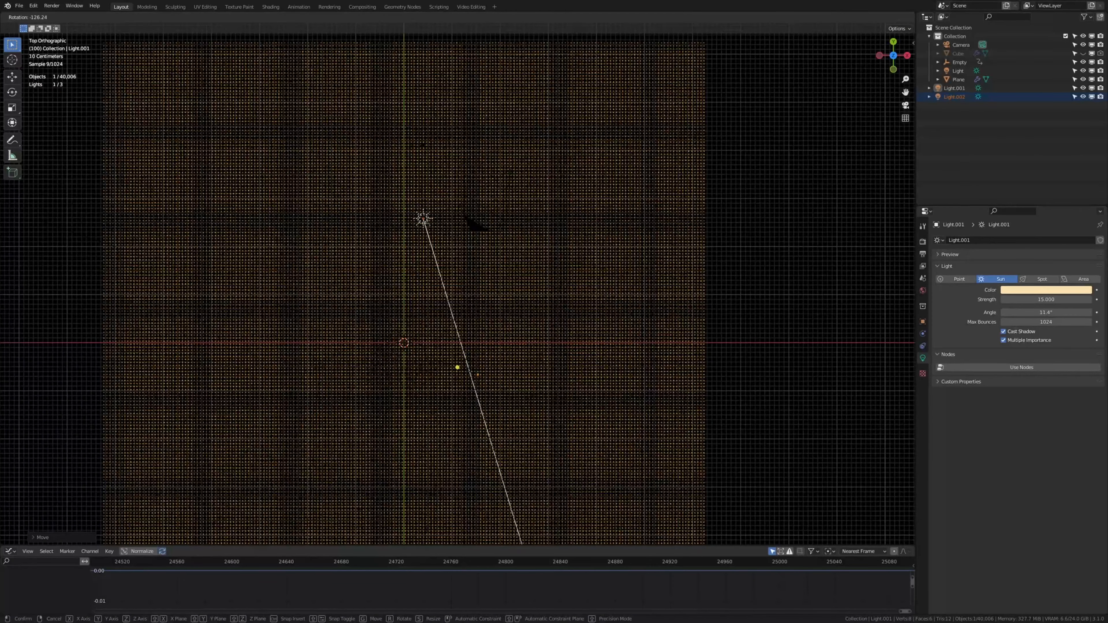
click(444, 160)
key(KP_0)
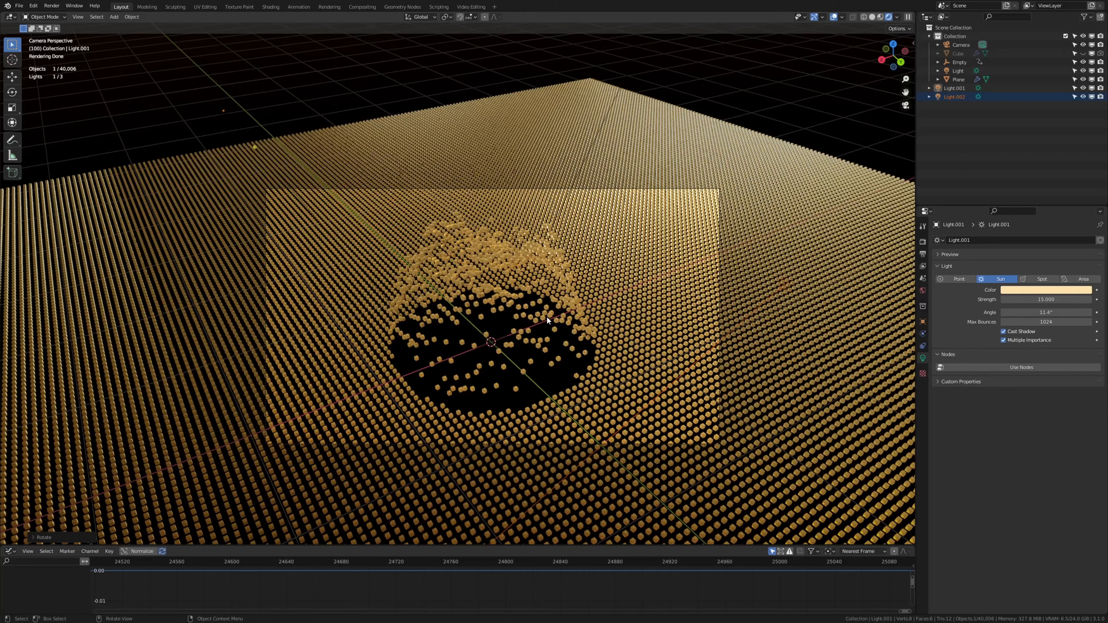
Step: Set the final render's denoiser to OptiX in the Cycles sampling settings
click(922, 241)
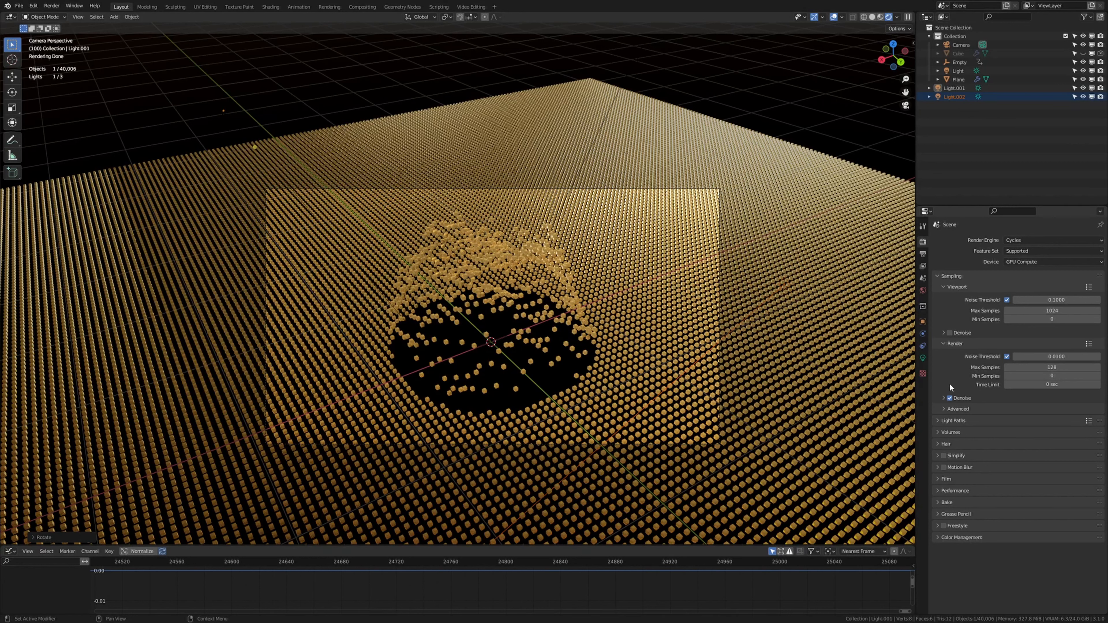
click(943, 398)
click(1028, 410)
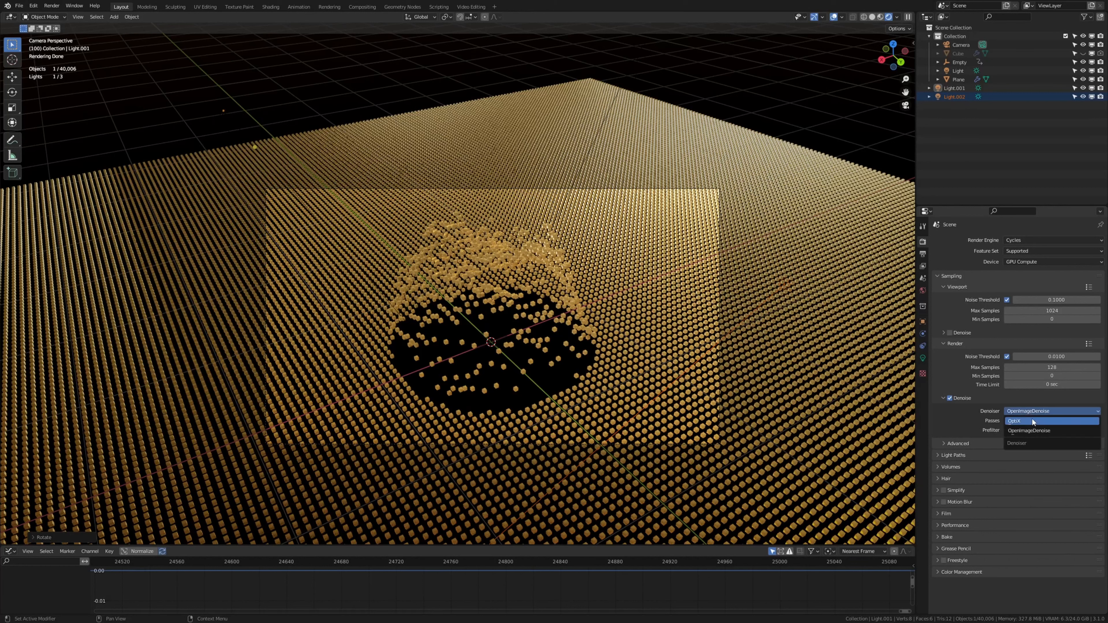
click(1033, 420)
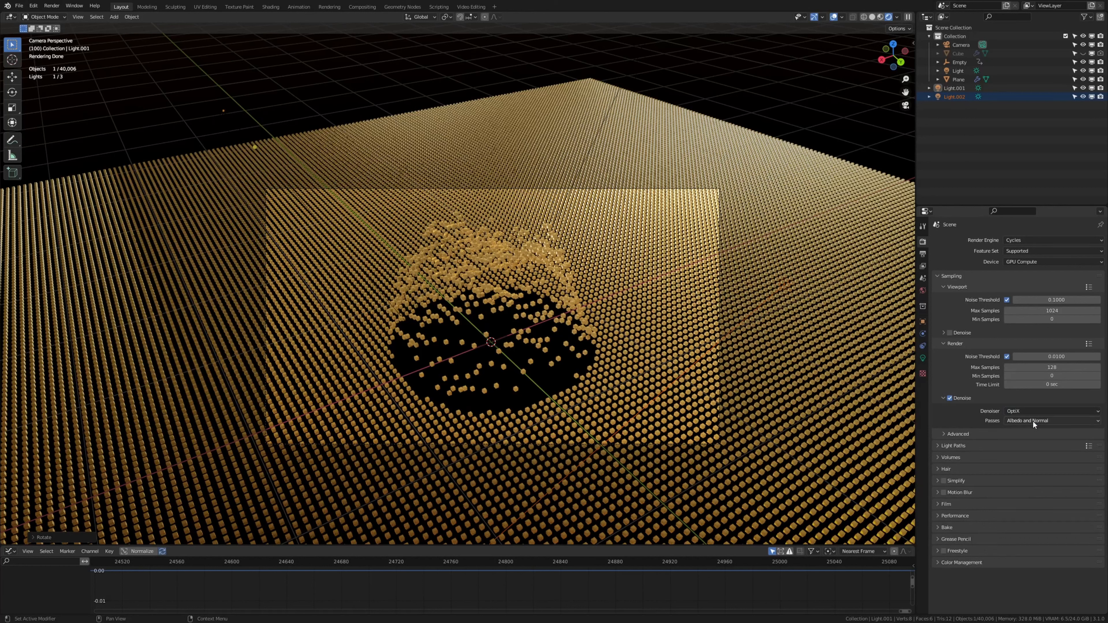
click(1029, 411)
Step: Examine the compositor's Denoise node connections for noisy image, normal and albedo, and render frame 100
click(362, 7)
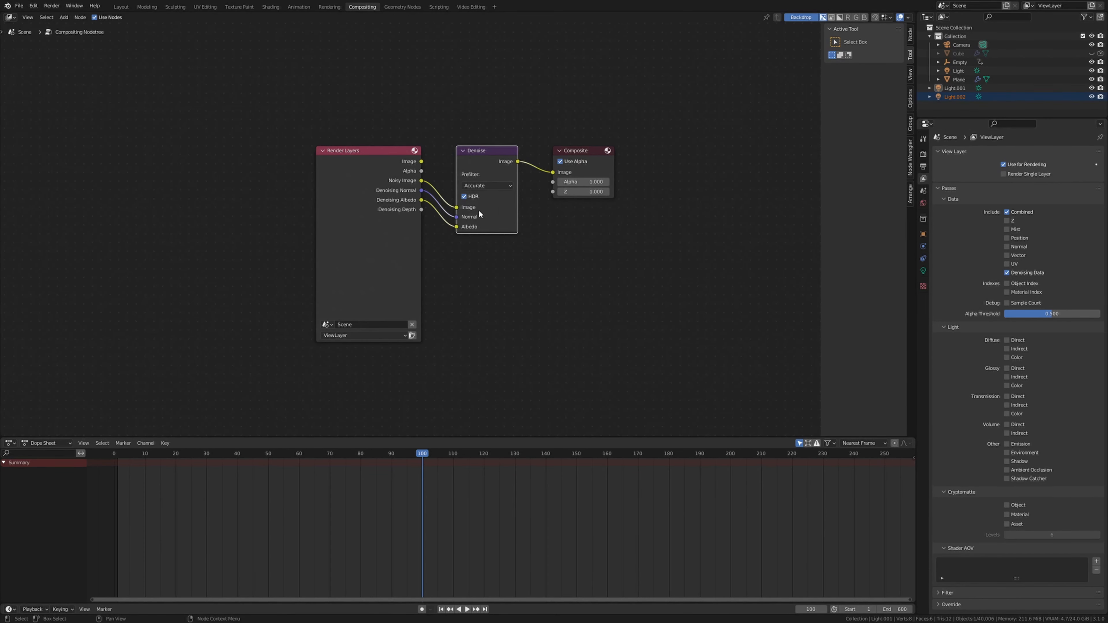
scroll(484, 174, up, 2)
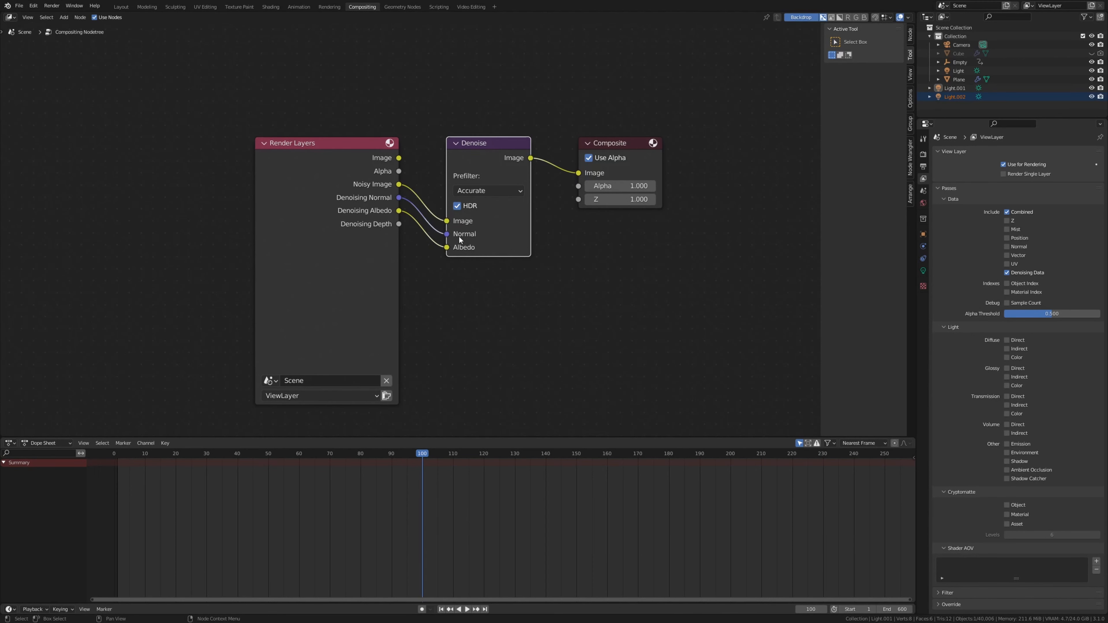
key(F12)
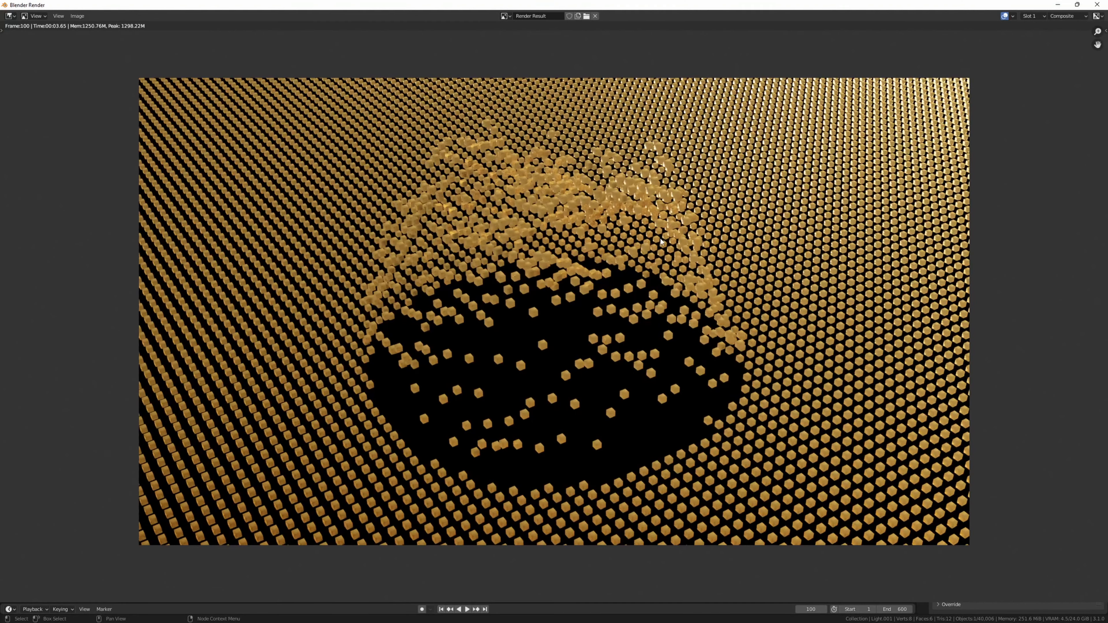